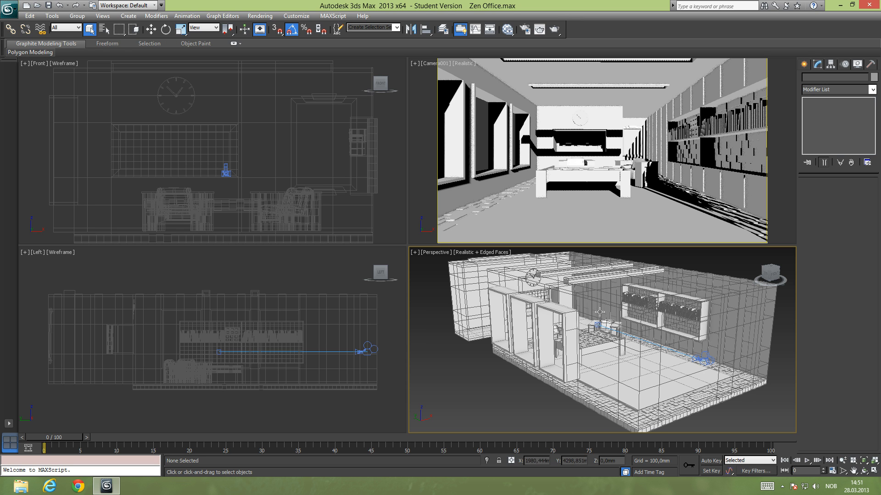
# - Review the initial tool settings and UI scheme in the Custom UI and Defaults Switcher, and check Units Setup, without changing them
pyautogui.keyDown('alt'); pyautogui.moveTo(592, 334); pyautogui.dragTo(572, 321, button='middle'); pyautogui.keyUp('alt')
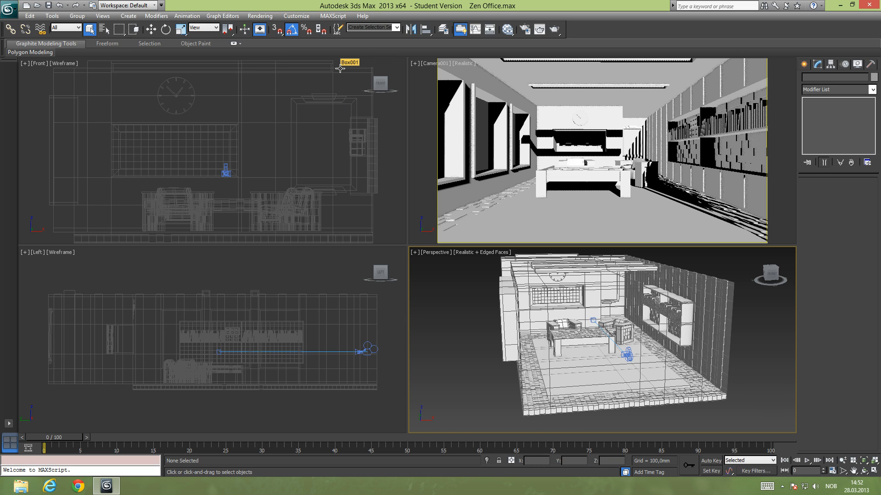
pyautogui.click(305, 17)
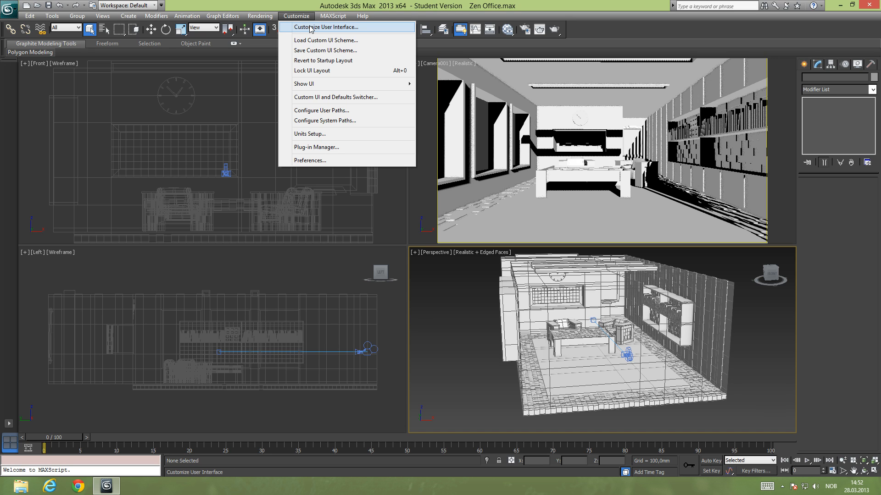
pyautogui.click(305, 17)
pyautogui.click(305, 17)
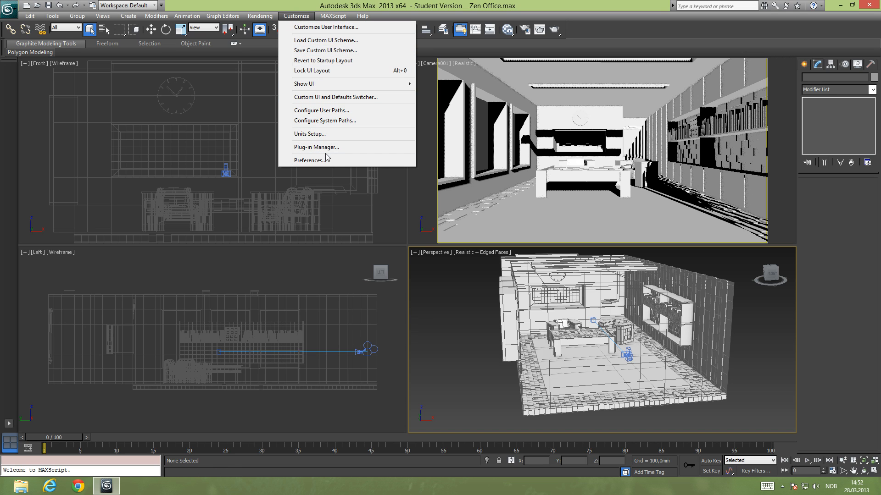
pyautogui.click(350, 98)
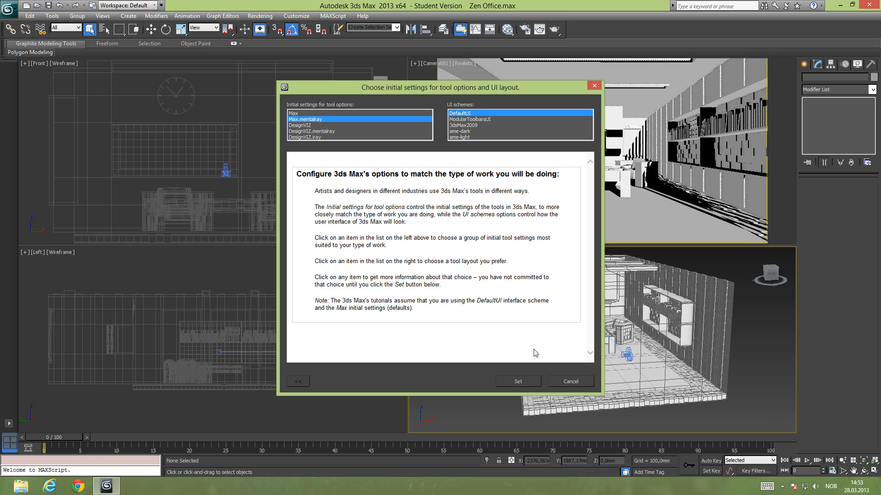
pyautogui.click(569, 382)
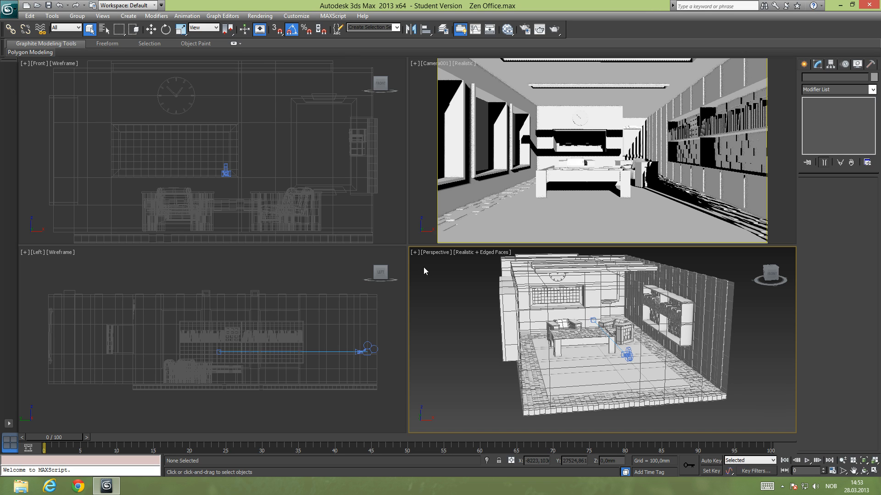
pyautogui.click(296, 16)
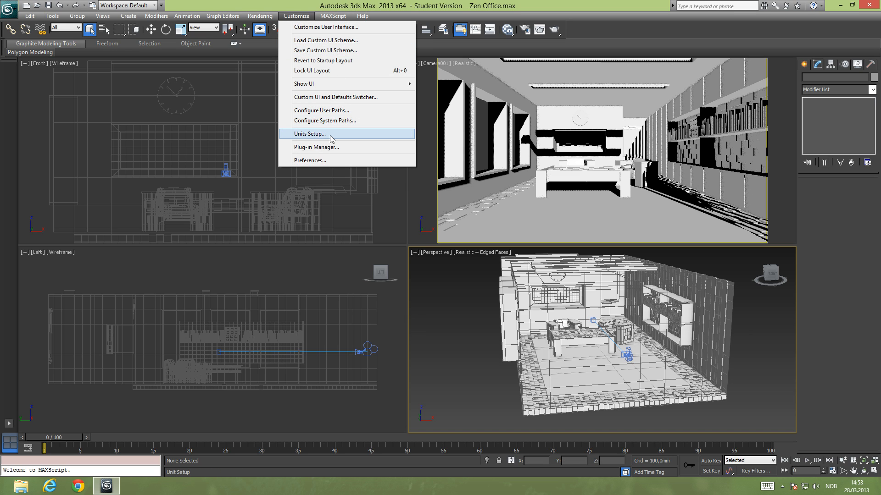
pyautogui.click(437, 342)
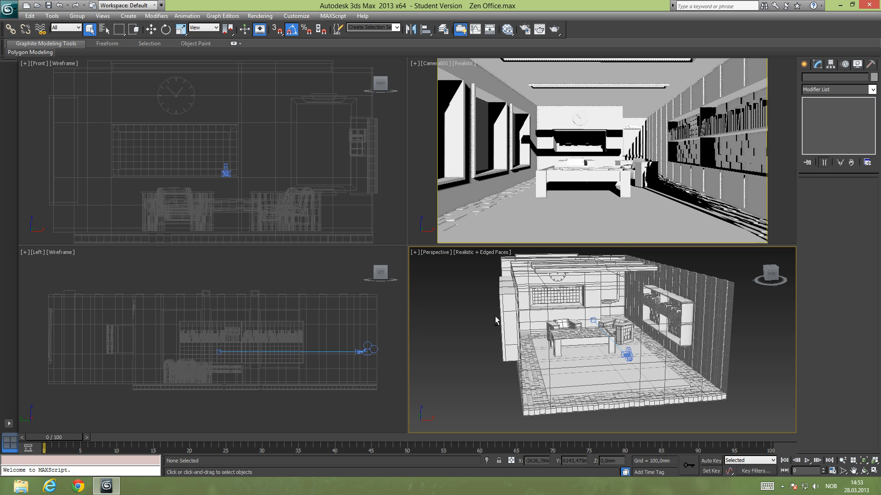
# - Create a Daylight system beside the room, accepting mr Photographic Exposure Control at EV 15 and the mr Physical Sky environment map
pyautogui.keyDown('alt'); pyautogui.moveTo(497, 321); pyautogui.dragTo(518, 318, button='middle'); pyautogui.keyUp('alt')
pyautogui.scroll(-5, 518, 318)
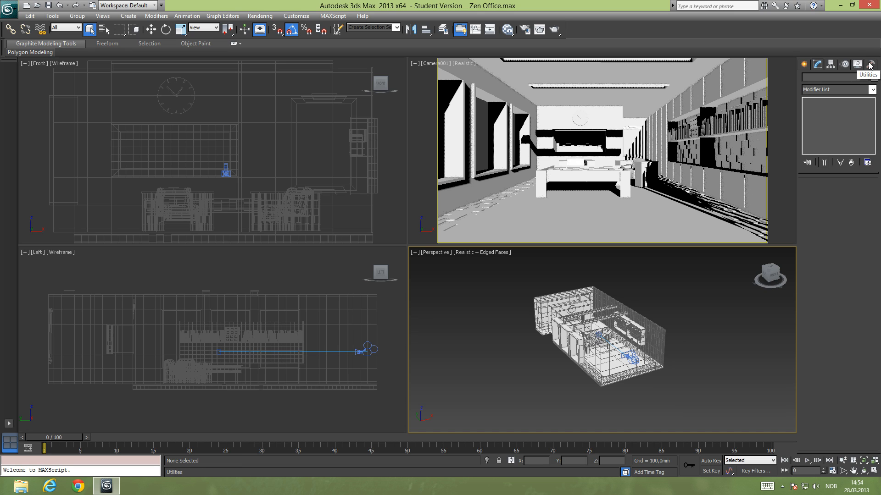
pyautogui.click(804, 64)
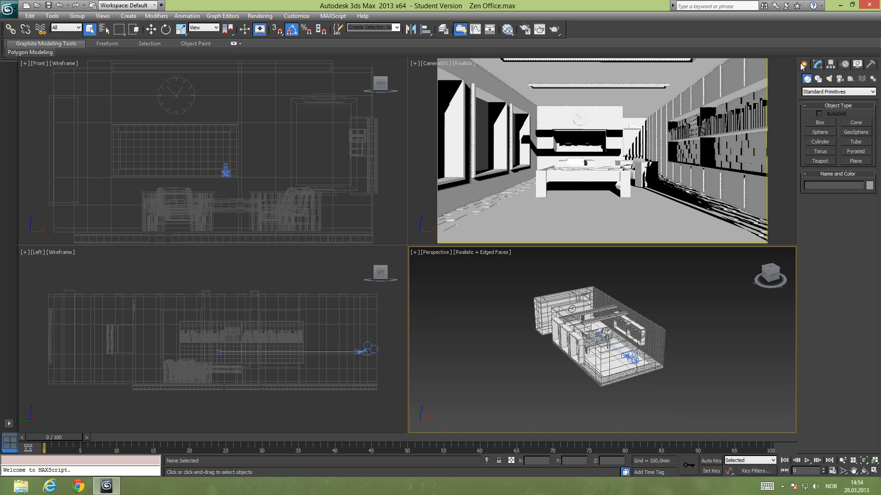
pyautogui.click(873, 80)
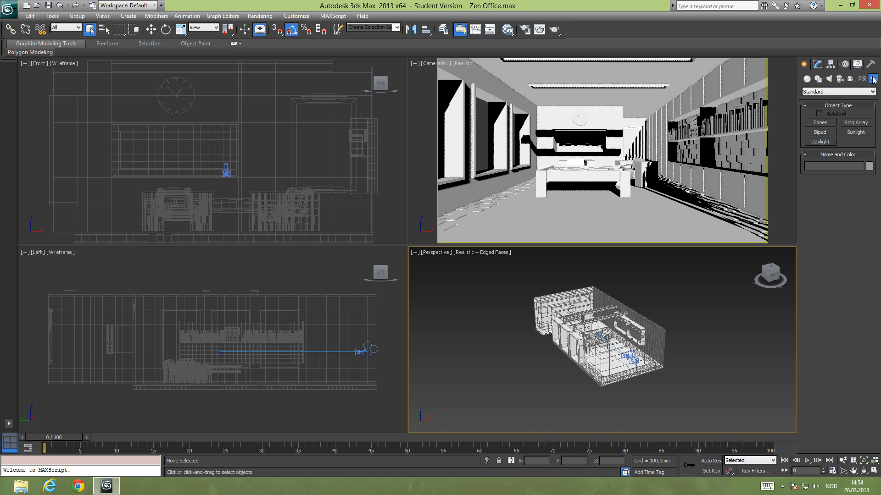
pyautogui.click(823, 143)
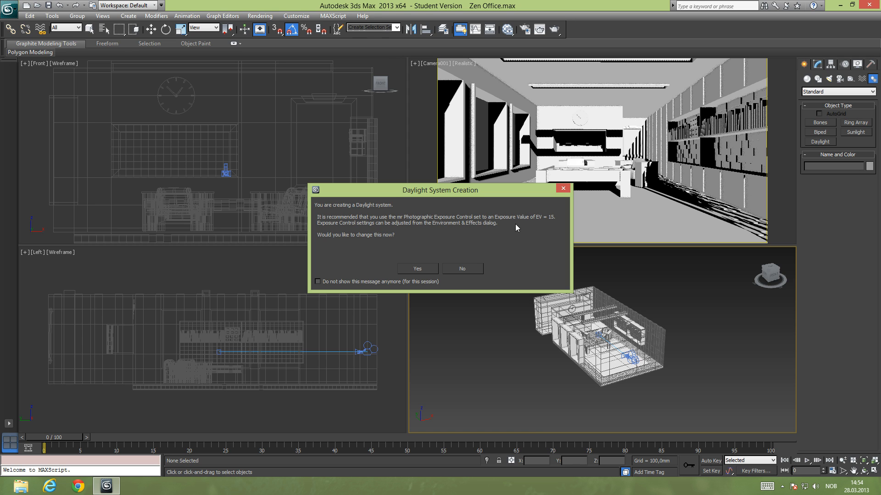
pyautogui.click(417, 269)
pyautogui.keyDown('alt'); pyautogui.moveTo(520, 334); pyautogui.dragTo(514, 337, button='middle'); pyautogui.keyUp('alt')
pyautogui.moveTo(525, 340)
pyautogui.mouseDown()
pyautogui.moveTo(529, 345)
pyautogui.moveTo(525, 338)
pyautogui.mouseUp()
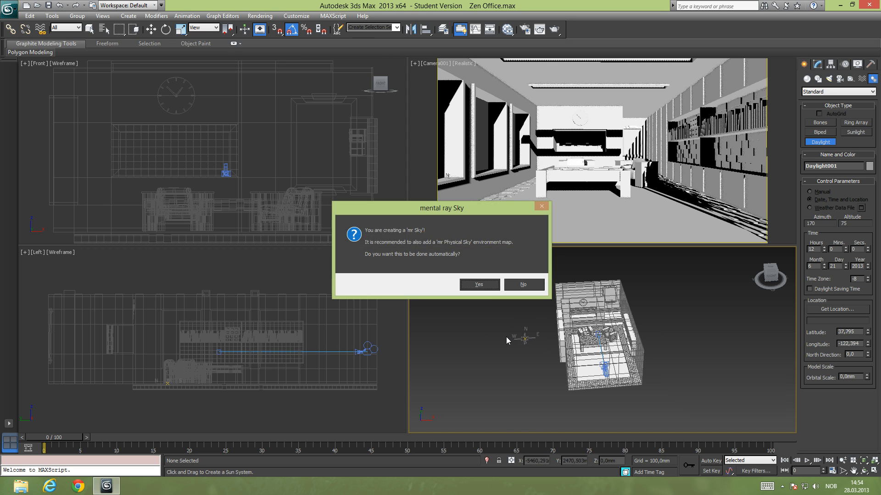
pyautogui.click(478, 284)
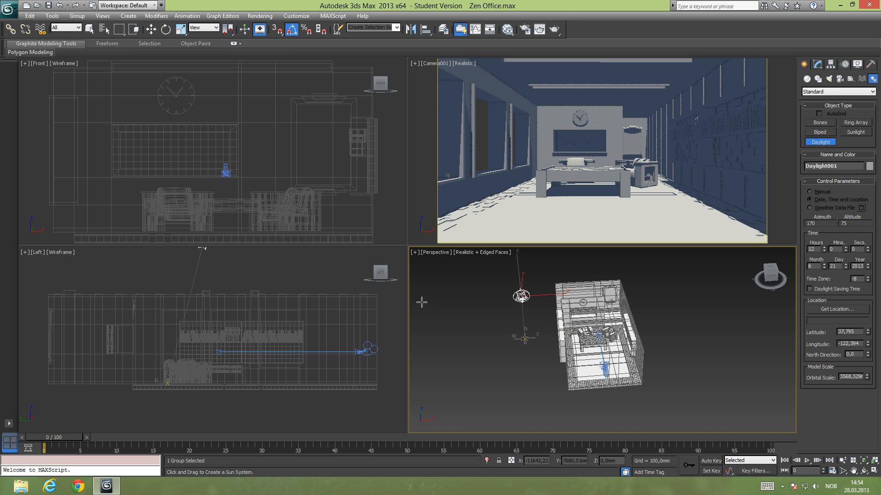
pyautogui.click(421, 301)
# - Review the environment map and exposure control settings in Environment and Effects
pyautogui.press('8')
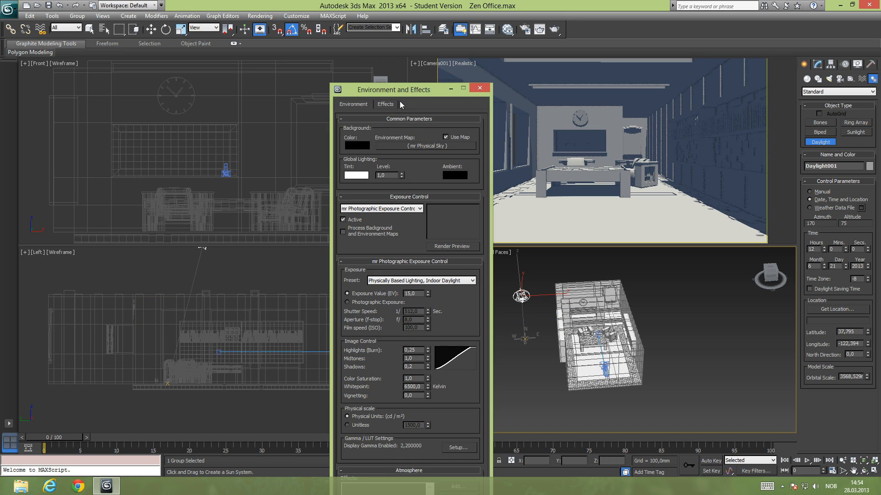
pyautogui.moveTo(411, 92); pyautogui.dragTo(381, 50)
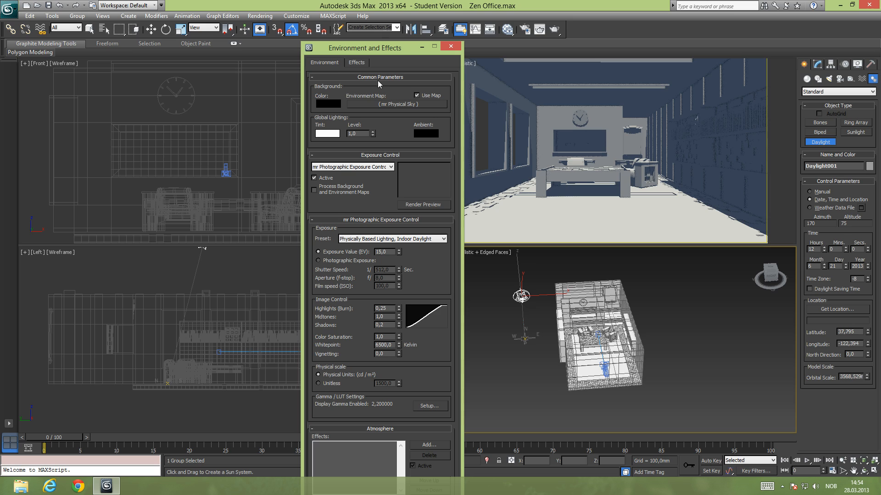
pyautogui.click(453, 47)
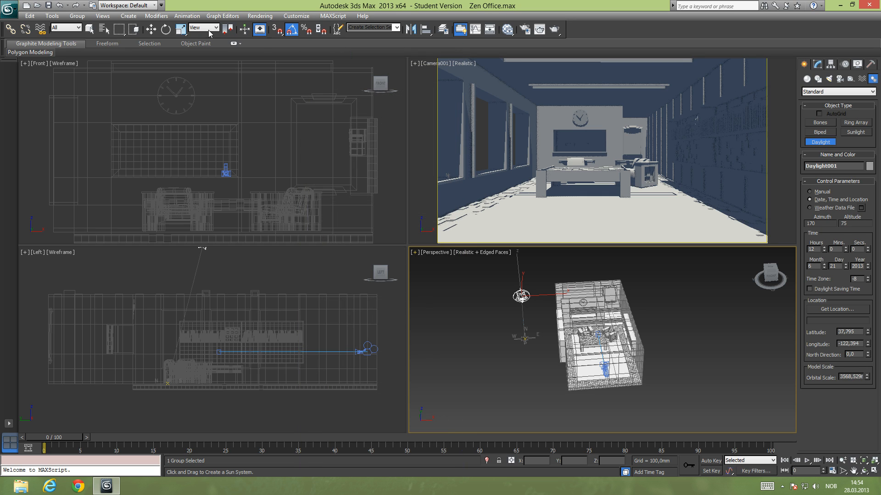
# - Select the daylight's sun head, maximize the Perspective view and set the daylight position mode to Manual
pyautogui.click(152, 30)
pyautogui.click(495, 328)
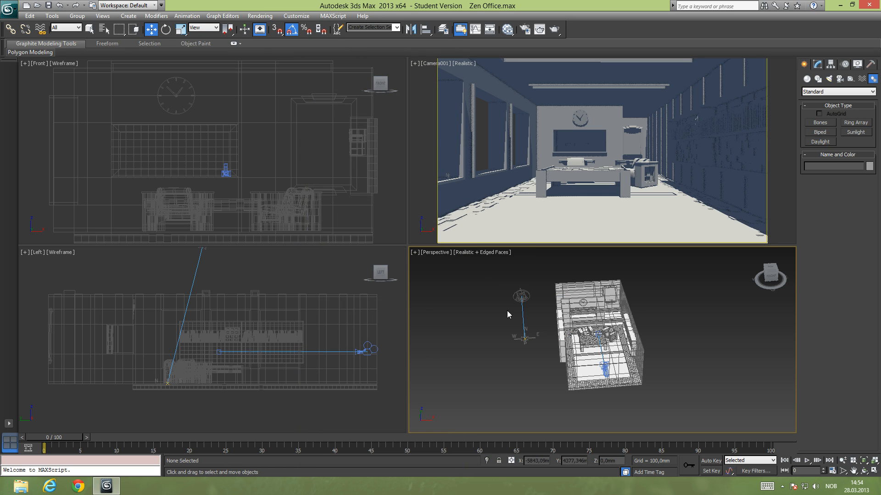
pyautogui.click(521, 297)
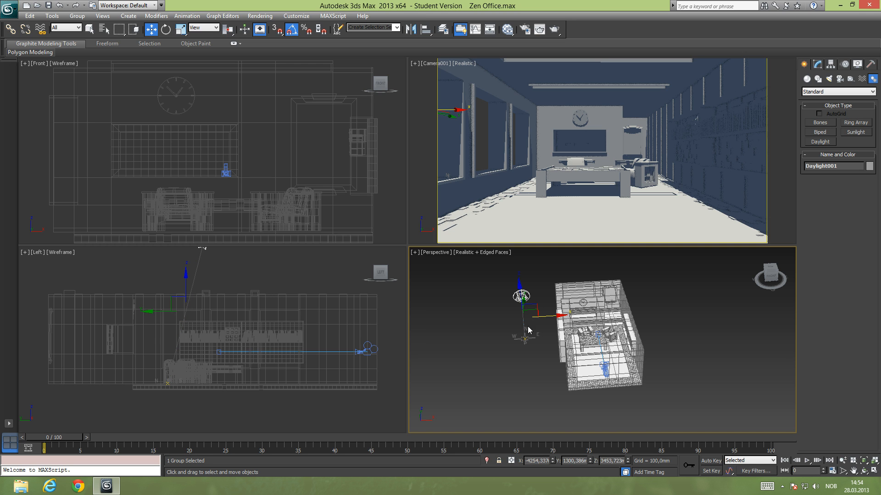
pyautogui.click(499, 340)
pyautogui.keyDown('alt'); pyautogui.moveTo(499, 340); pyautogui.dragTo(534, 340, button='middle'); pyautogui.keyUp('alt')
pyautogui.hotkey('alt', 'w')
pyautogui.click(279, 186)
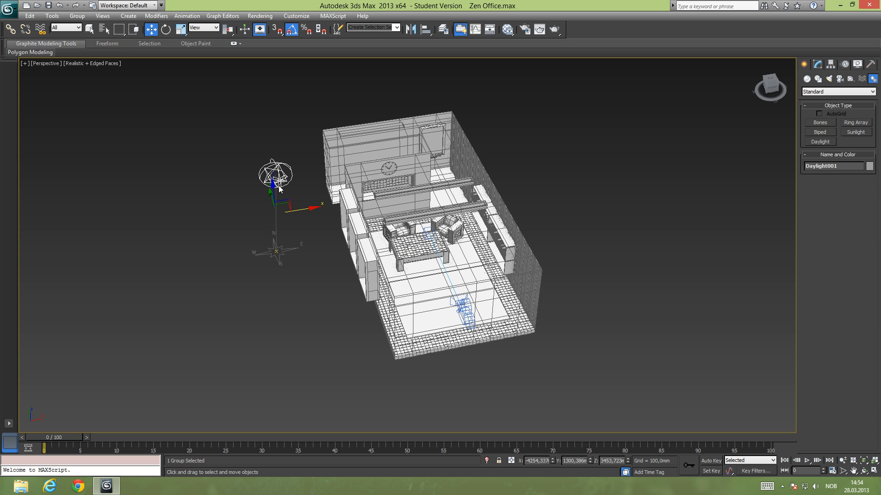
pyautogui.click(817, 65)
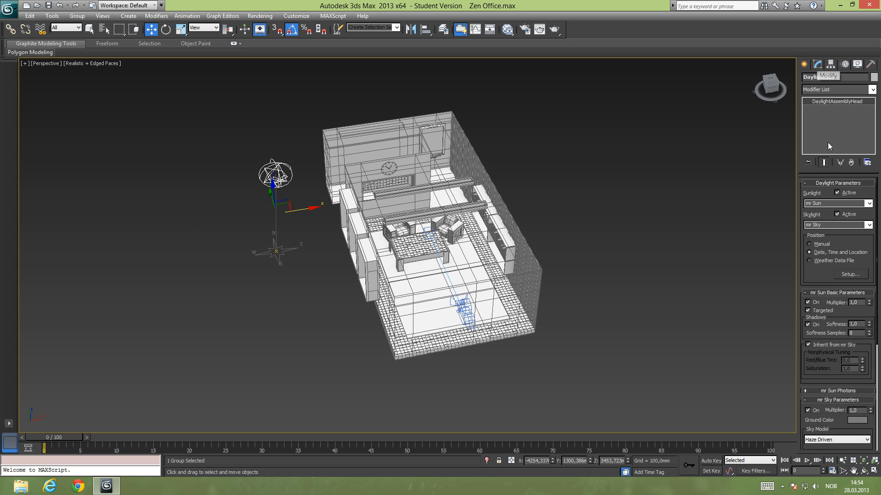
pyautogui.click(808, 244)
# - Move the sun head sideways, away from the window side of the room, so it shines in at an angle
pyautogui.keyDown('alt'); pyautogui.moveTo(570, 235); pyautogui.dragTo(545, 206, button='middle'); pyautogui.keyUp('alt')
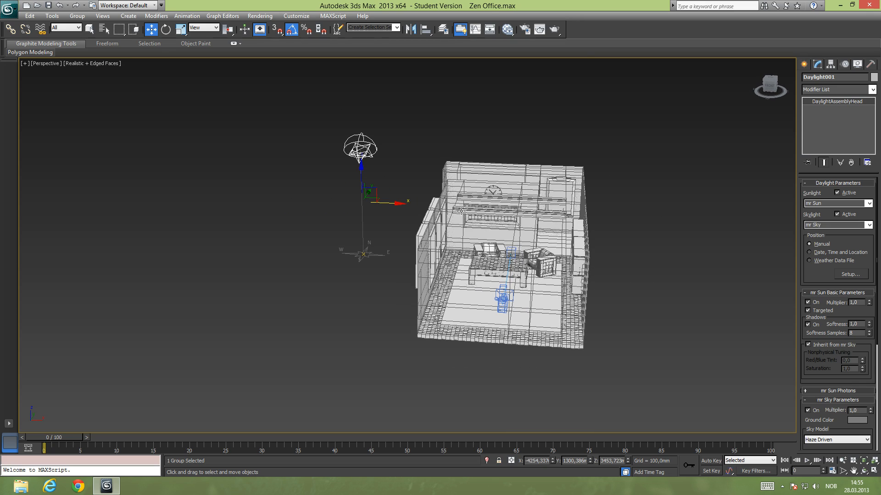
pyautogui.moveTo(461, 210)
pyautogui.keyDown('alt'); pyautogui.mouseDown(button='middle')
pyautogui.moveTo(479, 212)
pyautogui.moveTo(458, 207)
pyautogui.mouseUp(button='middle'); pyautogui.keyUp('alt')
pyautogui.scroll(3, 464, 206)
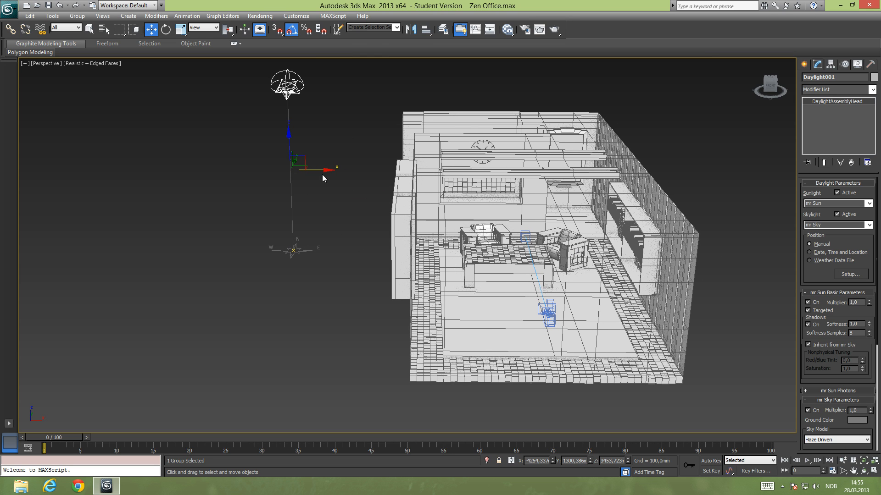
pyautogui.moveTo(318, 139); pyautogui.dragTo(193, 128)
# - Add the compass to the selection, move it together with the sun head to beside the windows, and deselect both
pyautogui.keyDown('alt'); pyautogui.moveTo(275, 159); pyautogui.dragTo(442, 217, button='middle'); pyautogui.keyUp('alt')
pyautogui.keyDown('ctrl'); pyautogui.click(347, 262); pyautogui.keyUp('ctrl')
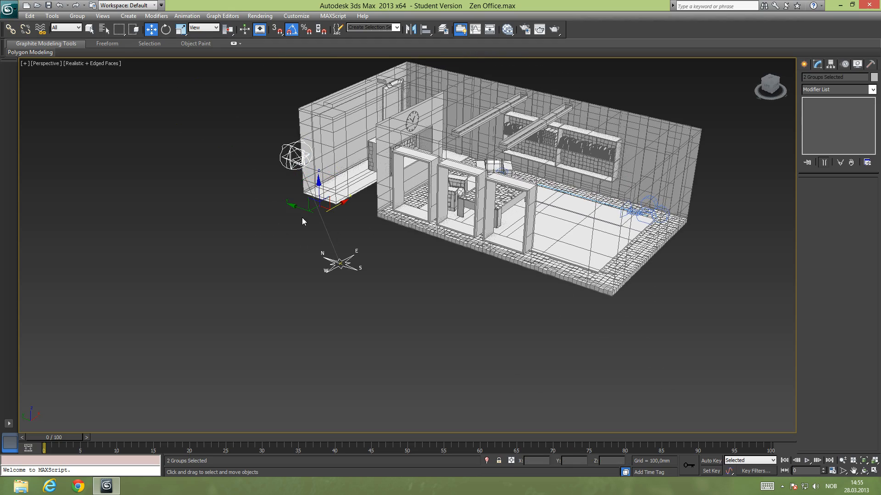
pyautogui.moveTo(302, 221); pyautogui.dragTo(395, 268)
pyautogui.click(492, 321)
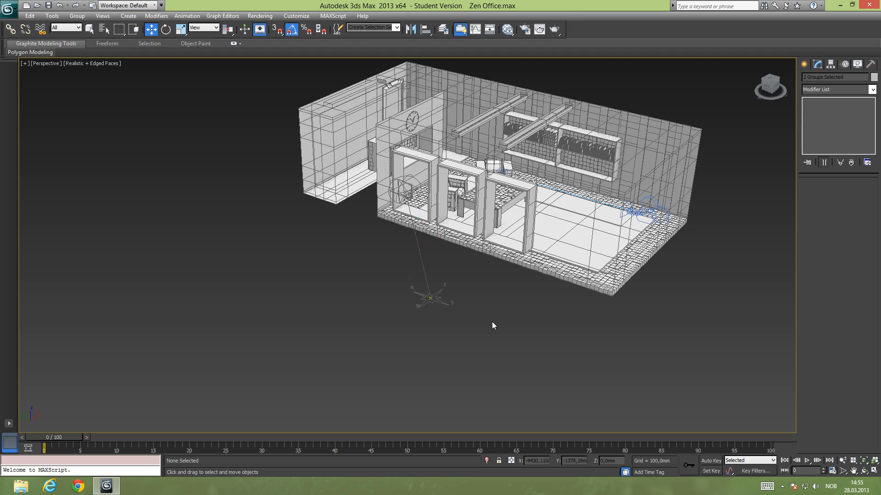
# - Restore the four-viewport layout and move only the sun head farther from the windows, to about X -6870 mm
pyautogui.keyDown('alt'); pyautogui.moveTo(492, 321); pyautogui.dragTo(457, 322, button='middle'); pyautogui.keyUp('alt')
pyautogui.click(281, 158)
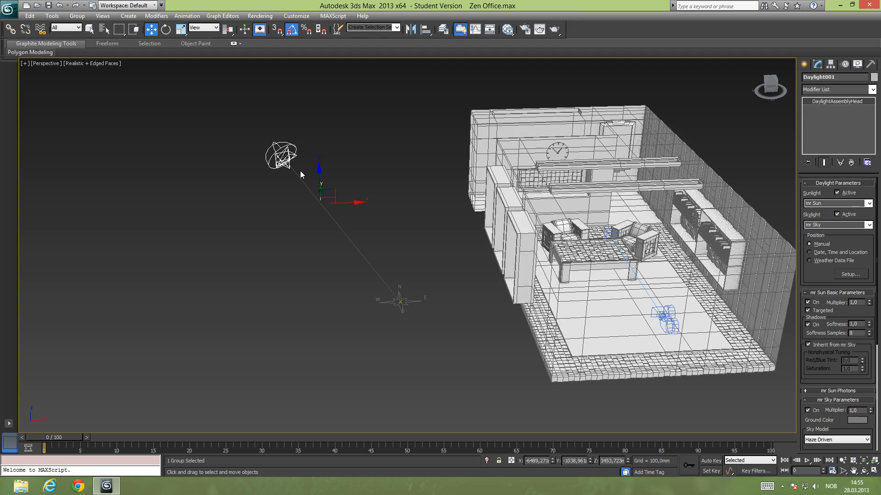
pyautogui.keyDown('alt'); pyautogui.moveTo(426, 221); pyautogui.dragTo(421, 221, button='middle'); pyautogui.keyUp('alt')
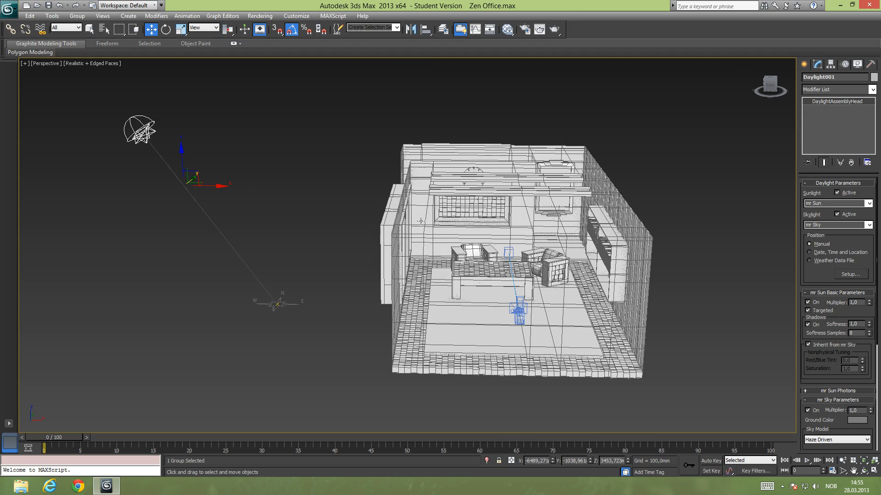
pyautogui.hotkey('alt', 'w')
pyautogui.hotkey('alt', 'w')
pyautogui.hotkey('alt', 'w')
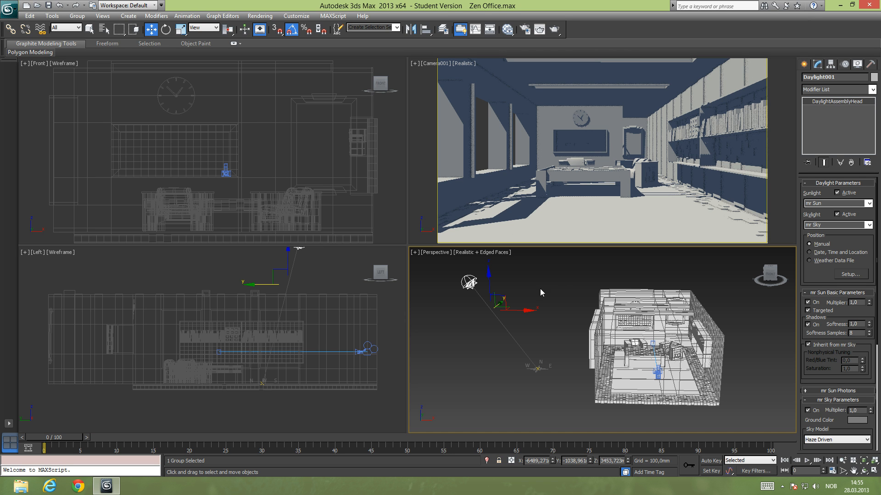
pyautogui.click(526, 288)
pyautogui.click(469, 283)
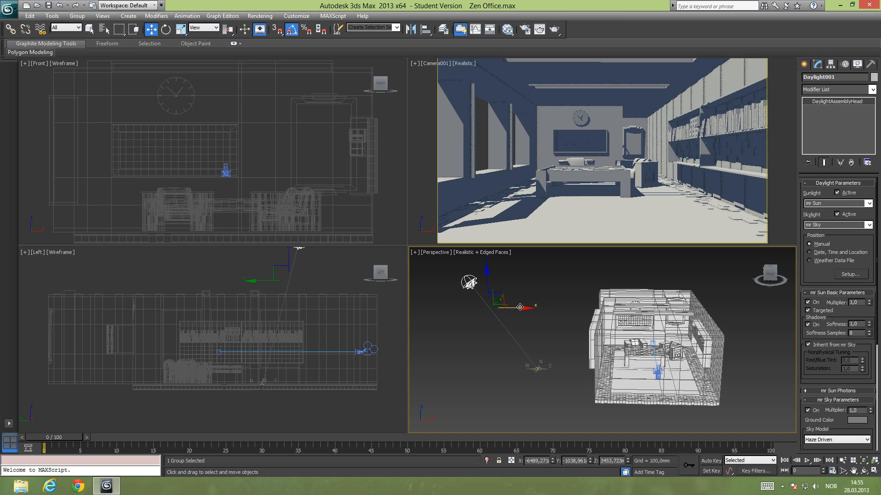
pyautogui.moveTo(520, 307)
pyautogui.mouseDown()
pyautogui.moveTo(501, 308)
pyautogui.moveTo(509, 308)
pyautogui.mouseUp()
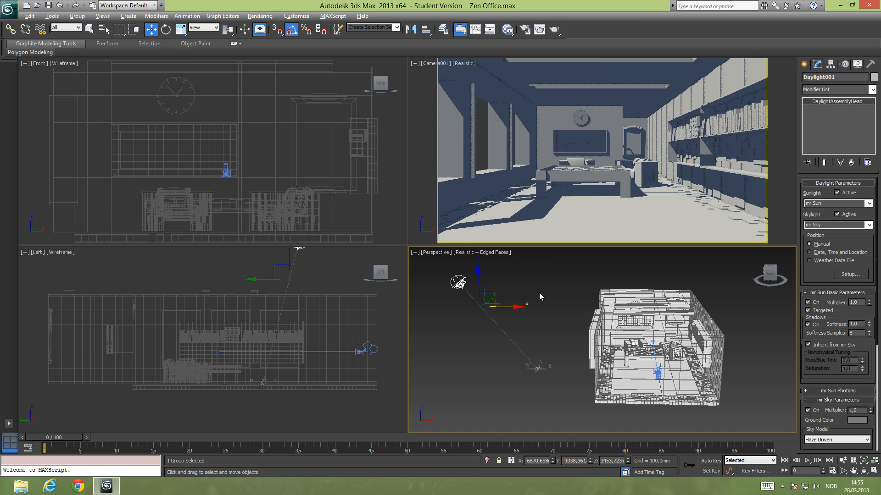
# - Shift the sun head slightly along the window wall to about Y -951 mm, and clear the selection
pyautogui.keyDown('alt'); pyautogui.moveTo(539, 297); pyautogui.dragTo(497, 298, button='middle'); pyautogui.keyUp('alt')
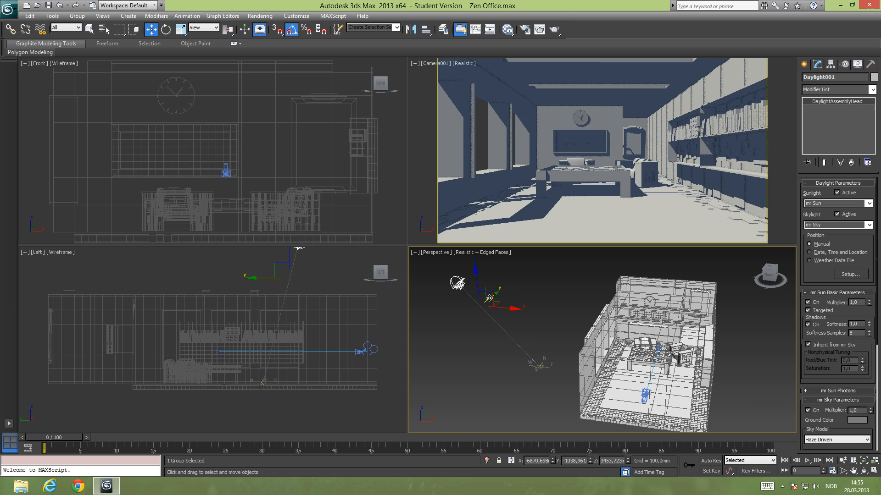
pyautogui.moveTo(489, 298)
pyautogui.mouseDown()
pyautogui.moveTo(495, 289)
pyautogui.moveTo(491, 296)
pyautogui.mouseUp()
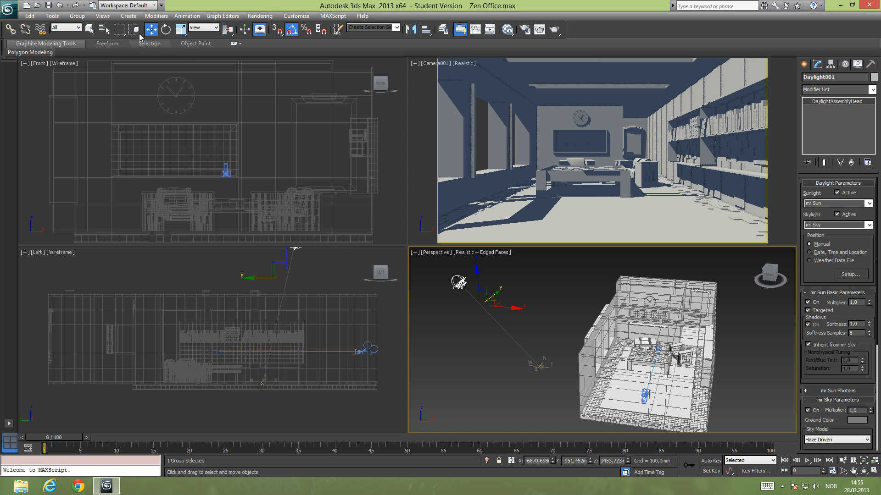
pyautogui.click(91, 28)
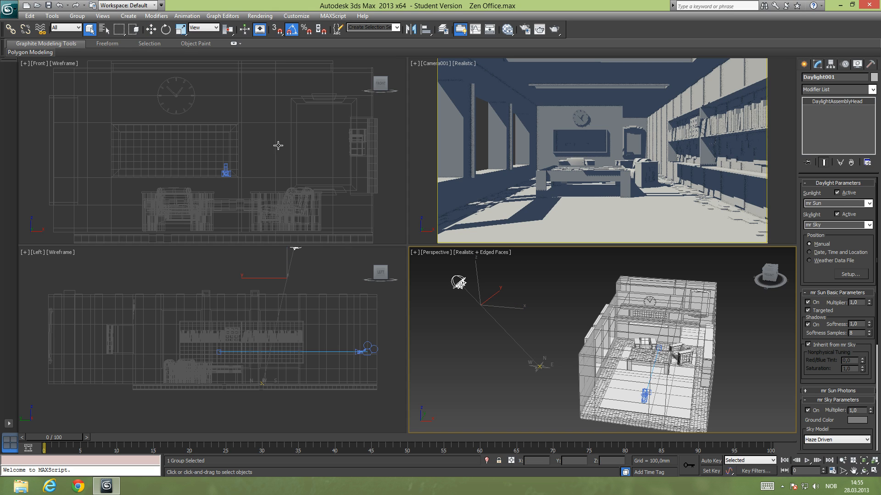
pyautogui.click(567, 315)
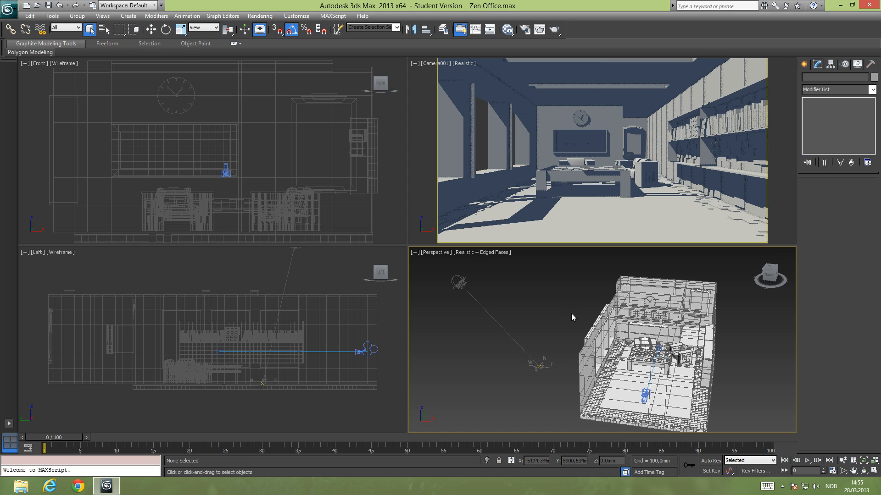
pyautogui.click(550, 220)
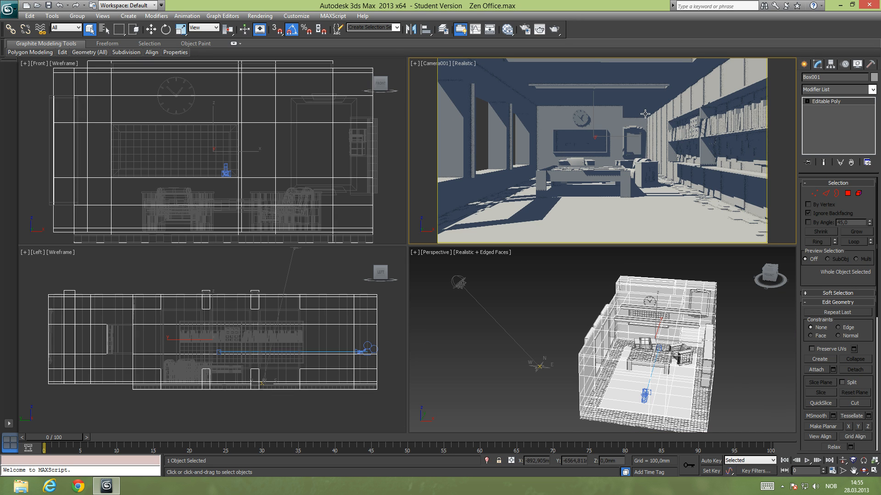
pyautogui.click(568, 339)
pyautogui.keyDown('alt'); pyautogui.moveTo(567, 336); pyautogui.dragTo(750, 351, button='middle'); pyautogui.keyUp('alt')
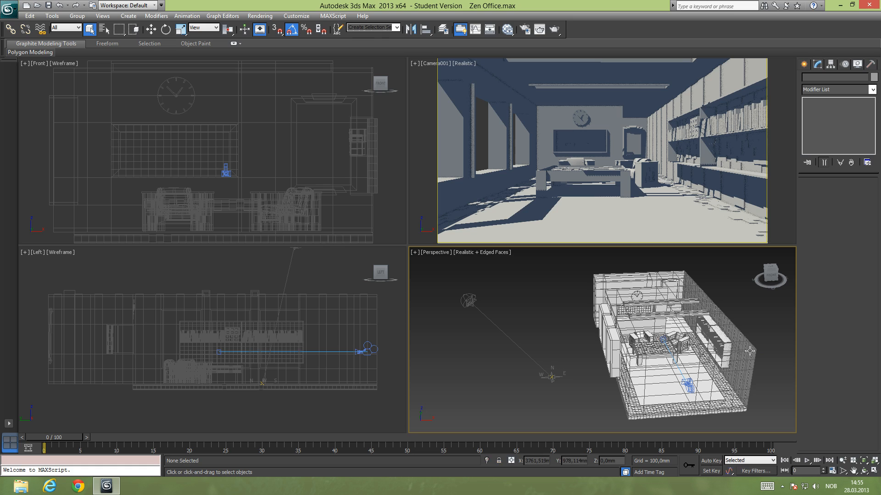
# - Examine the room model and the sun's placement from several angles in the perspective view
pyautogui.moveTo(749, 350); pyautogui.dragTo(642, 288, button='middle')
pyautogui.scroll(4, 609, 355)
pyautogui.moveTo(609, 355); pyautogui.dragTo(527, 316, button='middle')
pyautogui.scroll(-5, 538, 316)
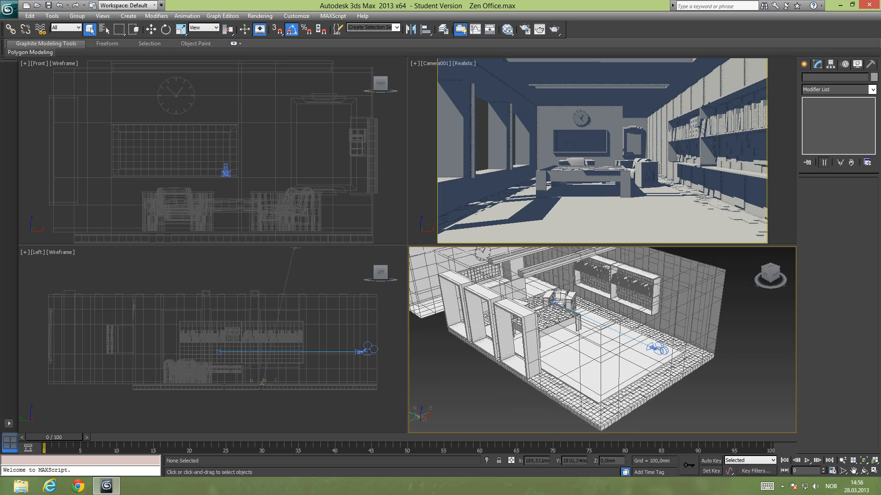
pyautogui.keyDown('alt'); pyautogui.moveTo(592, 315); pyautogui.dragTo(568, 325, button='middle'); pyautogui.keyUp('alt')
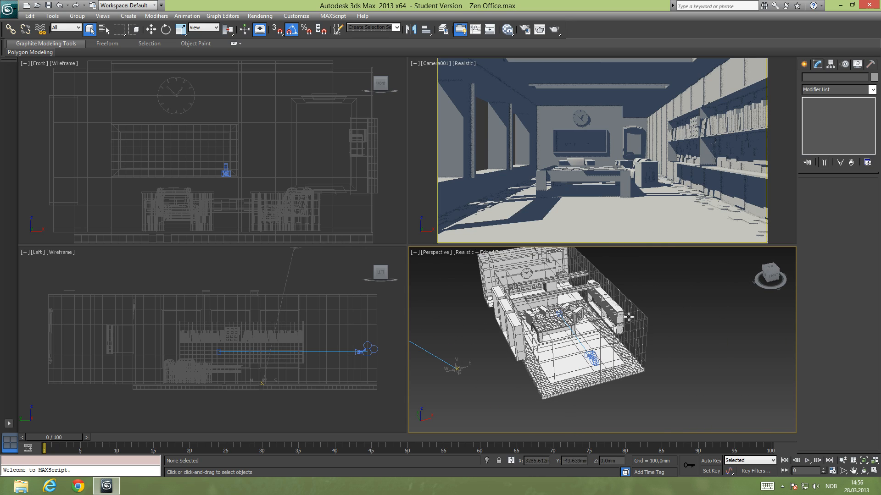
pyautogui.keyDown('alt'); pyautogui.moveTo(628, 315); pyautogui.dragTo(558, 311, button='middle'); pyautogui.keyUp('alt')
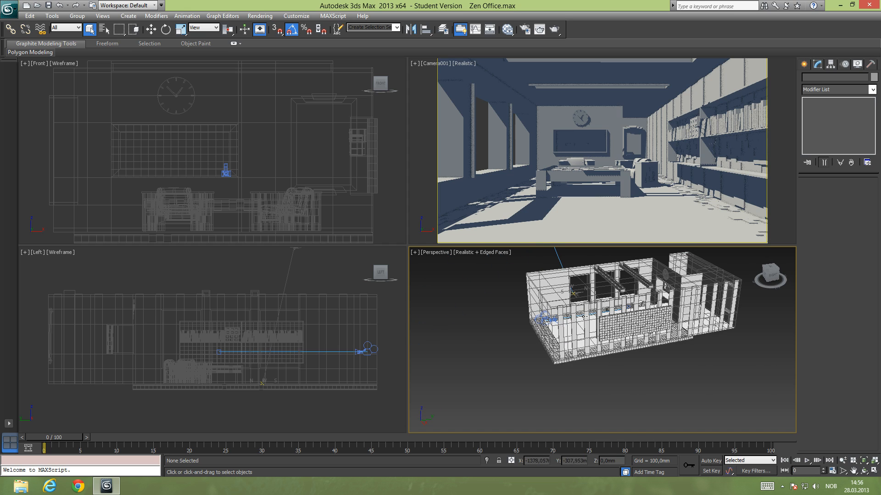
pyautogui.keyDown('alt'); pyautogui.moveTo(615, 321); pyautogui.dragTo(656, 338, button='middle'); pyautogui.keyUp('alt')
pyautogui.scroll(8, 601, 355)
pyautogui.scroll(-10, 602, 355)
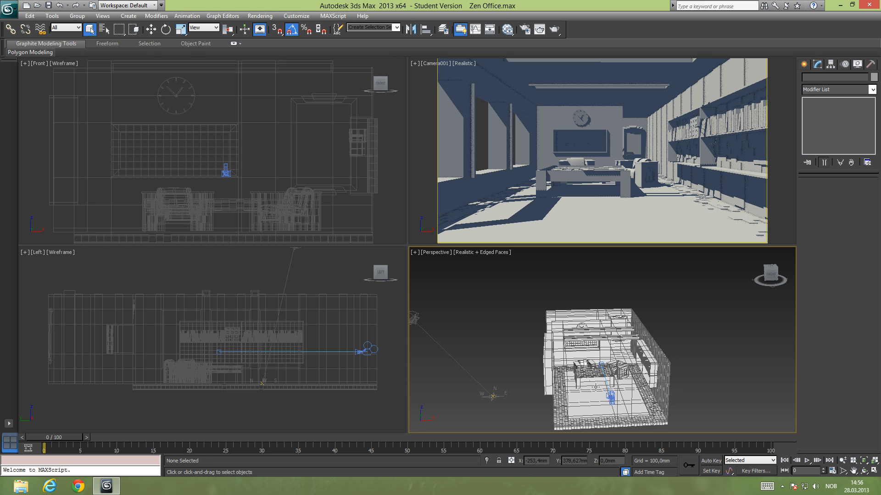
# - Turn off Backface Cull in the object properties of the room shell
pyautogui.click(595, 386)
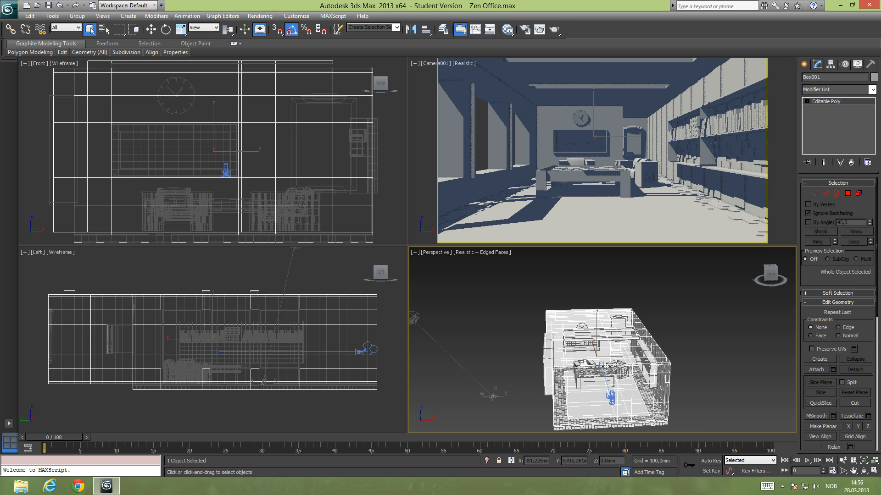
pyautogui.keyDown('alt'); pyautogui.moveTo(564, 360); pyautogui.dragTo(475, 308, button='middle'); pyautogui.keyUp('alt')
pyautogui.click(502, 346)
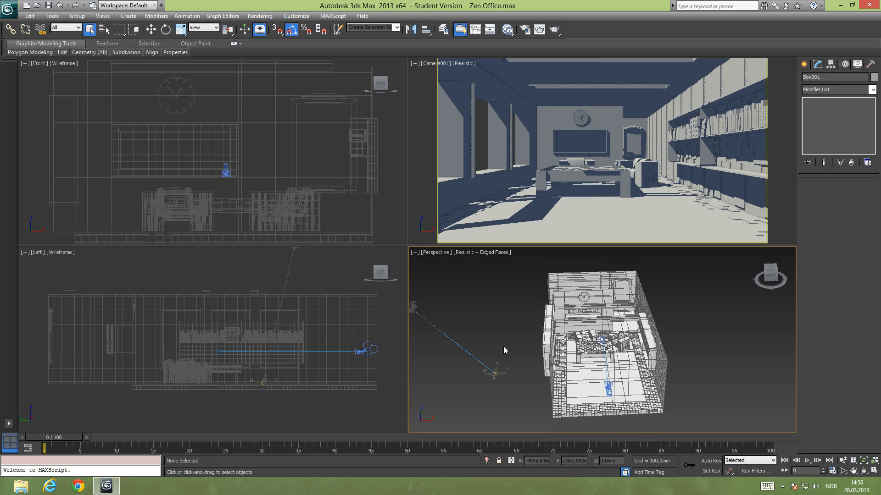
pyautogui.click(600, 378)
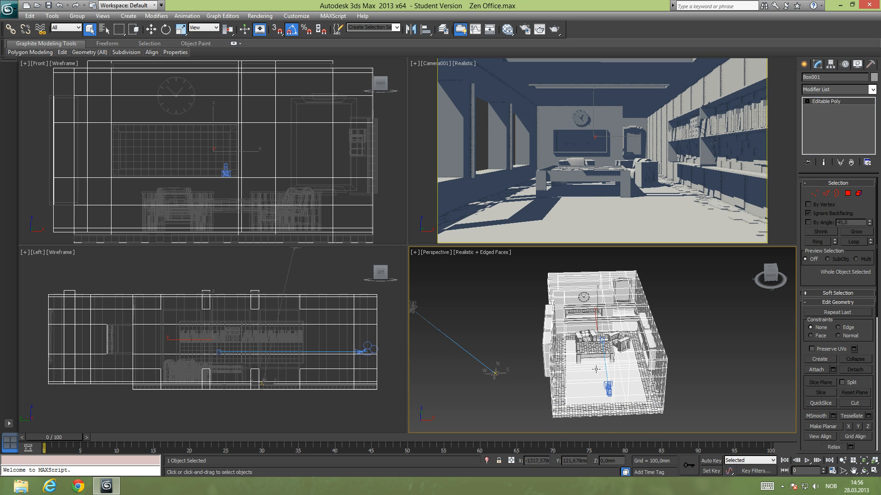
pyautogui.click(479, 380)
pyautogui.click(601, 367)
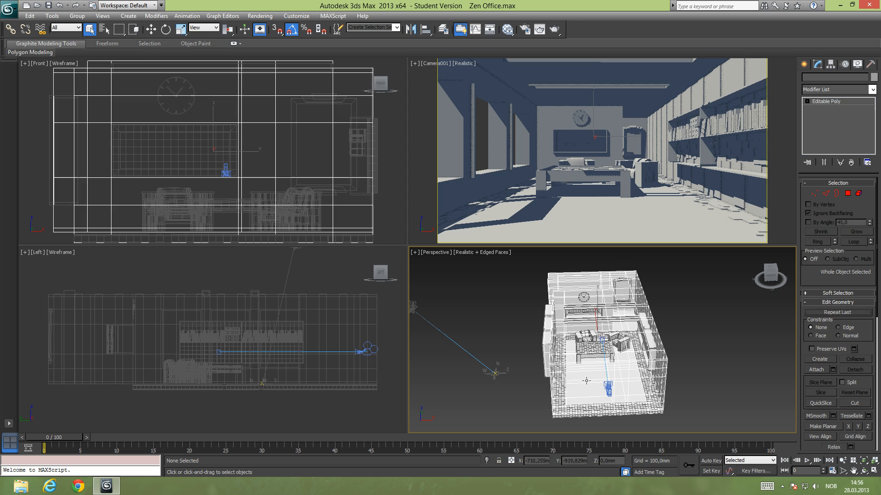
pyautogui.rightClick(451, 306)
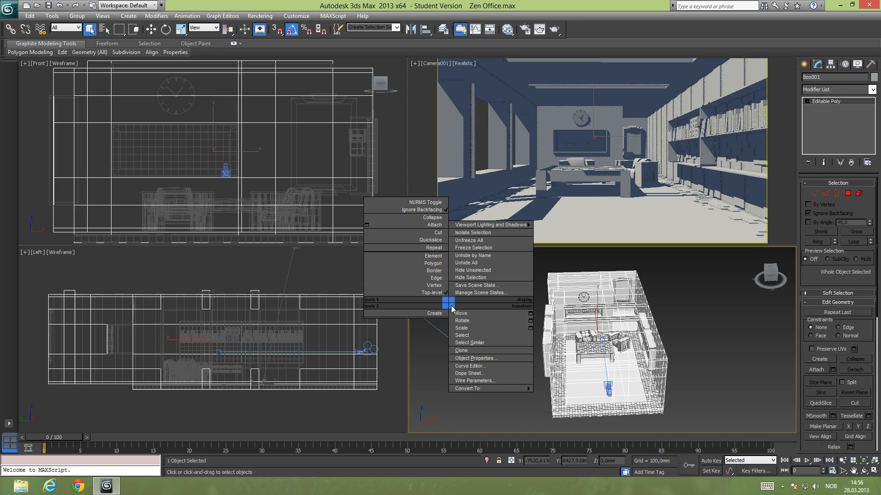
pyautogui.click(500, 358)
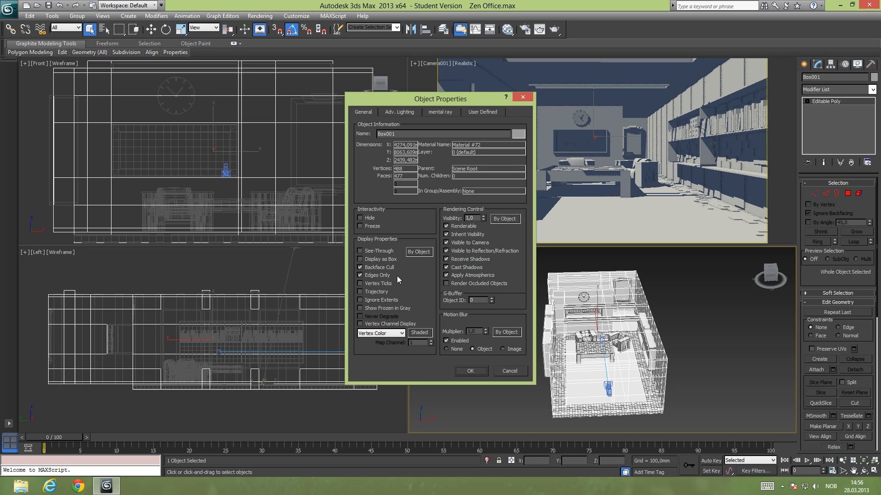
pyautogui.click(360, 267)
pyautogui.click(477, 371)
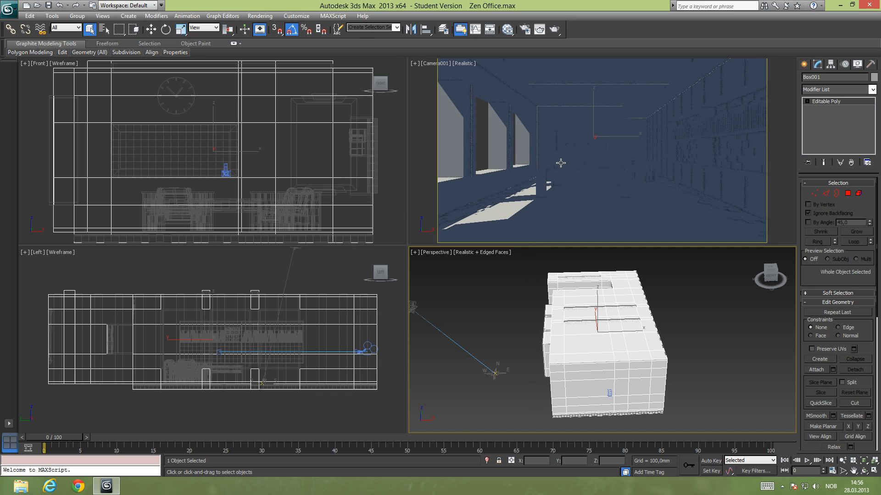
# - Move the sun head farther from the windows and along the wall, to about X -8970 mm, Y -245 mm, and deselect it
pyautogui.moveTo(455, 319); pyautogui.dragTo(503, 295, button='middle')
pyautogui.click(454, 290)
pyautogui.press('w')
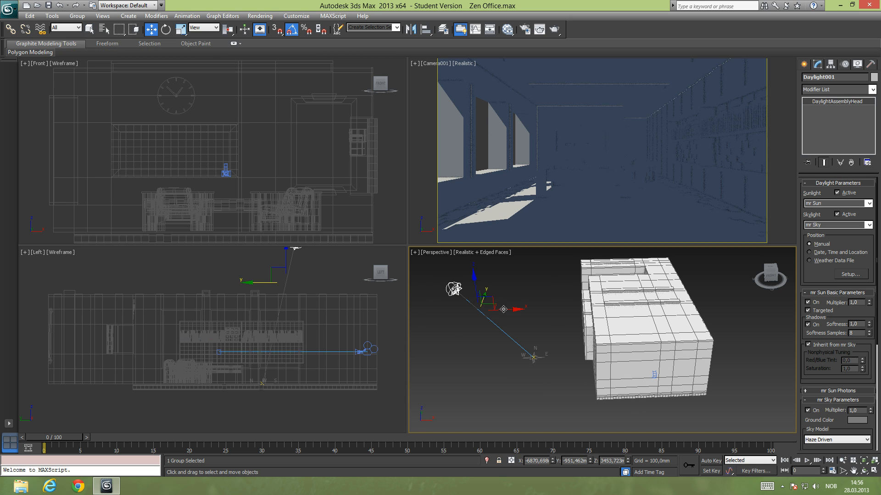
pyautogui.moveTo(503, 309); pyautogui.dragTo(461, 307)
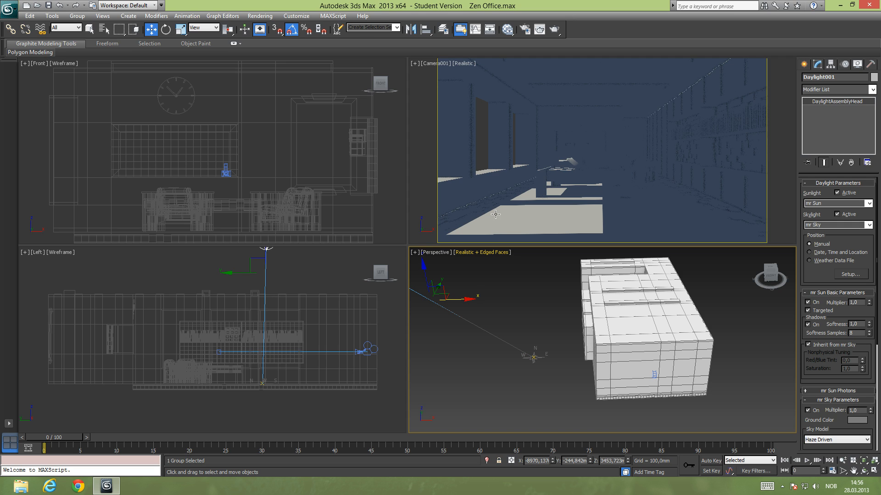
pyautogui.click(462, 302)
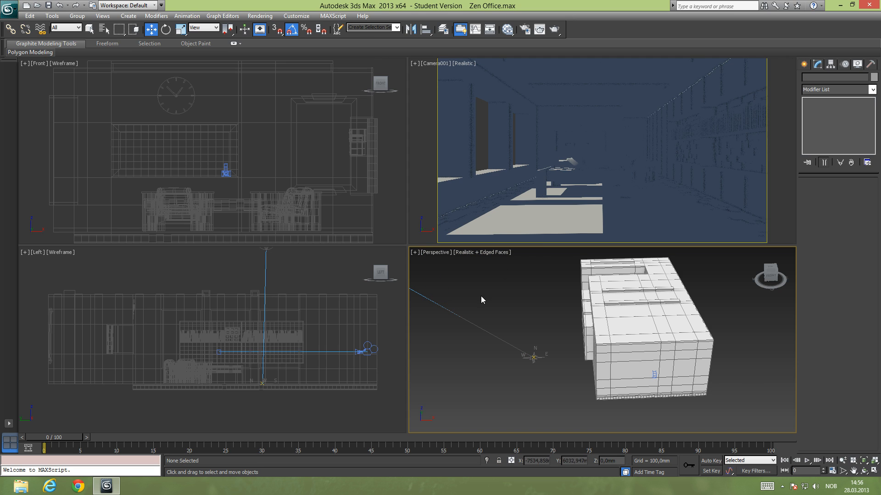
# - Shift the sun head slightly farther out from the windows, to about X -9282 mm, and clear the selection
pyautogui.scroll(2, 479, 299)
pyautogui.click(436, 289)
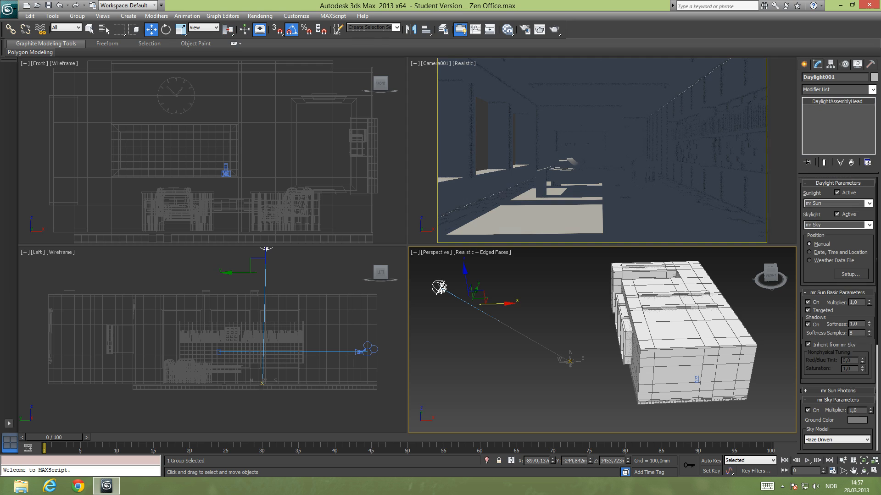
pyautogui.moveTo(500, 303); pyautogui.dragTo(490, 304)
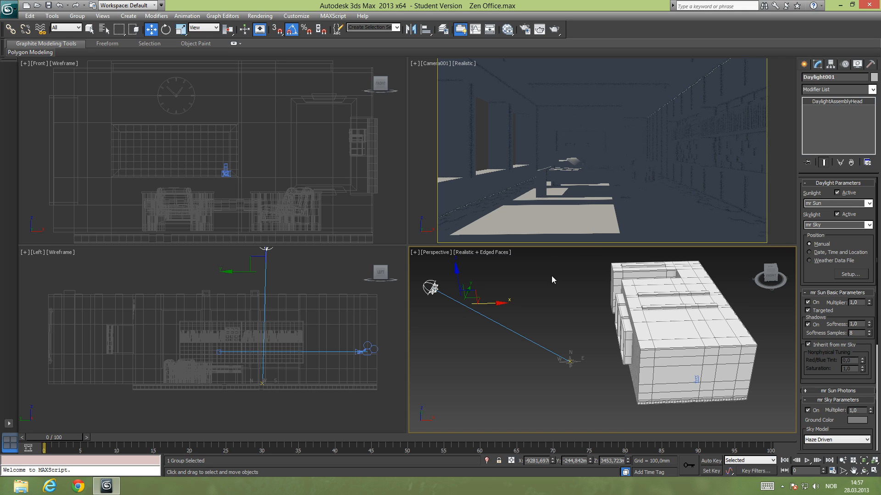
pyautogui.click(560, 311)
# - Look over the closed room shell from outside, make the camera view active, and leave nothing selected
pyautogui.moveTo(550, 298); pyautogui.dragTo(457, 313, button='middle')
pyautogui.click(623, 339)
pyautogui.keyDown('alt'); pyautogui.moveTo(541, 316); pyautogui.dragTo(559, 308, button='middle'); pyautogui.keyUp('alt')
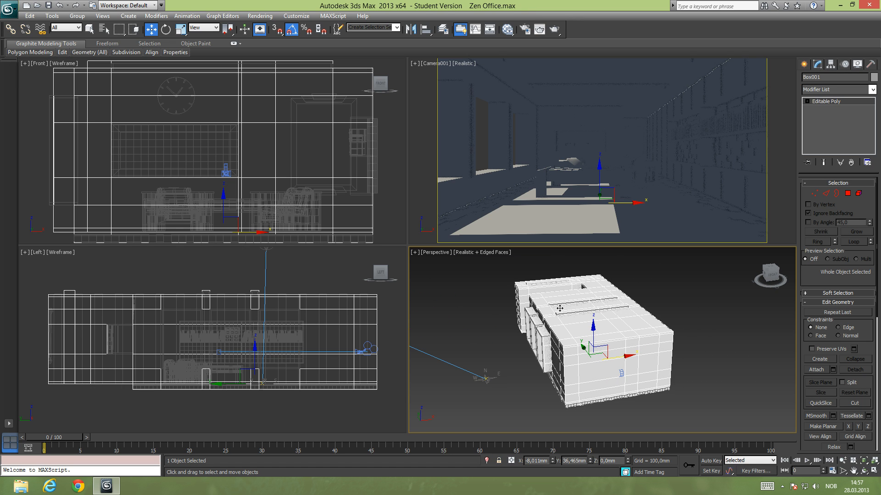
pyautogui.keyDown('alt'); pyautogui.moveTo(621, 302); pyautogui.dragTo(638, 301, button='middle'); pyautogui.keyUp('alt')
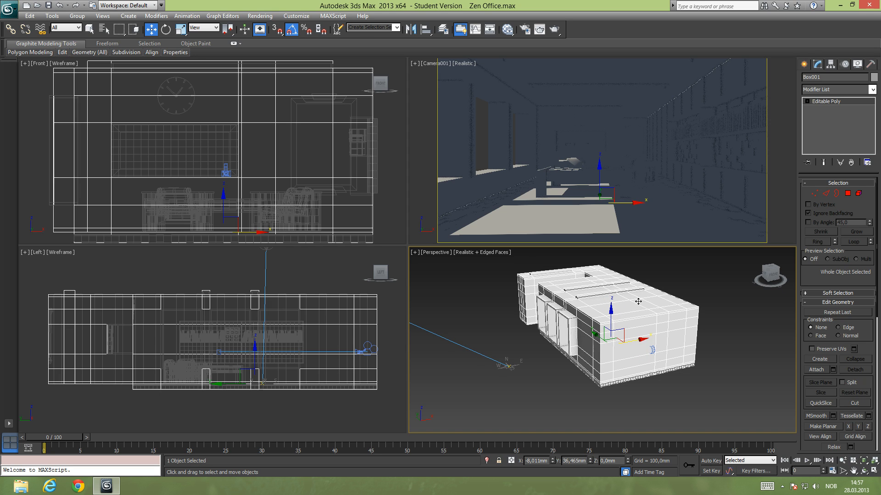
pyautogui.rightClick(608, 210)
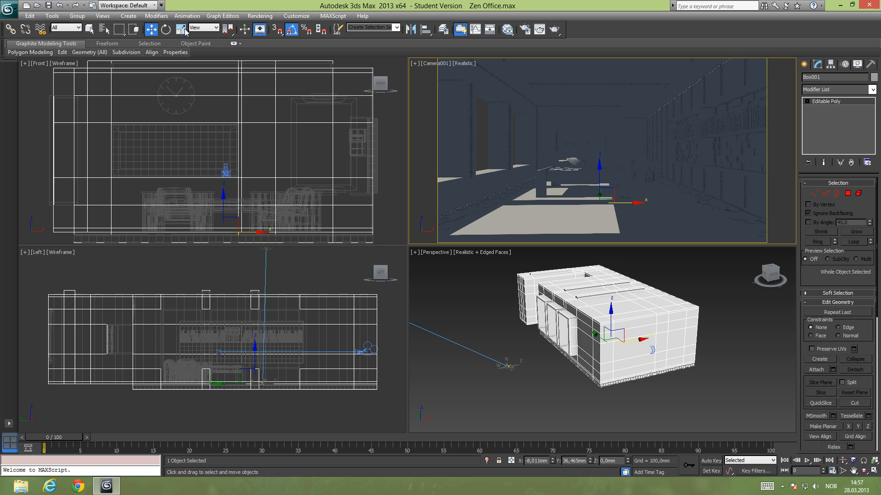
pyautogui.click(90, 29)
pyautogui.click(490, 175)
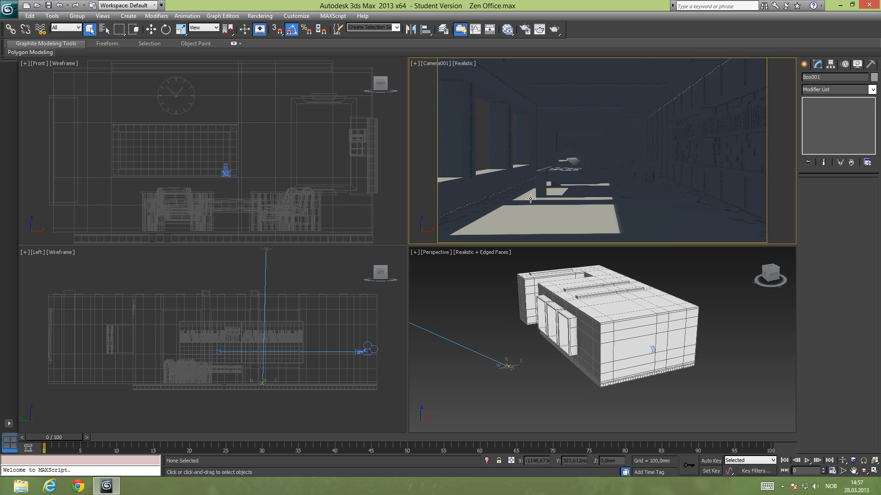
# - Open the render setup, fit its window on screen, and review the mental ray Sampling Quality and Rendering Algorithms settings
pyautogui.press('F10')
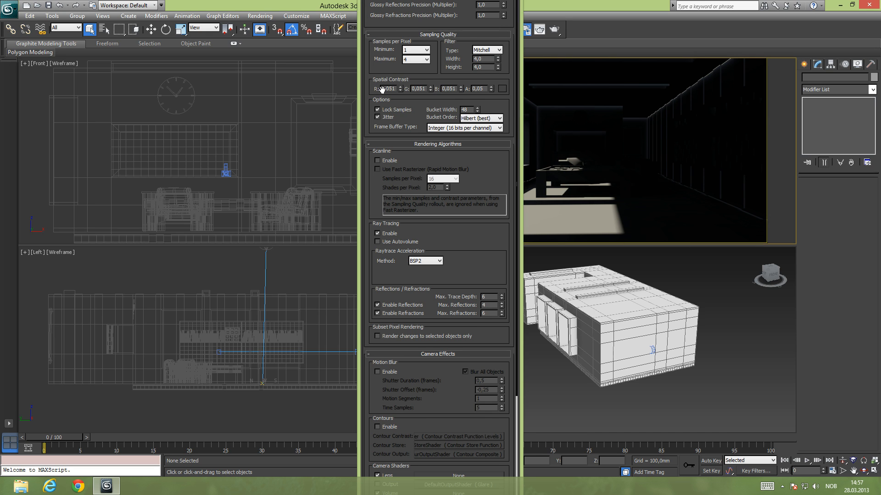
pyautogui.scroll(-1, 384, 88)
pyautogui.moveTo(521, 105); pyautogui.dragTo(496, 102)
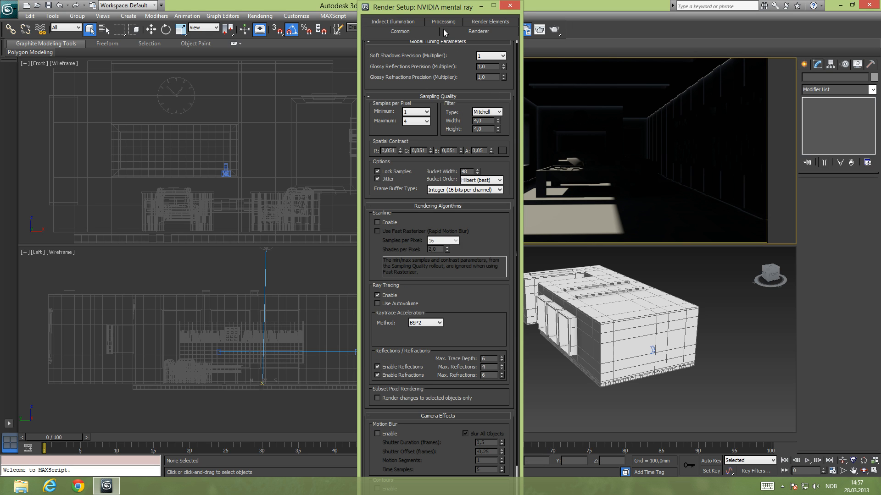
pyautogui.moveTo(438, 6); pyautogui.dragTo(340, 52)
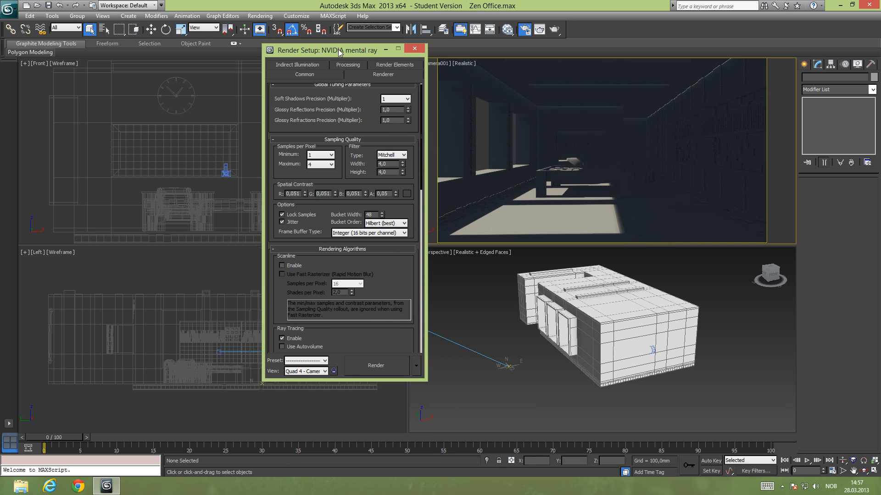
pyautogui.moveTo(338, 386); pyautogui.dragTo(338, 423)
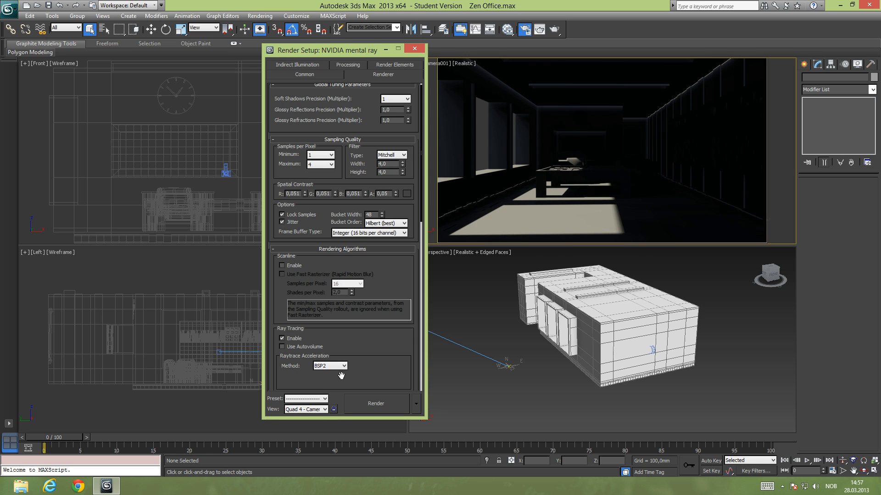
pyautogui.moveTo(351, 52); pyautogui.dragTo(338, 32)
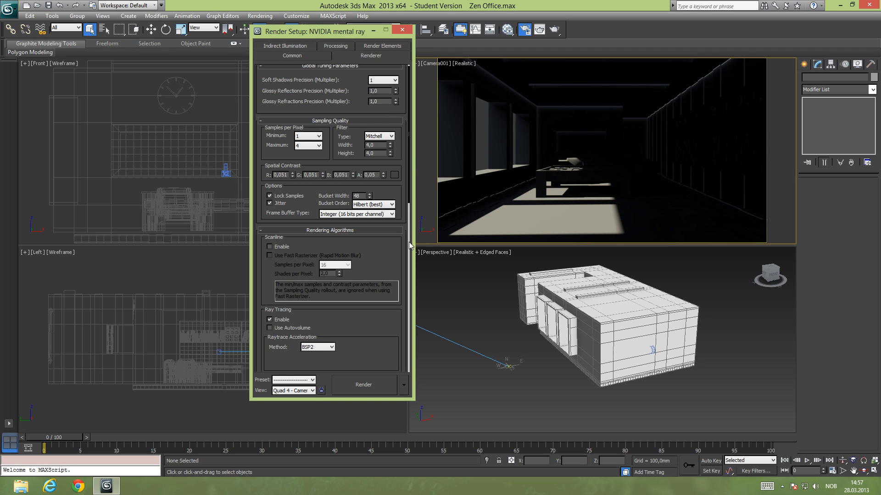
pyautogui.moveTo(409, 129); pyautogui.dragTo(408, 126)
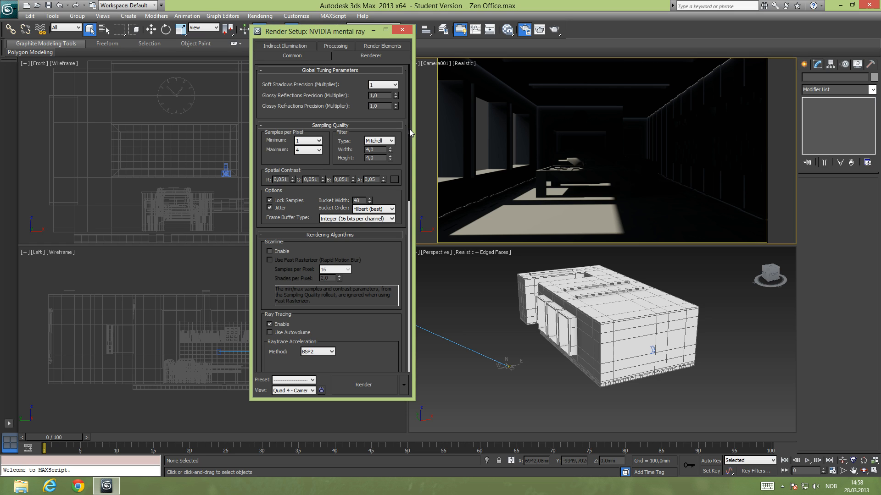
pyautogui.moveTo(409, 128)
pyautogui.mouseDown()
pyautogui.moveTo(412, 242)
pyautogui.moveTo(429, 326)
pyautogui.moveTo(406, 193)
pyautogui.moveTo(418, 107)
pyautogui.moveTo(413, 114)
pyautogui.mouseUp()
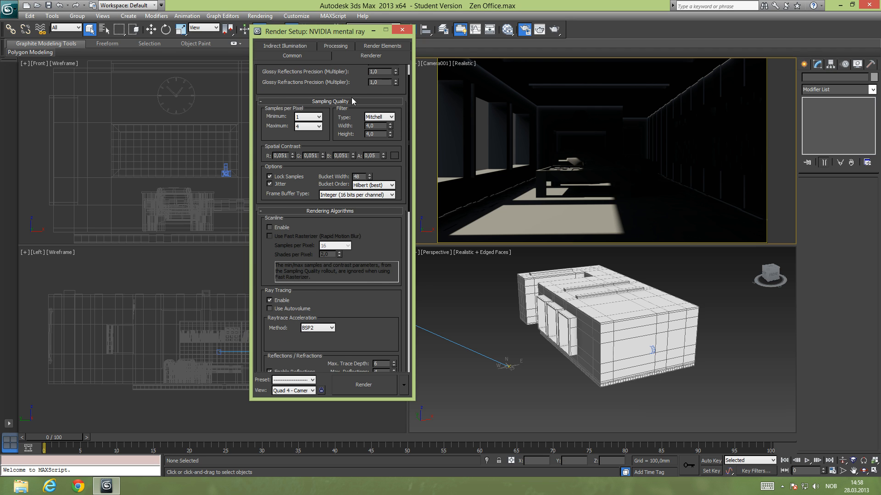
# - Review the Final Gather settings for indirect illumination and minimize the render setup
pyautogui.click(273, 46)
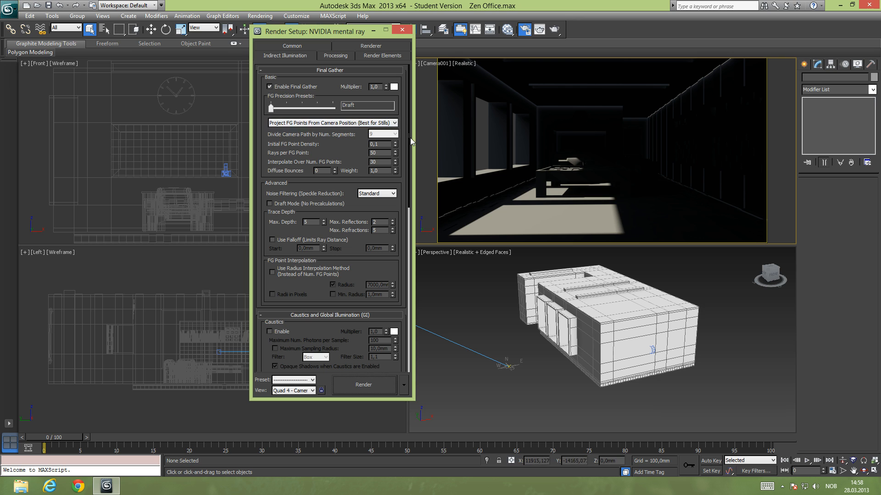
pyautogui.moveTo(408, 134)
pyautogui.mouseDown()
pyautogui.moveTo(419, 254)
pyautogui.moveTo(429, 115)
pyautogui.mouseUp()
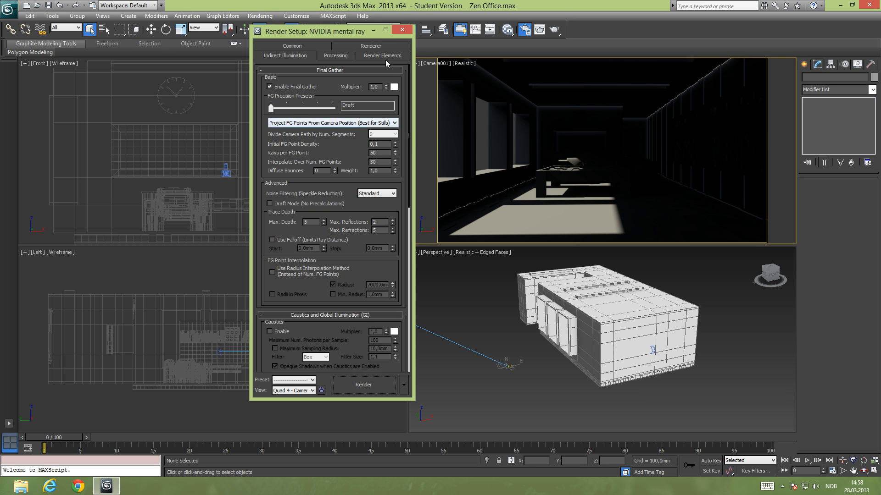
pyautogui.click(374, 30)
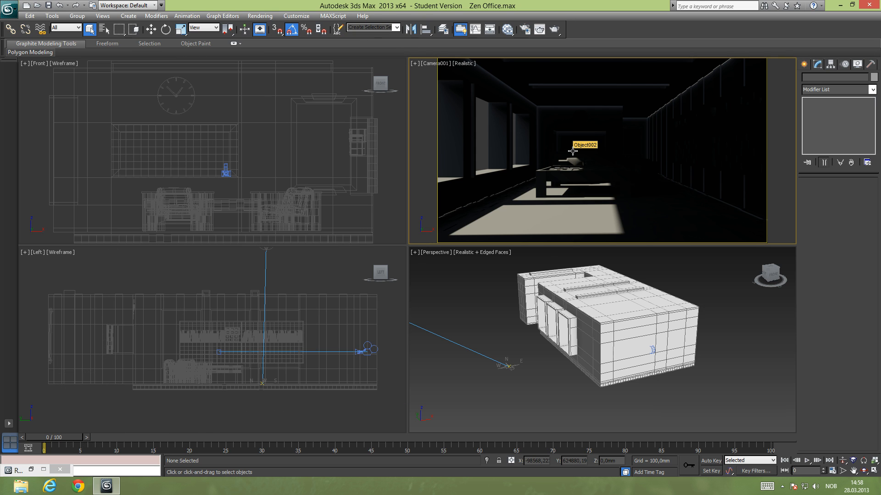
# - Render the Camera001 view and zoom into the rendered image to inspect the dark ceiling and back wall
pyautogui.press('F10')
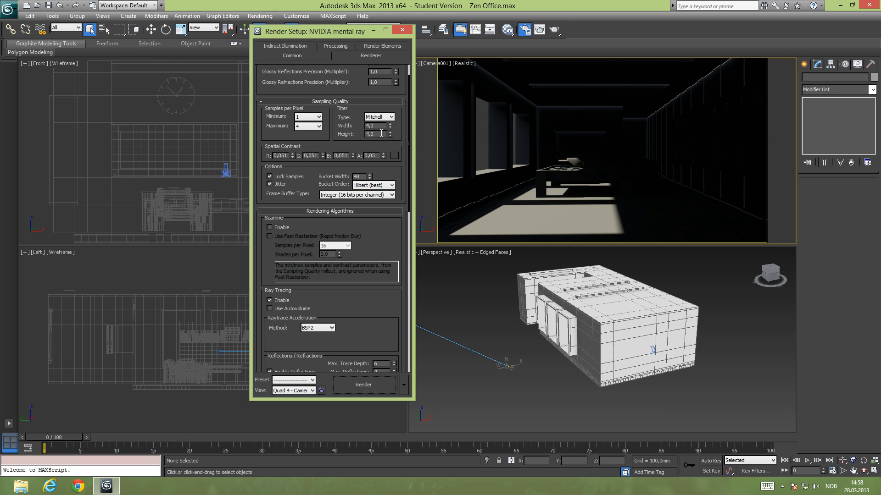
pyautogui.click(358, 386)
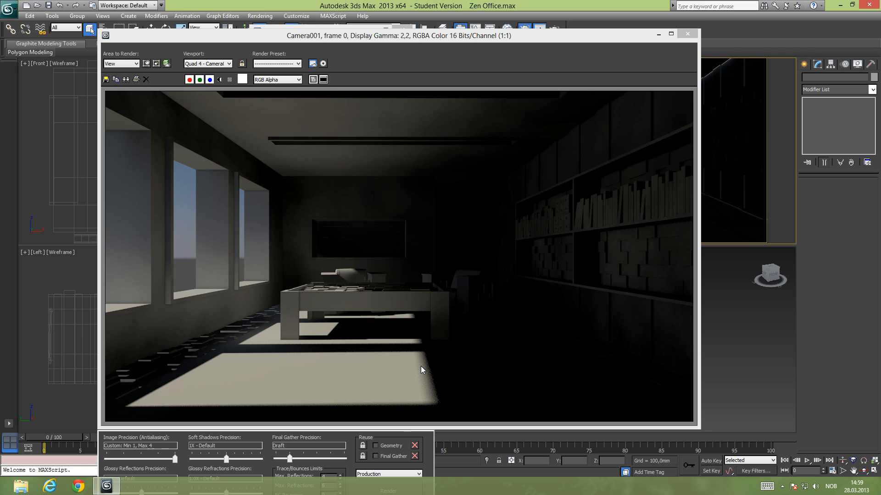
pyautogui.moveTo(316, 37); pyautogui.dragTo(397, 61)
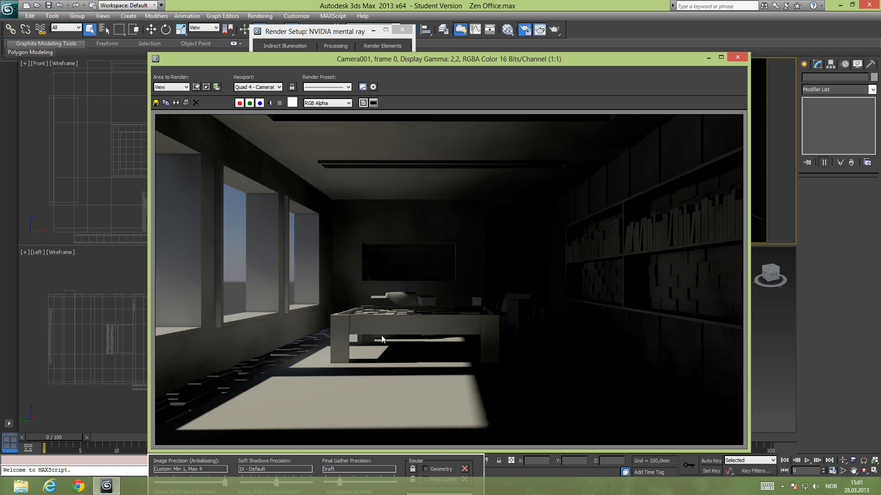
pyautogui.moveTo(426, 59); pyautogui.dragTo(434, 45)
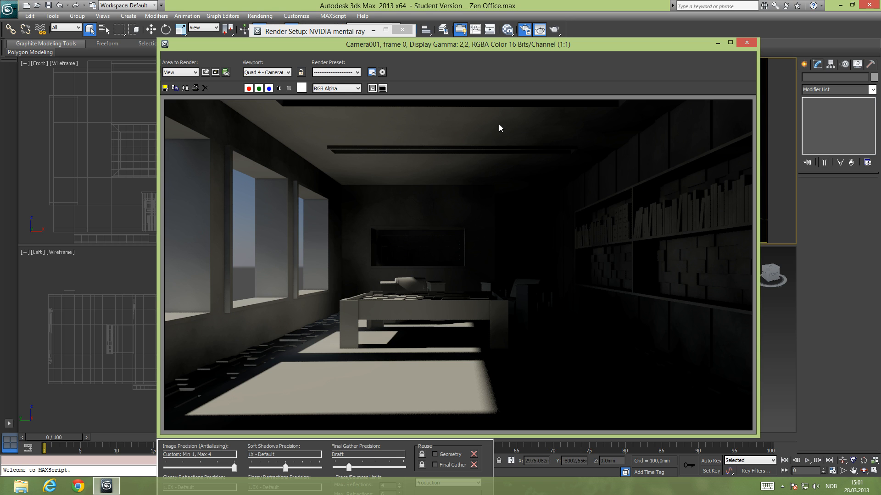
pyautogui.scroll(1, 499, 126)
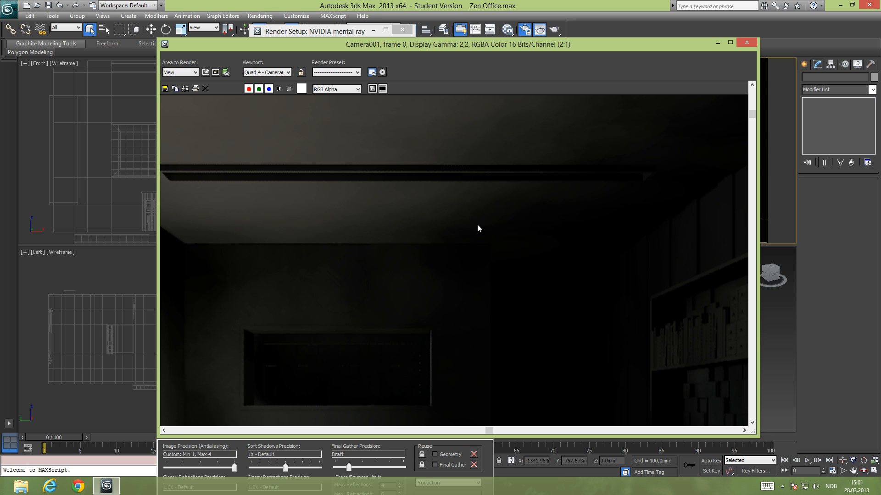
# - Inspect the full Camera001 render, reopening its frame window to judge the room lighting, and minimize it
pyautogui.scroll(-1, 485, 223)
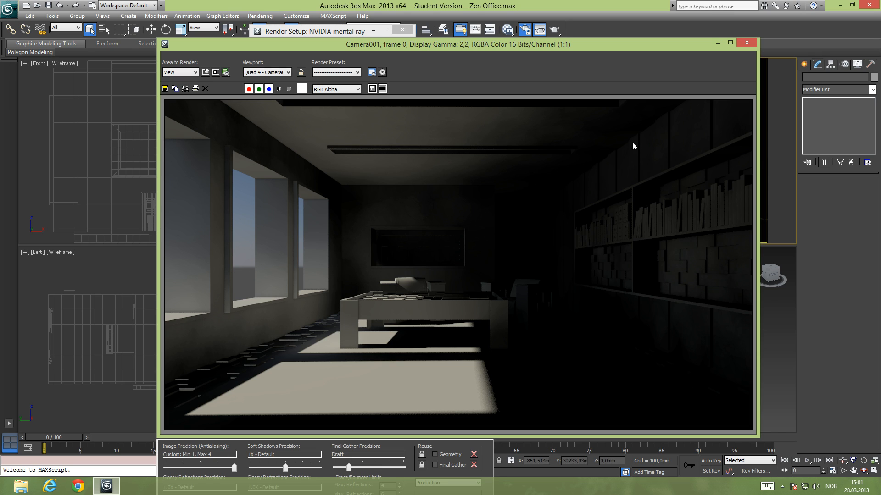
pyautogui.click(747, 42)
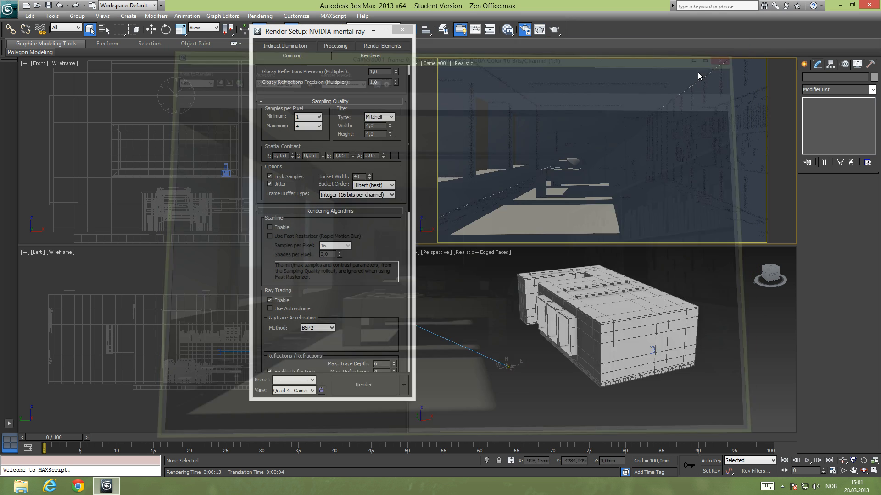
pyautogui.moveTo(327, 33); pyautogui.dragTo(272, 47)
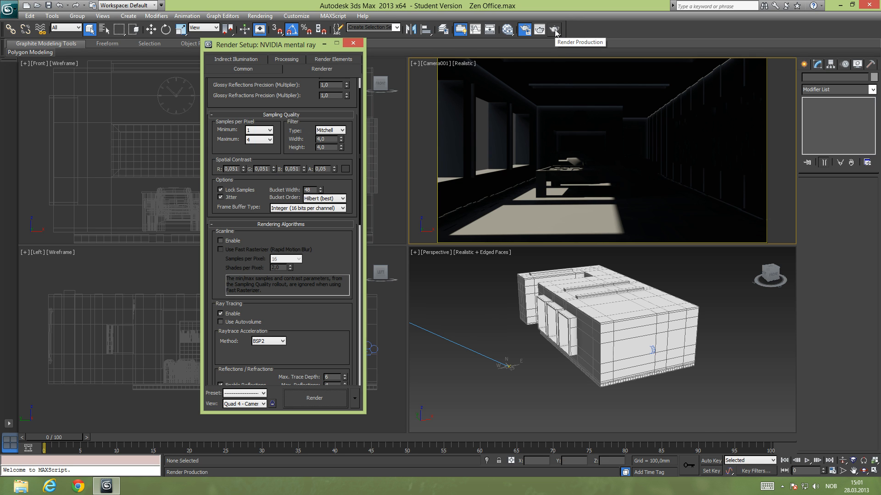
pyautogui.click(541, 30)
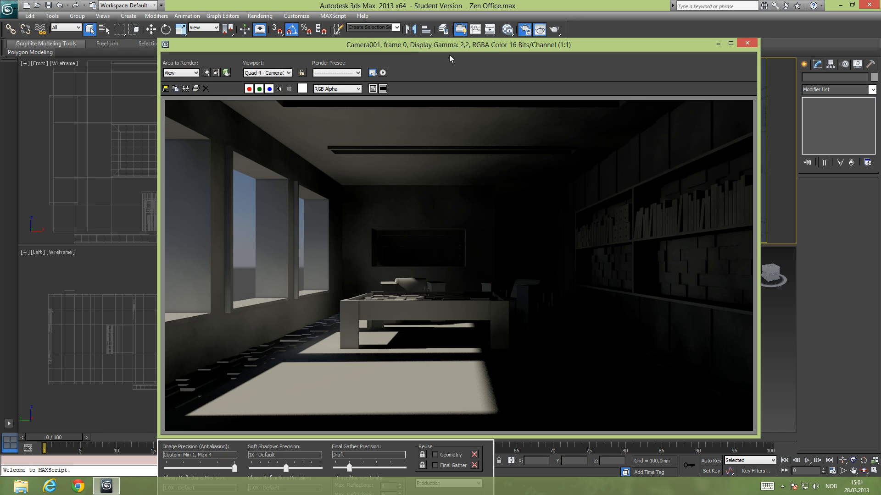
pyautogui.moveTo(397, 44); pyautogui.dragTo(399, 30)
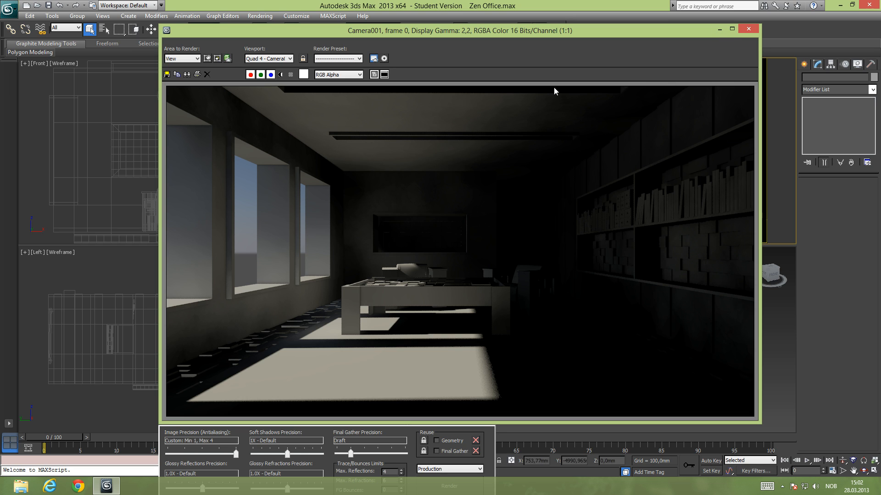
pyautogui.click(719, 29)
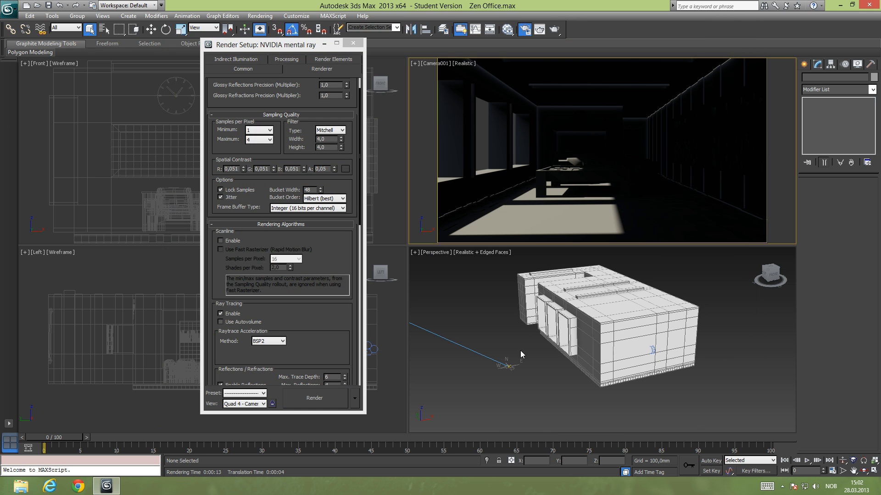
# - Select the room's outer walls in the perspective view and add a Shell modifier to them
pyautogui.click(519, 349)
pyautogui.moveTo(534, 336); pyautogui.dragTo(554, 331, button='middle')
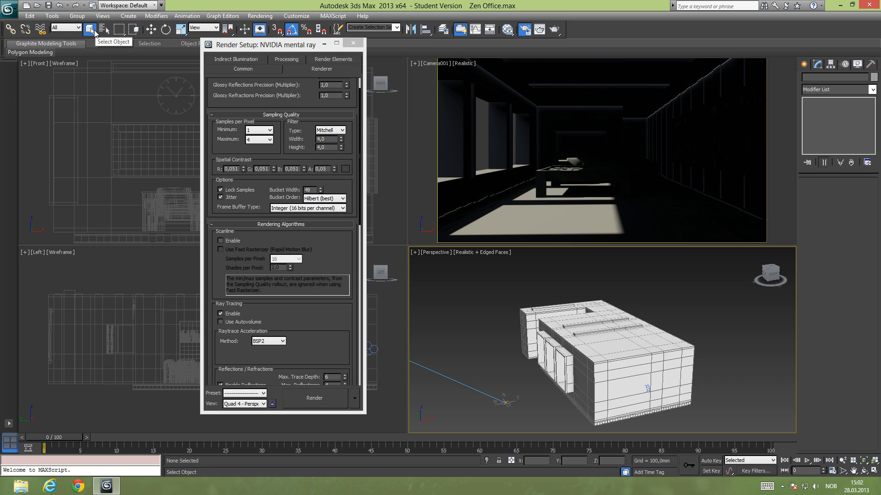
pyautogui.click(592, 388)
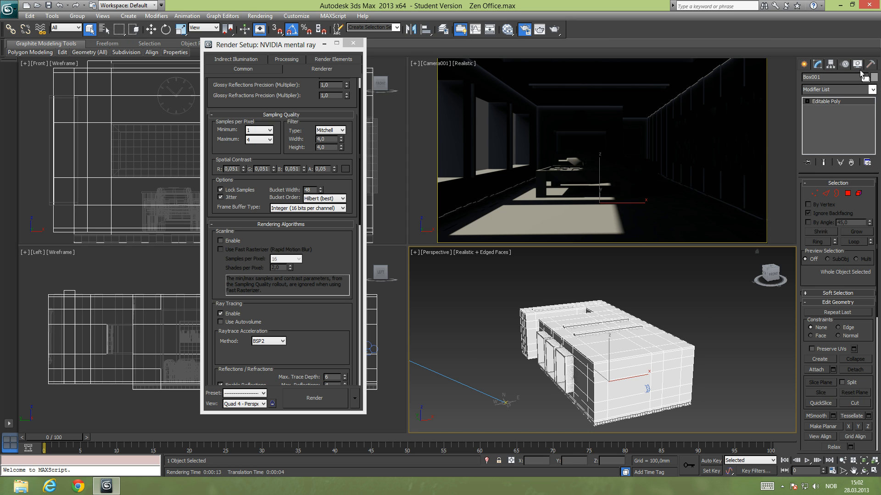
pyautogui.click(871, 89)
pyautogui.moveTo(872, 102); pyautogui.dragTo(872, 288)
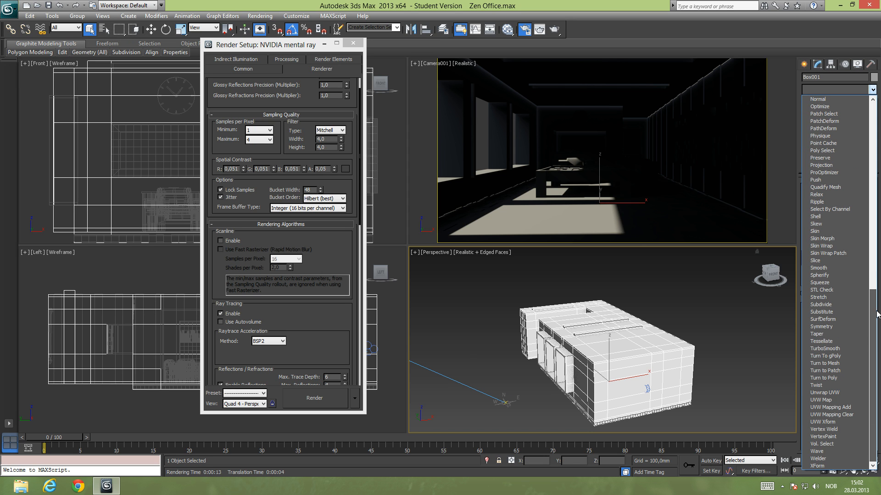
pyautogui.click(817, 217)
# - Set the Shell's inner amount to 46,9 mm, check the wall thickness around the windows, and deselect the room
pyautogui.keyDown('alt'); pyautogui.moveTo(588, 366); pyautogui.dragTo(574, 338, button='middle'); pyautogui.keyUp('alt')
pyautogui.scroll(6, 578, 335)
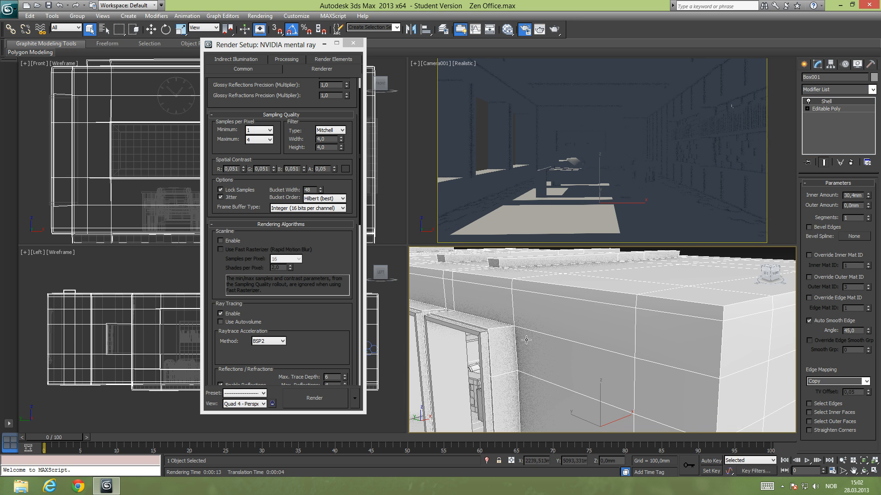
pyautogui.keyDown('alt'); pyautogui.moveTo(609, 291); pyautogui.dragTo(609, 268, button='middle'); pyautogui.keyUp('alt')
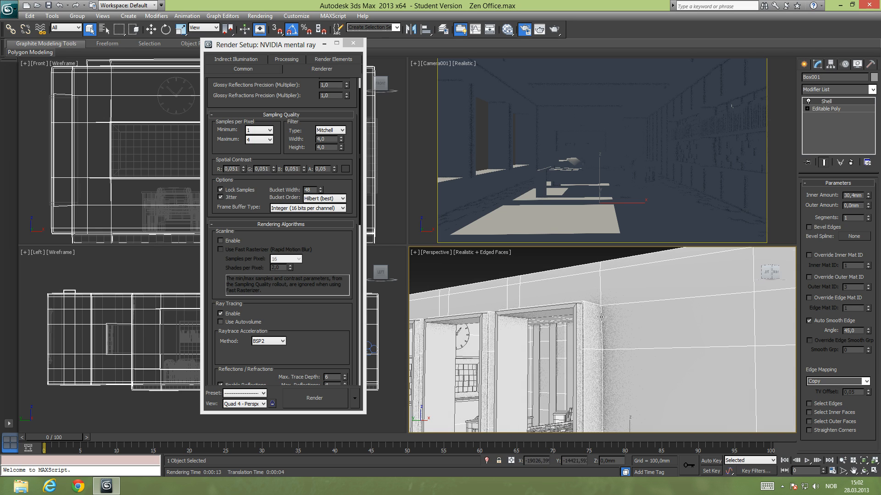
pyautogui.moveTo(868, 194); pyautogui.dragTo(866, 120)
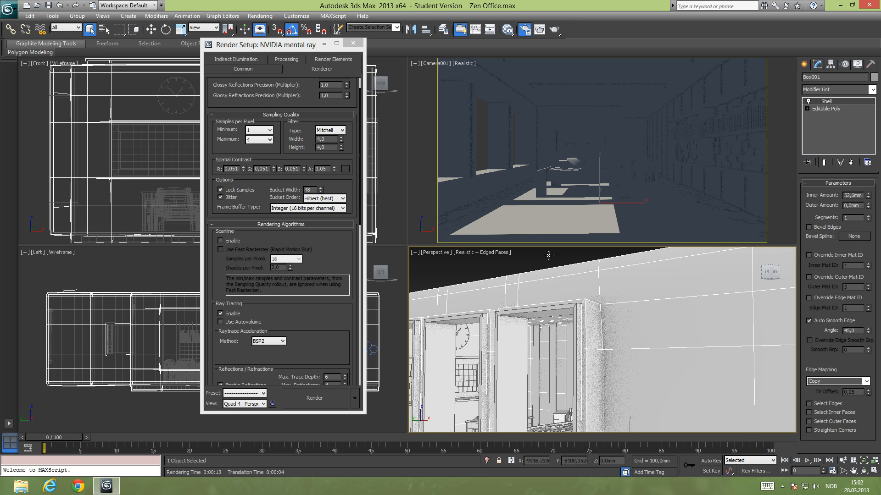
pyautogui.moveTo(609, 282)
pyautogui.keyDown('alt'); pyautogui.mouseDown(button='middle')
pyautogui.moveTo(608, 298)
pyautogui.moveTo(580, 285)
pyautogui.moveTo(586, 274)
pyautogui.moveTo(615, 271)
pyautogui.mouseUp(button='middle'); pyautogui.keyUp('alt')
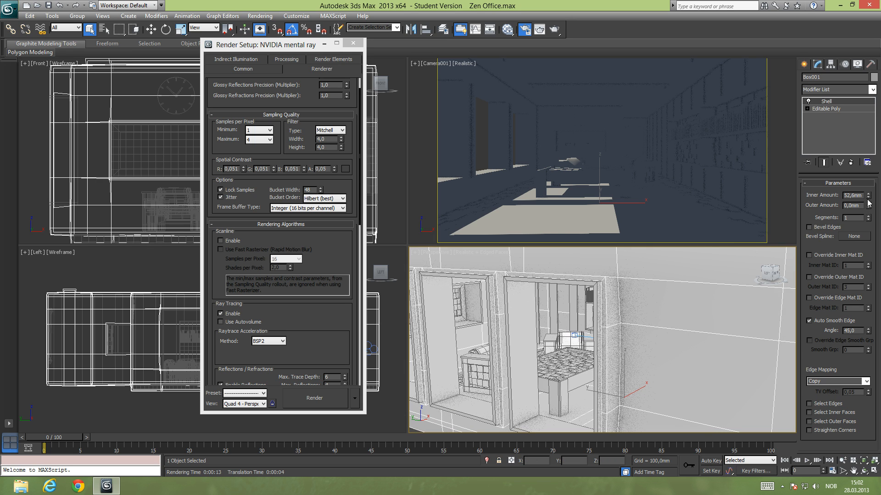
pyautogui.moveTo(867, 197); pyautogui.dragTo(867, 216)
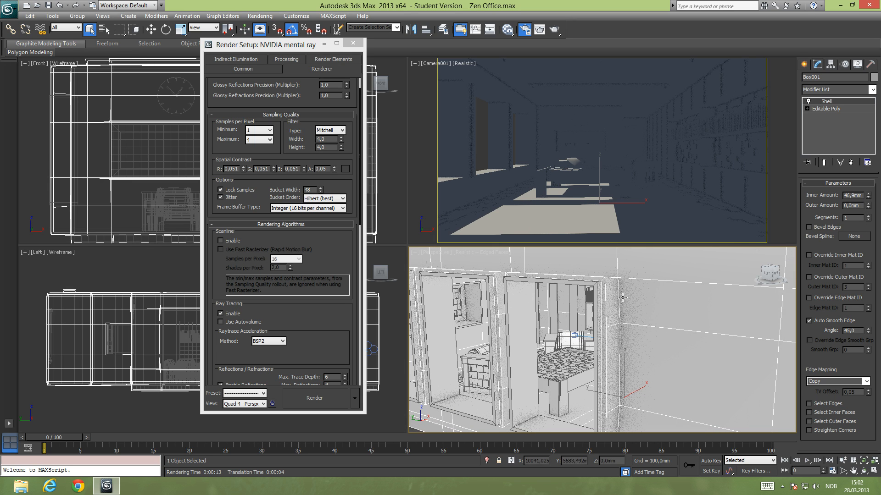
pyautogui.keyDown('alt'); pyautogui.moveTo(619, 300); pyautogui.dragTo(596, 294, button='middle'); pyautogui.keyUp('alt')
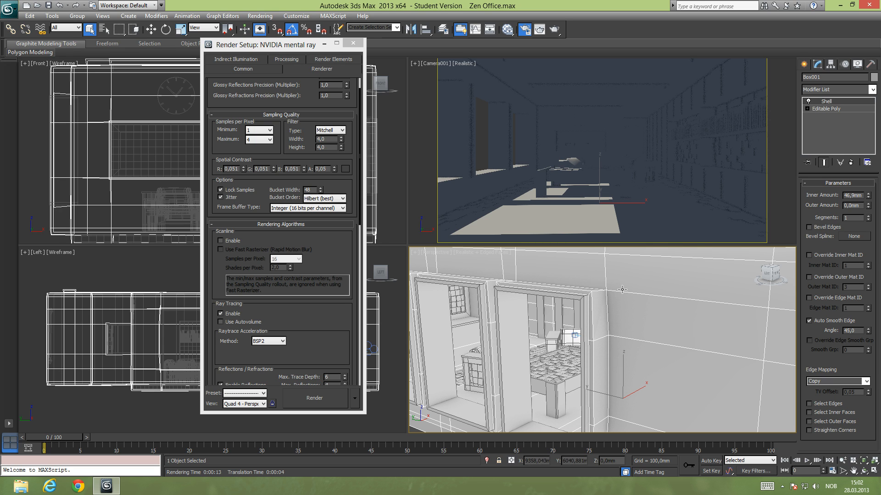
pyautogui.scroll(2, 622, 289)
pyautogui.scroll(-6, 638, 294)
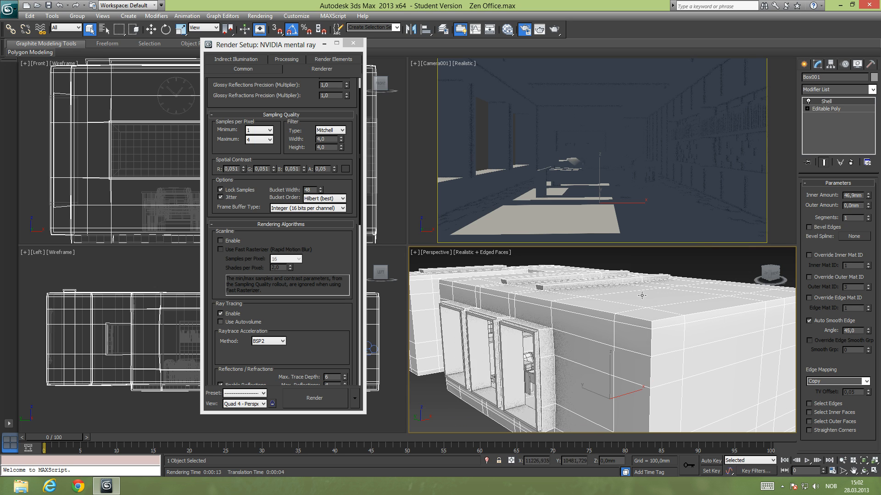
pyautogui.scroll(-3, 642, 296)
pyautogui.click(707, 288)
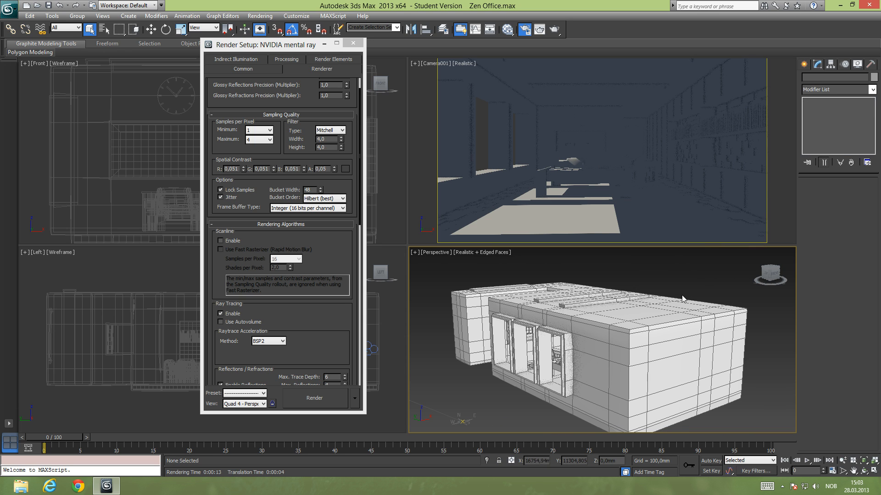
# - Select the daylight system, set its mr Sky horizon height to -2, and leave nothing selected
pyautogui.scroll(7, 682, 299)
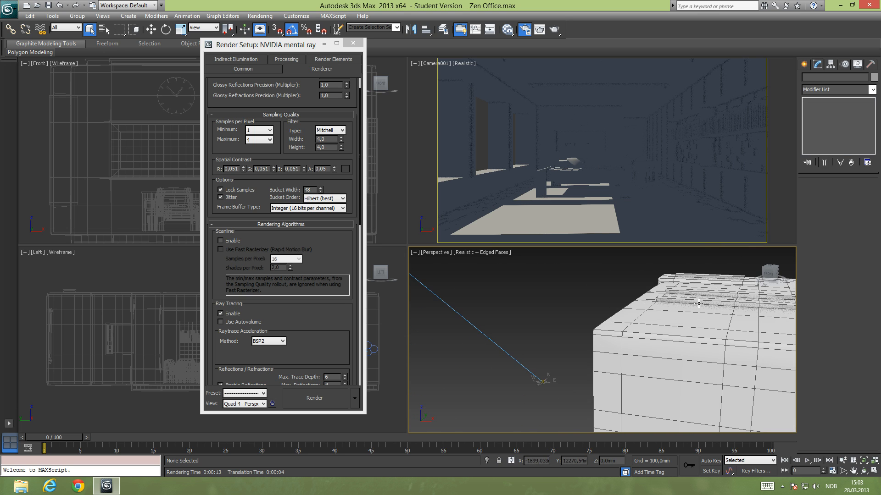
pyautogui.scroll(-3, 698, 303)
pyautogui.keyDown('alt'); pyautogui.moveTo(698, 303); pyautogui.dragTo(599, 307, button='middle'); pyautogui.keyUp('alt')
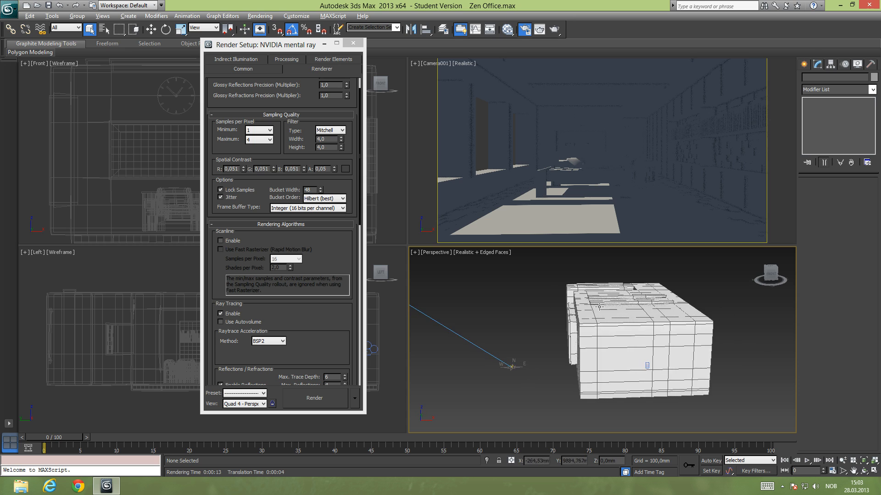
pyautogui.scroll(-3, 599, 307)
pyautogui.click(500, 306)
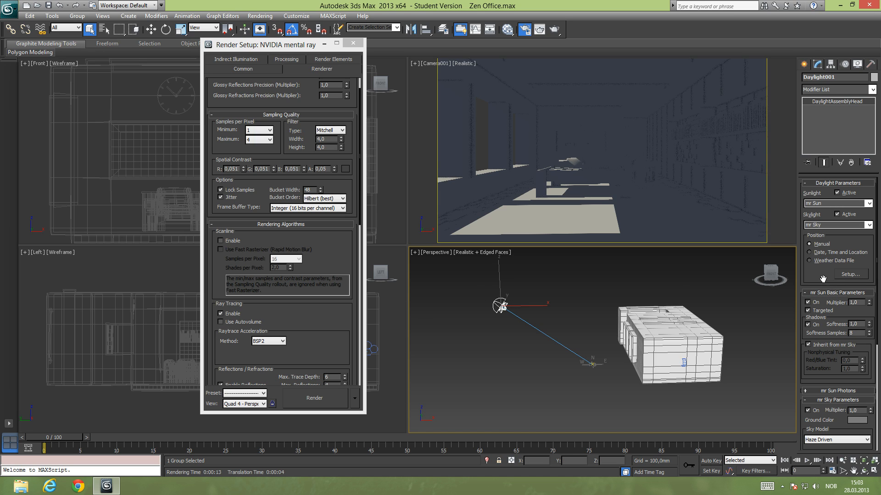
pyautogui.moveTo(822, 278); pyautogui.dragTo(820, 204)
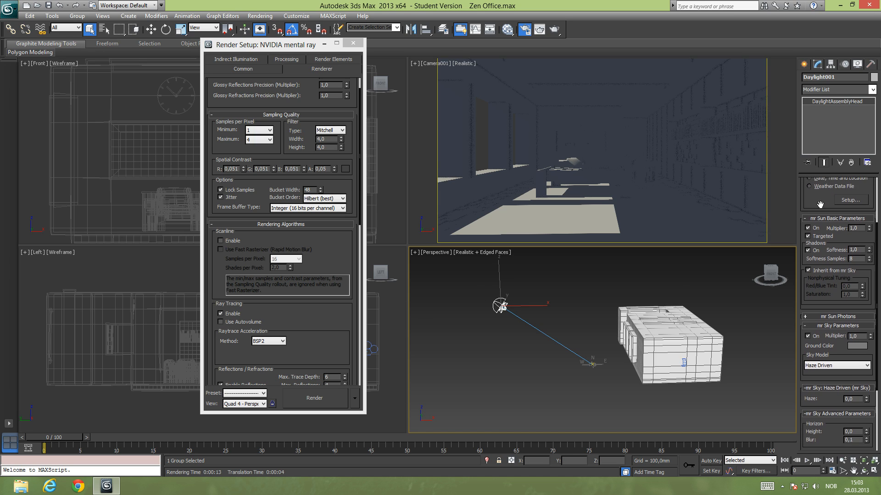
pyautogui.scroll(-5, 842, 350)
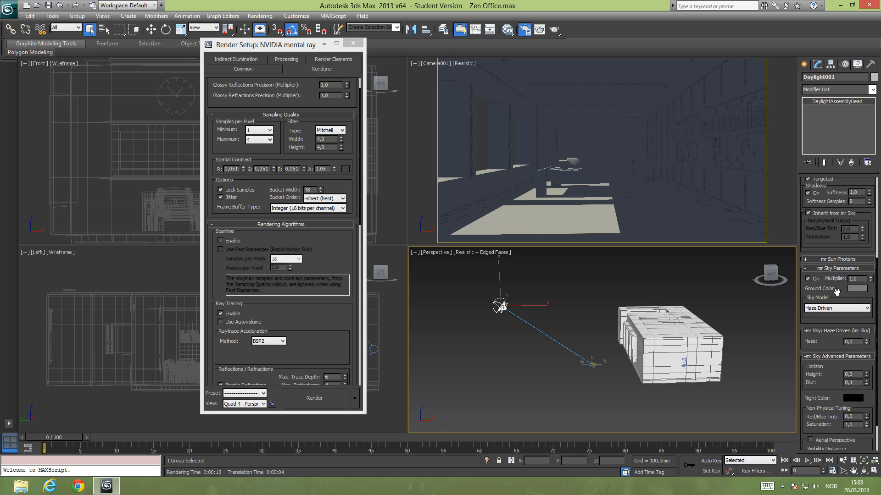
pyautogui.scroll(-2, 836, 292)
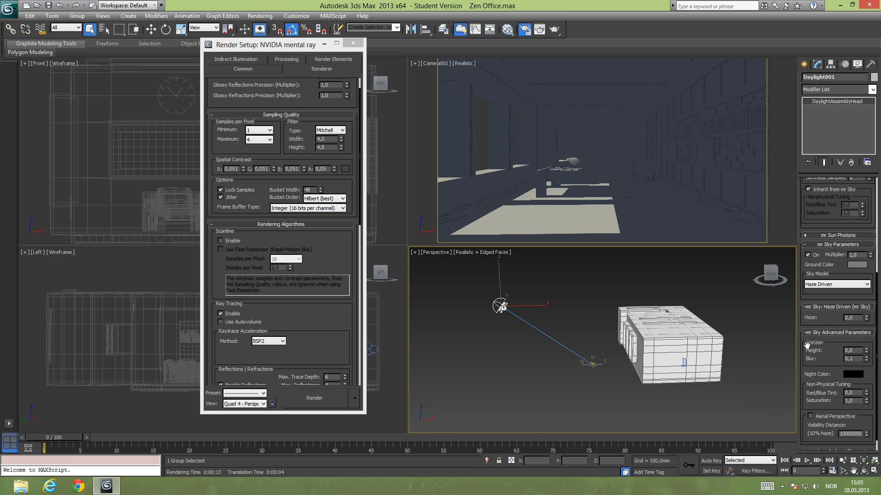
pyautogui.press('Tab')
pyautogui.write(',2')
pyautogui.press('Return')
pyautogui.write('-2')
pyautogui.press('Return')
pyautogui.click(782, 333)
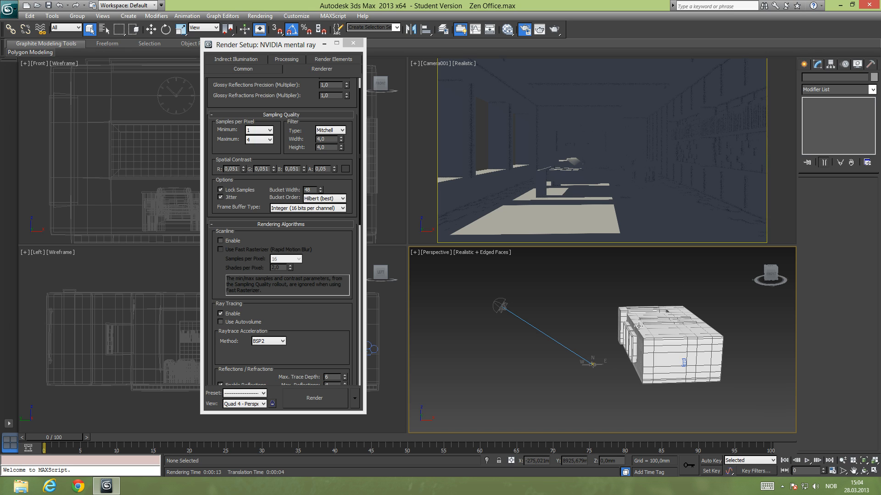
# - Maximize the perspective view, close the render setup, and draw an AutoGrid mr Sky Portal about 1440 by 974 mm over the leftmost window
pyautogui.keyDown('alt'); pyautogui.moveTo(636, 325); pyautogui.dragTo(594, 313, button='middle'); pyautogui.keyUp('alt')
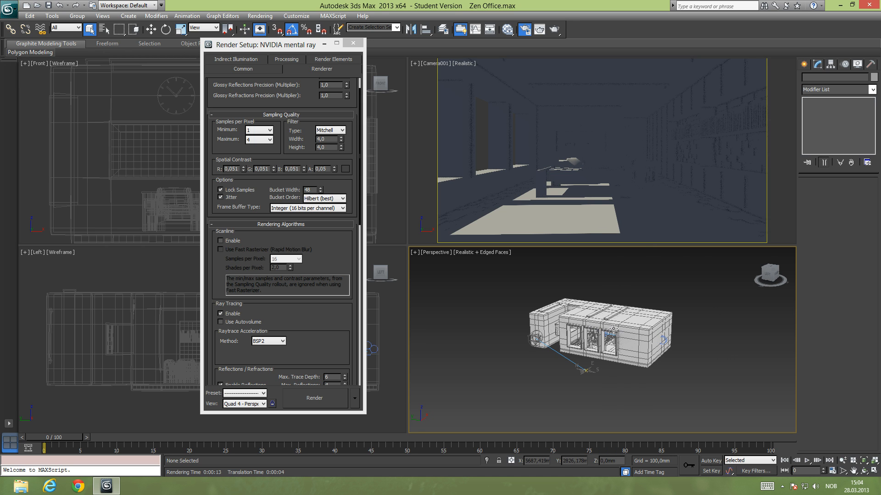
pyautogui.scroll(10, 602, 326)
pyautogui.scroll(4, 602, 327)
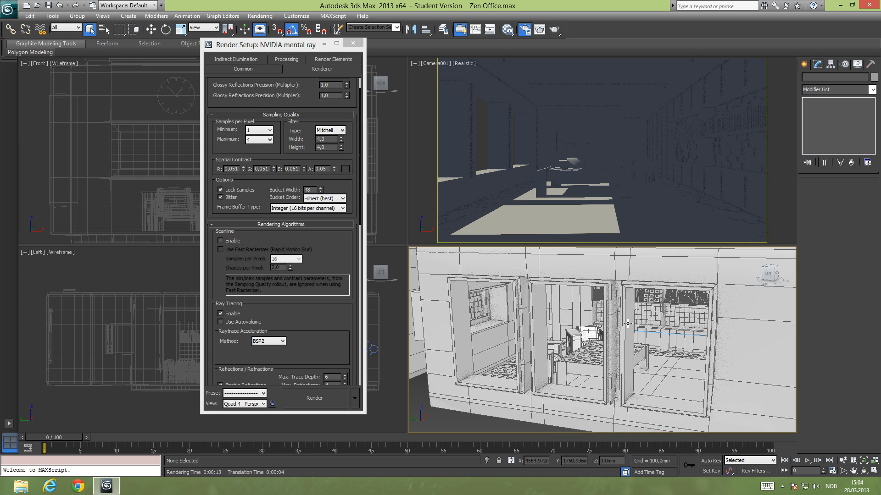
pyautogui.click(806, 64)
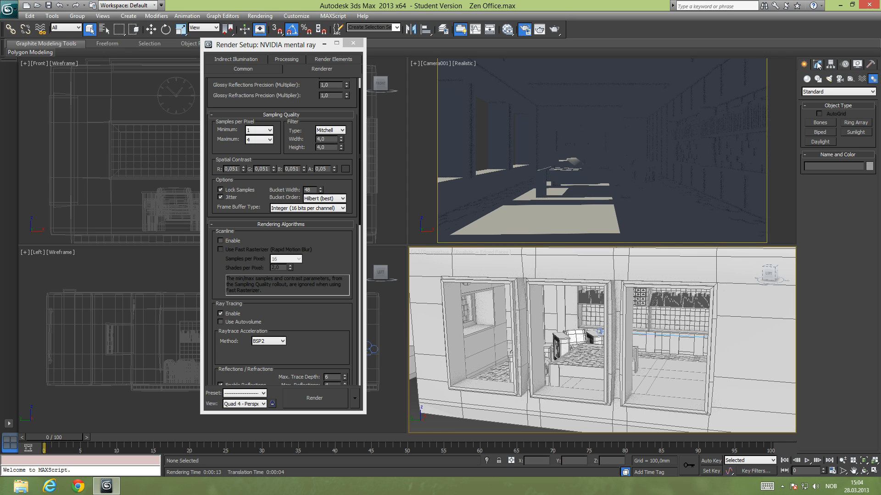
pyautogui.click(830, 78)
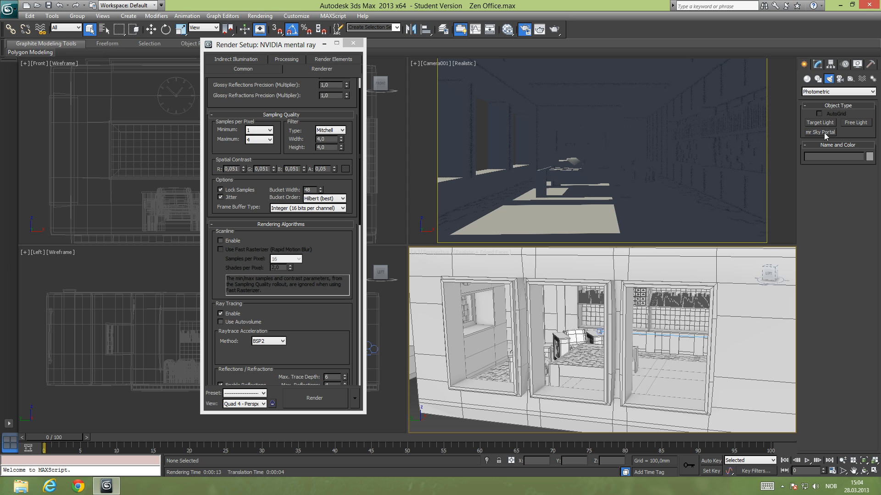
pyautogui.keyDown('alt'); pyautogui.moveTo(621, 273); pyautogui.dragTo(643, 293, button='middle'); pyautogui.keyUp('alt')
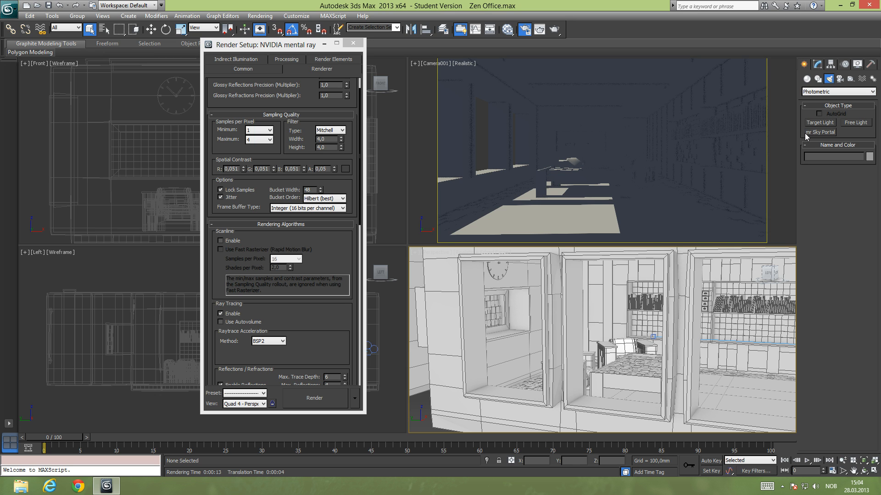
pyautogui.click(823, 133)
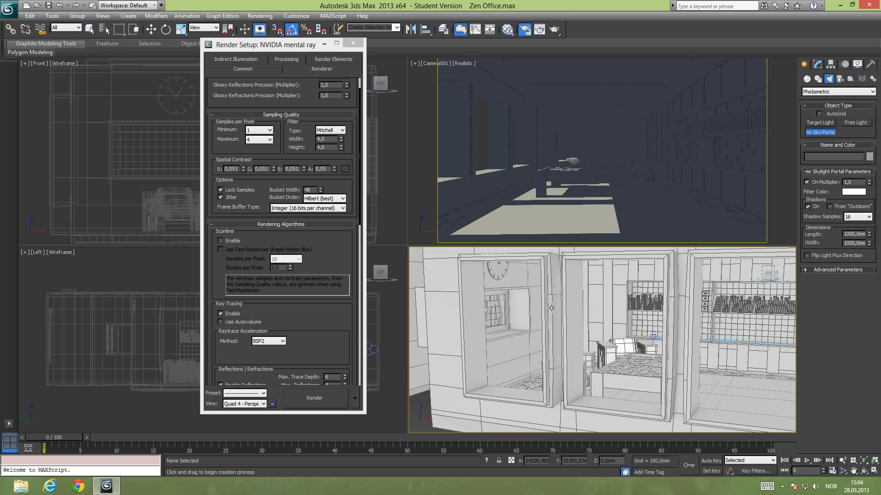
pyautogui.hotkey('alt', 'w')
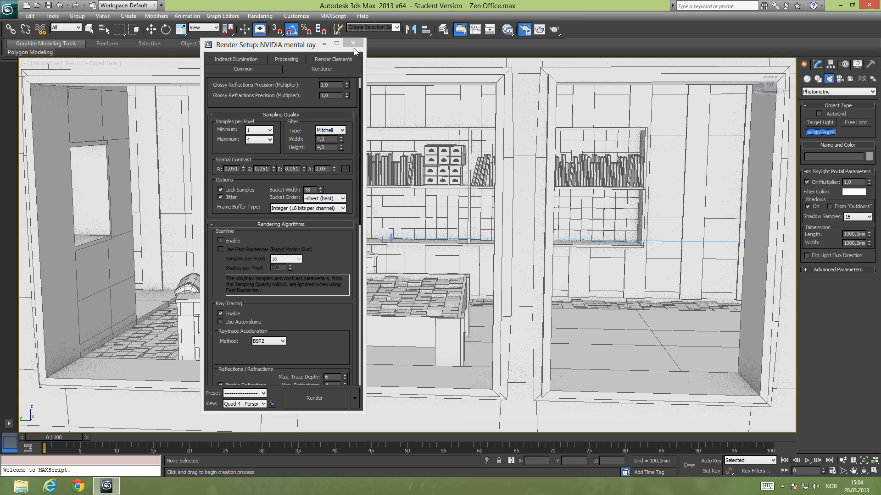
pyautogui.click(349, 70)
pyautogui.keyDown('alt'); pyautogui.moveTo(395, 210); pyautogui.dragTo(345, 195, button='middle'); pyautogui.keyUp('alt')
pyautogui.scroll(-3, 399, 205)
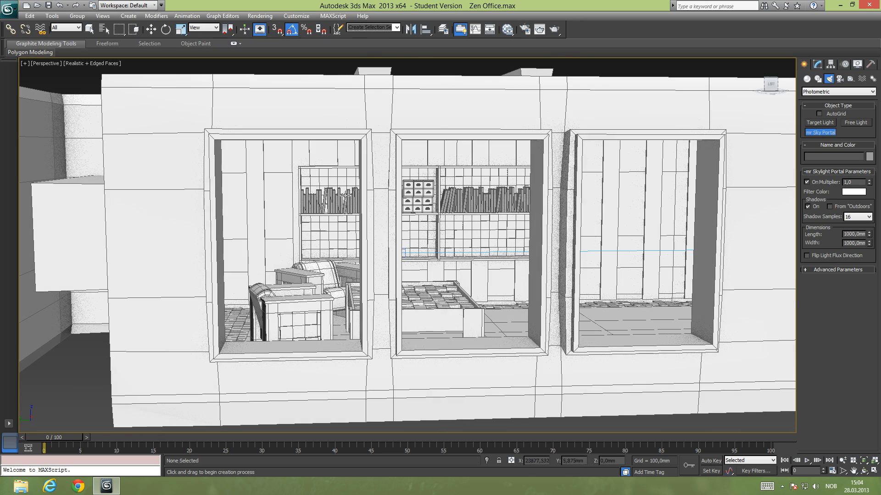
pyautogui.click(818, 114)
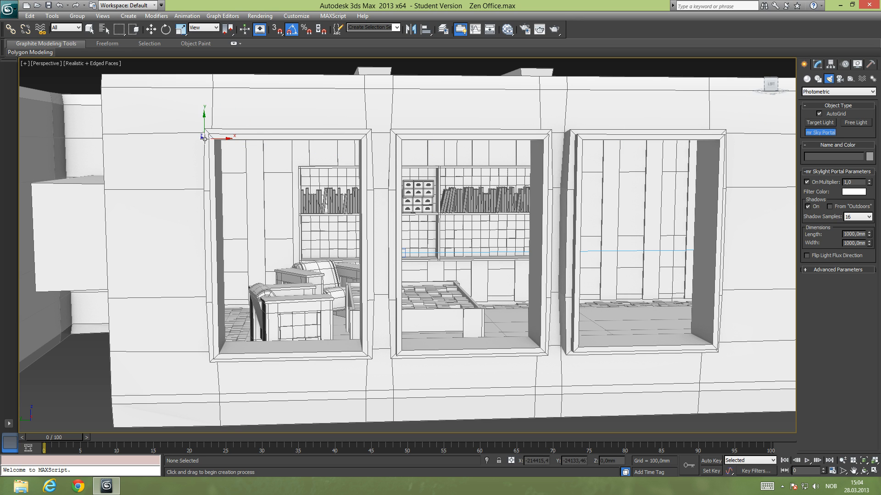
pyautogui.moveTo(209, 137); pyautogui.dragTo(364, 355)
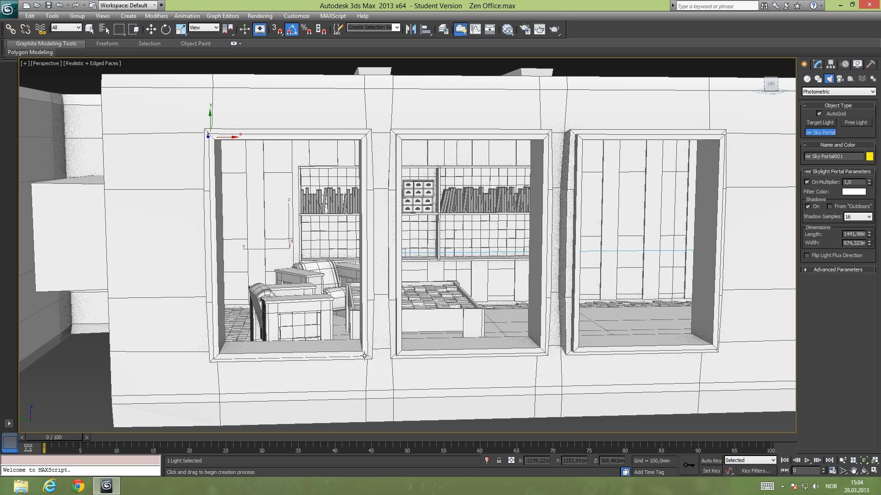
# - Resize the sky portal to about 1364 mm long and 867 mm wide so it fits the leftmost window opening
pyautogui.click(95, 29)
pyautogui.keyDown('alt'); pyautogui.moveTo(303, 110); pyautogui.dragTo(251, 146, button='middle'); pyautogui.keyUp('alt')
pyautogui.click(817, 64)
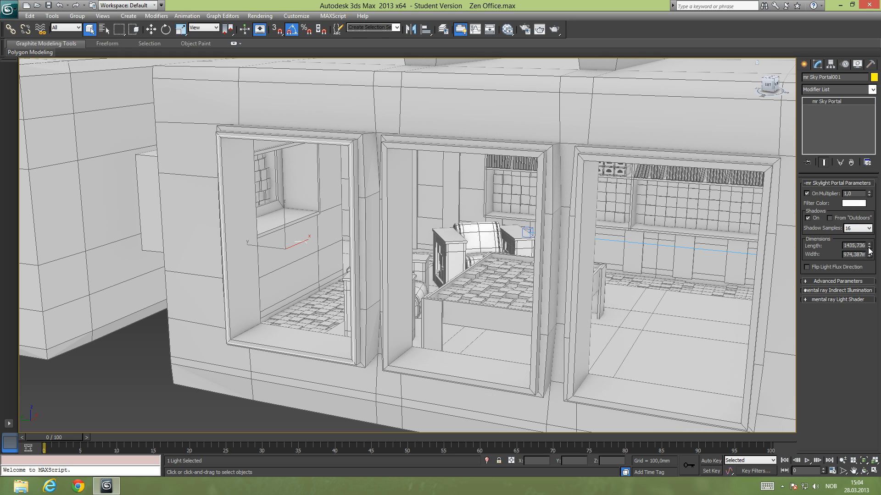
pyautogui.moveTo(870, 249); pyautogui.dragTo(746, 265)
pyautogui.keyDown('alt'); pyautogui.moveTo(746, 265); pyautogui.dragTo(313, 245, button='middle'); pyautogui.keyUp('alt')
# - Move the portal outward to about X -2386 mm and raise it to about Z 1103 mm to align it with the window
pyautogui.press('w')
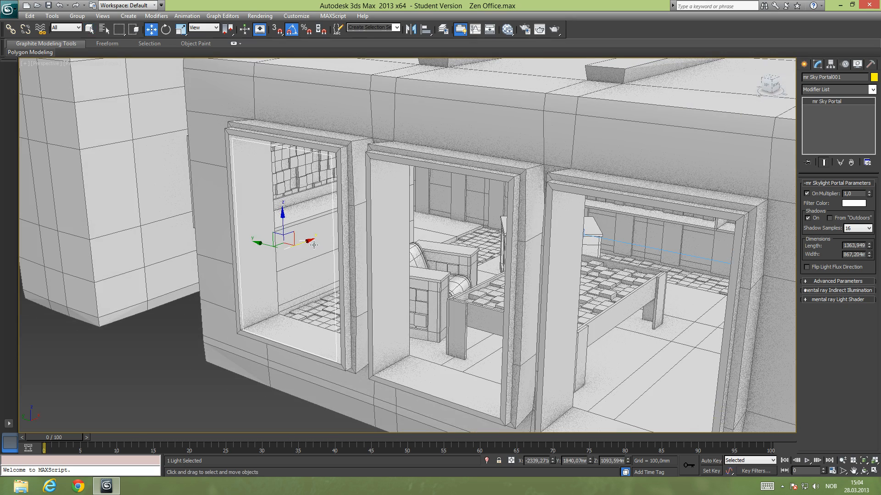
pyautogui.moveTo(300, 242); pyautogui.dragTo(295, 244)
pyautogui.keyDown('alt'); pyautogui.moveTo(341, 184); pyautogui.dragTo(403, 171, button='middle'); pyautogui.keyUp('alt')
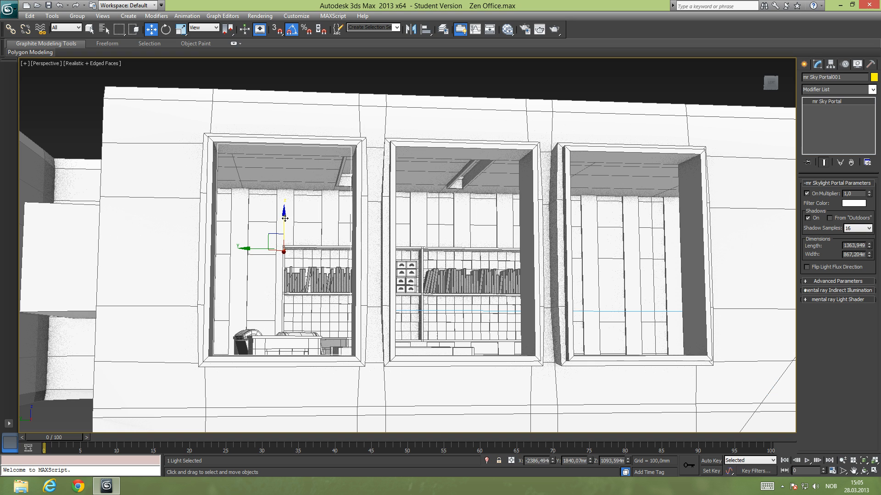
pyautogui.moveTo(284, 217); pyautogui.dragTo(285, 217)
pyautogui.keyDown('alt'); pyautogui.moveTo(348, 199); pyautogui.dragTo(328, 214, button='middle'); pyautogui.keyUp('alt')
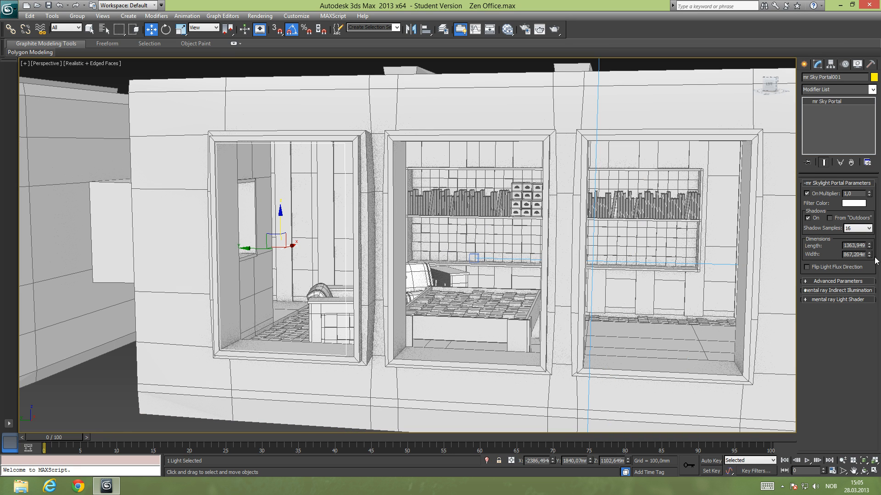
# - Review the portal's mental ray Indirect Illumination settings and examine its placement against the leftmost window frame from several angles
pyautogui.click(805, 292)
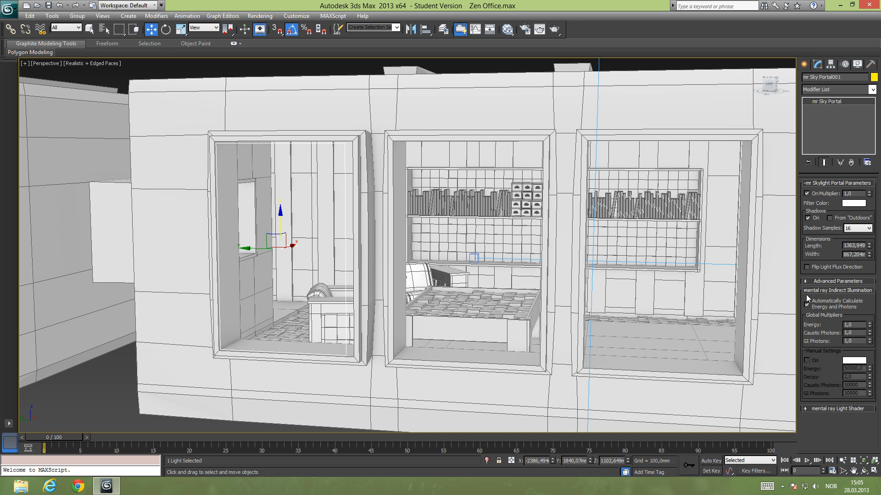
pyautogui.click(805, 291)
pyautogui.keyDown('alt'); pyautogui.moveTo(553, 246); pyautogui.dragTo(557, 272, button='middle'); pyautogui.keyUp('alt')
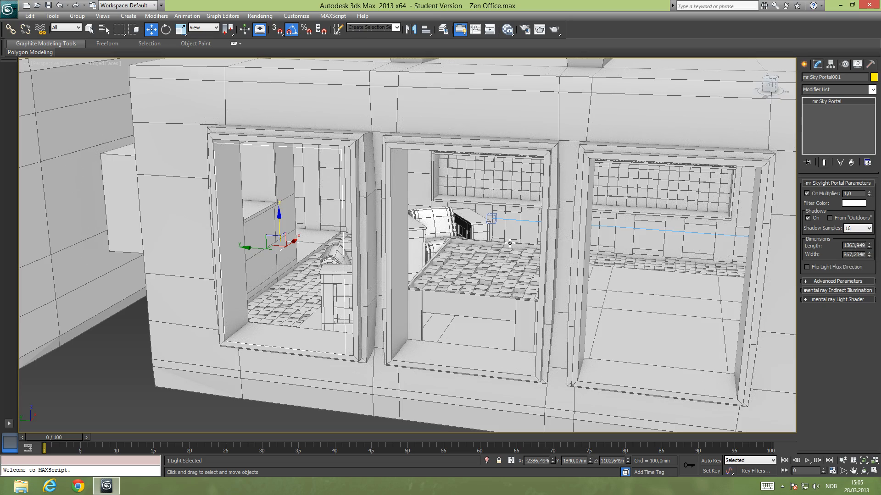
pyautogui.keyDown('alt'); pyautogui.moveTo(457, 226); pyautogui.dragTo(393, 248, button='middle'); pyautogui.keyUp('alt')
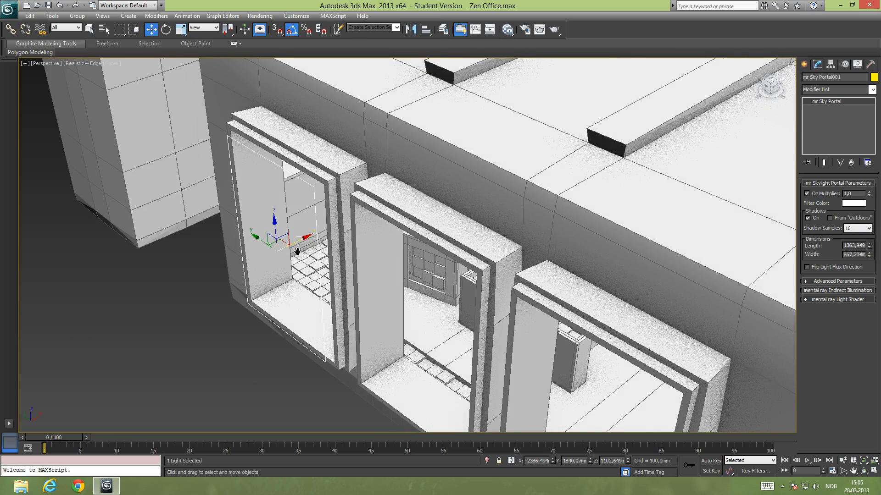
pyautogui.moveTo(297, 251); pyautogui.dragTo(347, 237, button='middle')
pyautogui.scroll(3, 416, 272)
pyautogui.press('q')
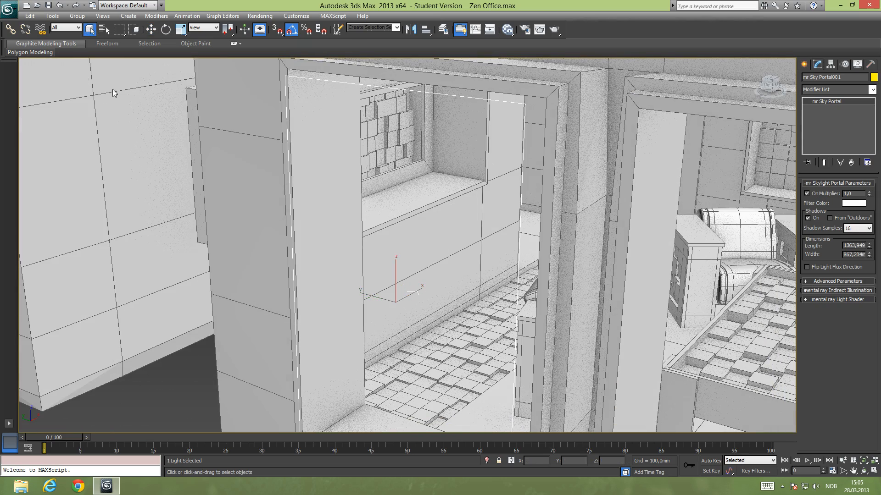
pyautogui.click(183, 390)
pyautogui.keyDown('alt'); pyautogui.moveTo(402, 295); pyautogui.dragTo(374, 238, button='middle'); pyautogui.keyUp('alt')
pyautogui.scroll(-10, 405, 274)
pyautogui.scroll(-3, 470, 260)
# - Clone the sky portal along the wall as two instances, one over each remaining window, and deselect them
pyautogui.click(251, 259)
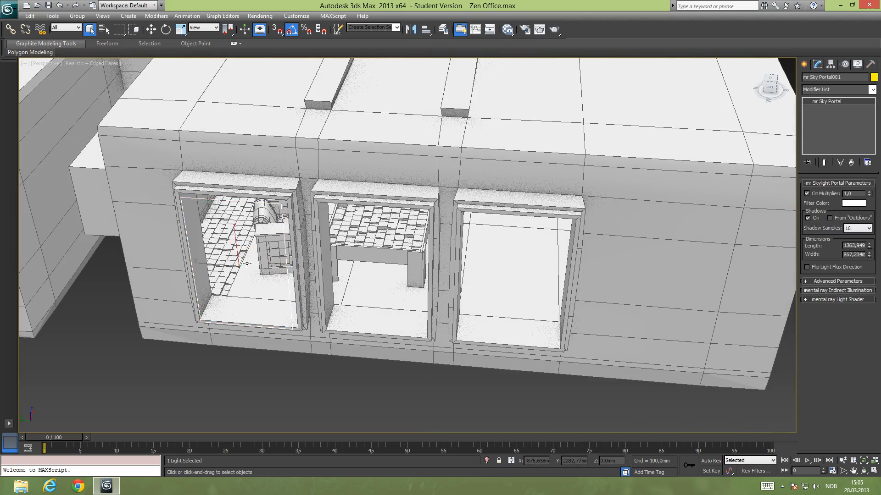
pyautogui.press('w')
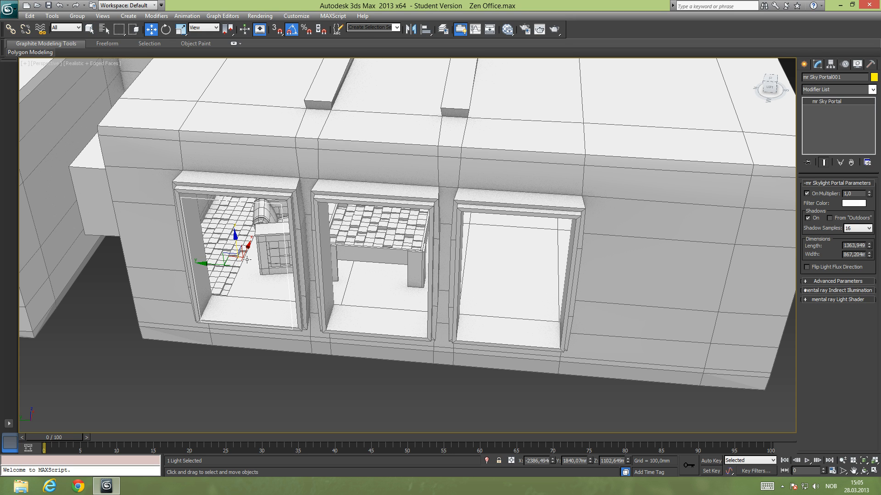
pyautogui.keyDown('shift'); pyautogui.moveTo(208, 265); pyautogui.dragTo(341, 276); pyautogui.keyUp('shift')
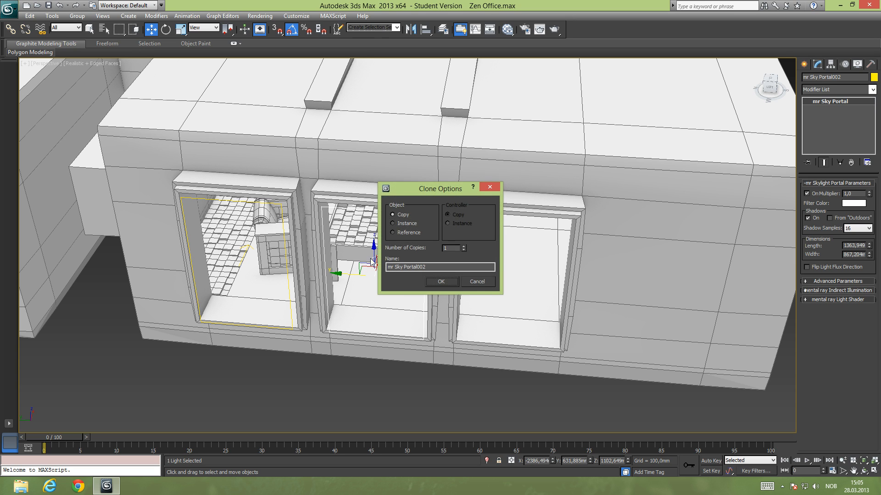
pyautogui.moveTo(418, 186); pyautogui.dragTo(580, 186)
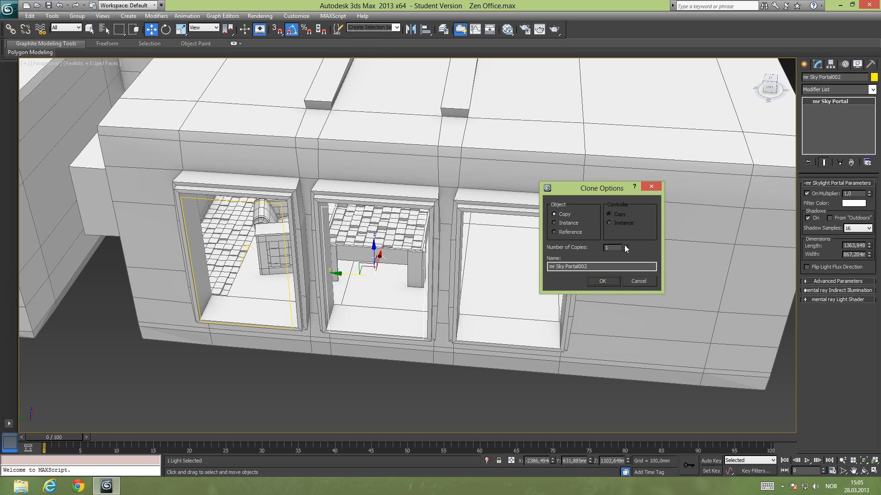
pyautogui.click(625, 246)
pyautogui.click(554, 224)
pyautogui.click(602, 281)
pyautogui.click(530, 394)
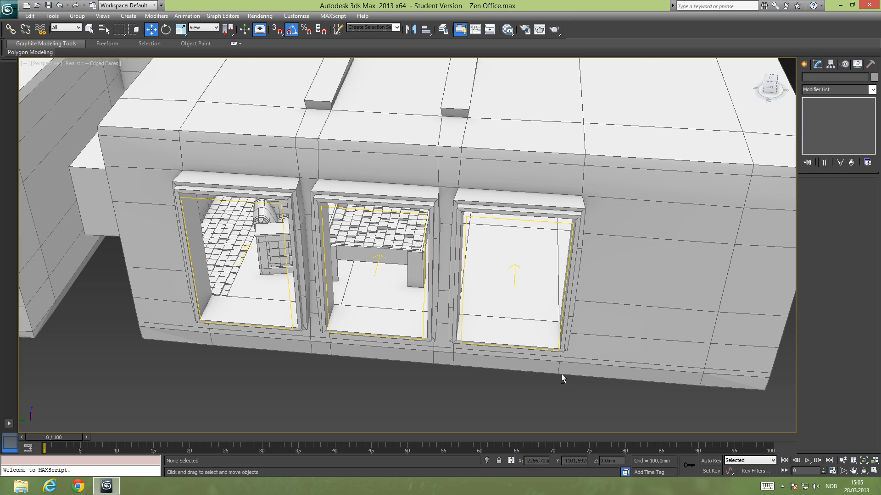
# - Select the leftmost window's sky portal, slightly adjust the shared length of the instances, and deselect it
pyautogui.keyDown('alt'); pyautogui.moveTo(561, 373); pyautogui.dragTo(528, 361, button='middle'); pyautogui.keyUp('alt')
pyautogui.click(91, 30)
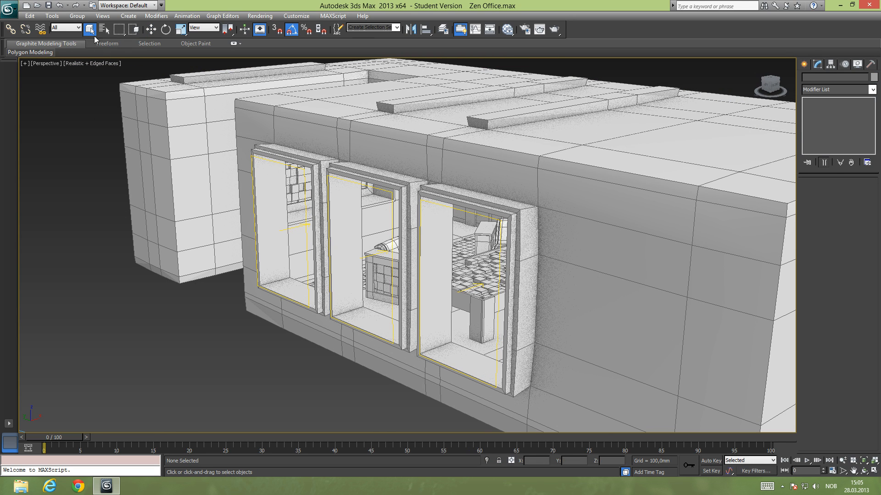
pyautogui.click(296, 225)
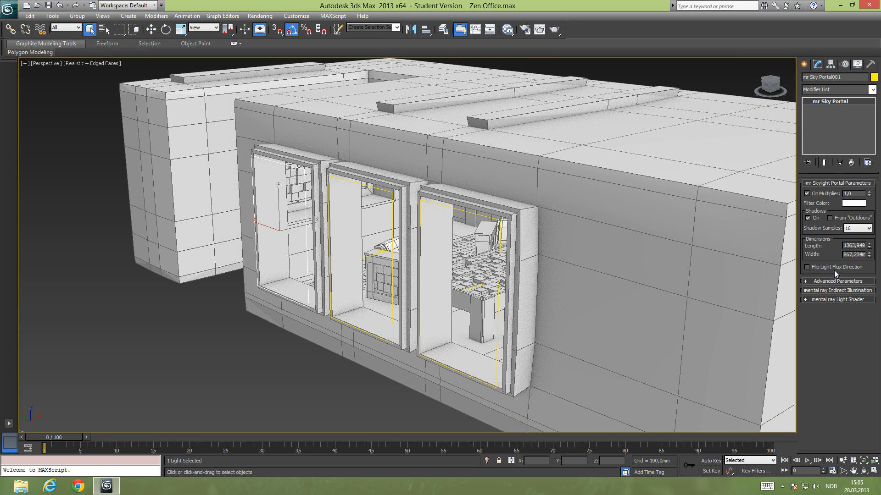
pyautogui.moveTo(868, 243)
pyautogui.mouseDown()
pyautogui.moveTo(869, 228)
pyautogui.moveTo(860, 244)
pyautogui.mouseUp()
pyautogui.click(350, 365)
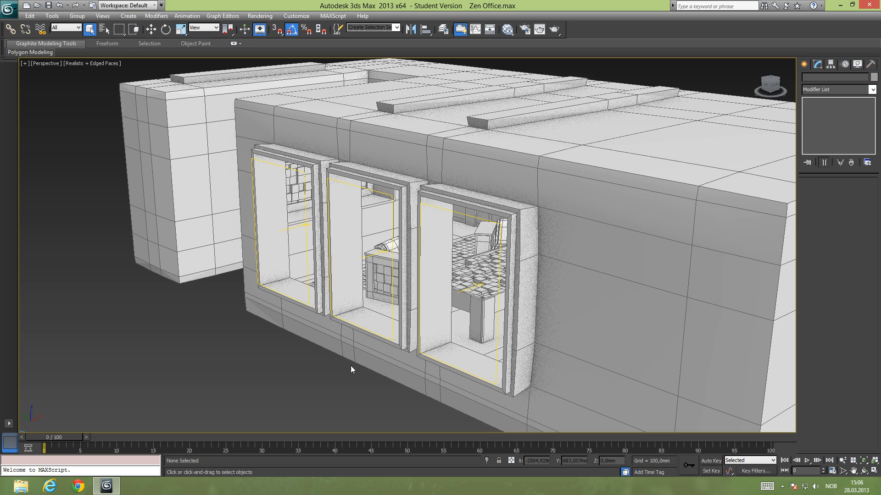
# - Restore the four-viewport layout, maximize the camera view, and save the scene
pyautogui.keyDown('alt'); pyautogui.moveTo(350, 365); pyautogui.dragTo(410, 324, button='middle'); pyautogui.keyUp('alt')
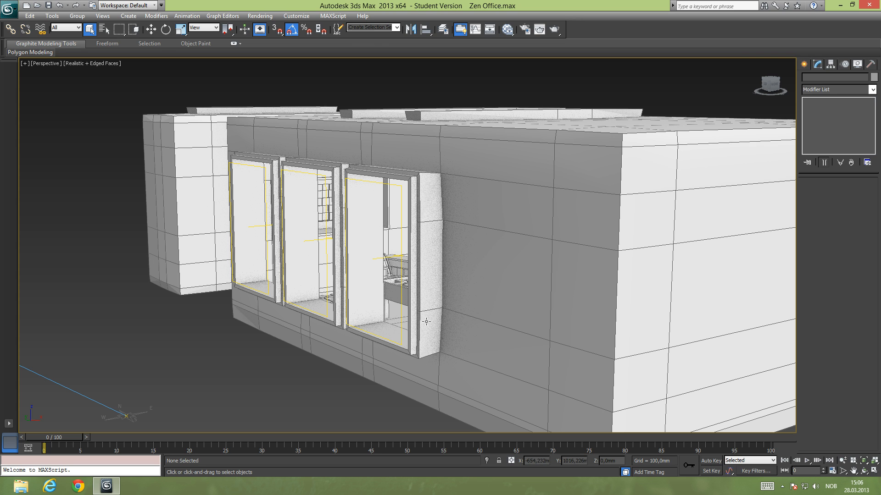
pyautogui.keyDown('alt'); pyautogui.moveTo(463, 288); pyautogui.dragTo(454, 289, button='middle'); pyautogui.keyUp('alt')
pyautogui.hotkey('alt', 'w')
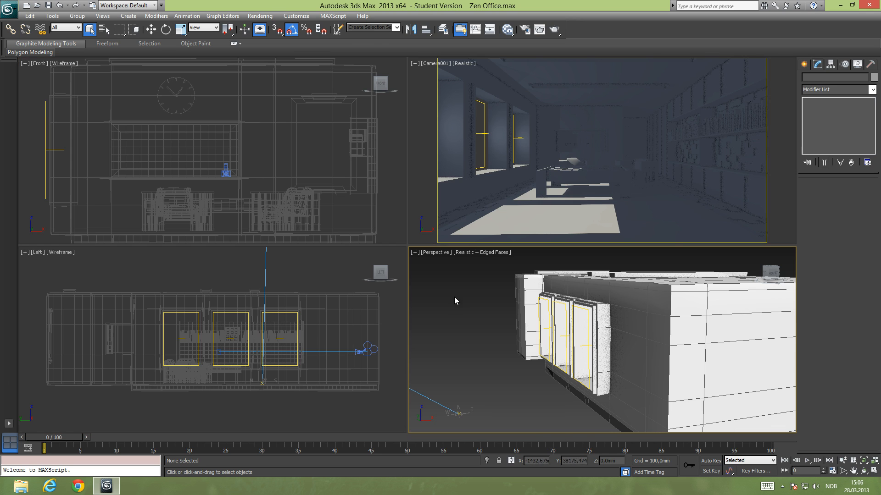
pyautogui.press('super')
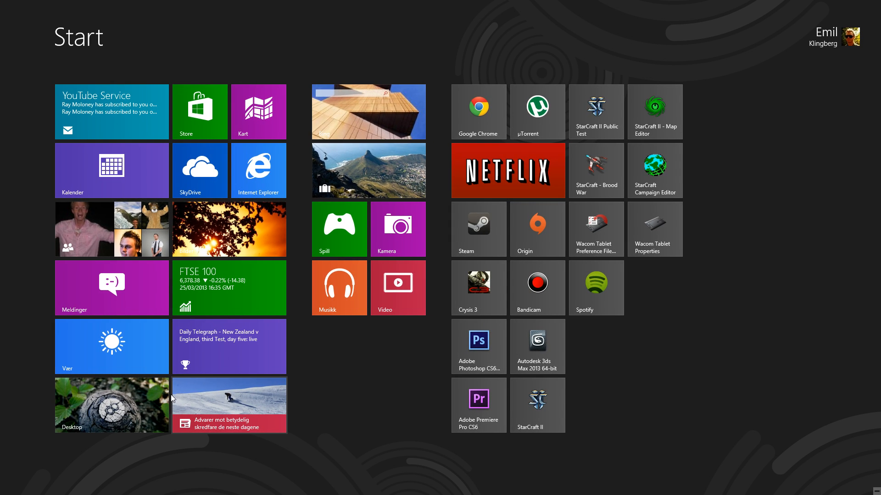
pyautogui.click(120, 406)
pyautogui.keyDown('alt'); pyautogui.moveTo(493, 323); pyautogui.dragTo(481, 344, button='middle'); pyautogui.keyUp('alt')
pyautogui.keyDown('alt'); pyautogui.moveTo(584, 350); pyautogui.dragTo(478, 324, button='middle'); pyautogui.keyUp('alt')
pyautogui.scroll(-2, 512, 339)
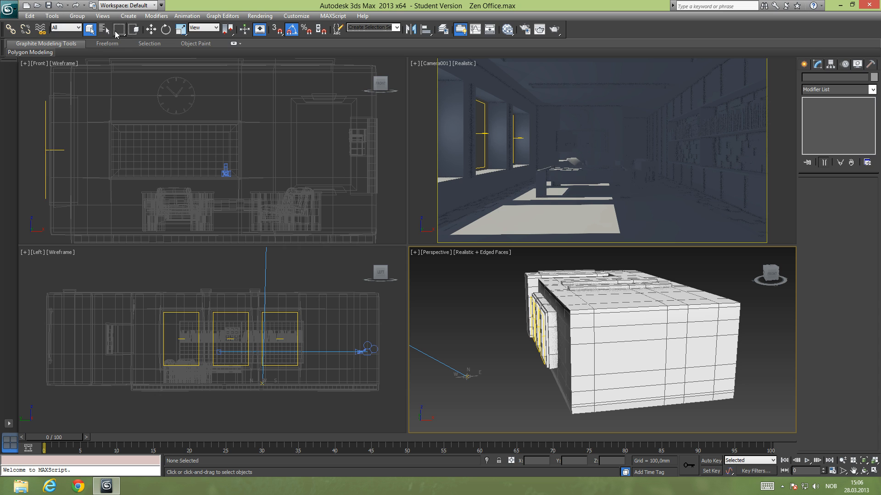
pyautogui.keyDown('alt'); pyautogui.moveTo(521, 344); pyautogui.dragTo(564, 335, button='middle'); pyautogui.keyUp('alt')
pyautogui.click(519, 195)
pyautogui.hotkey('alt', 'w')
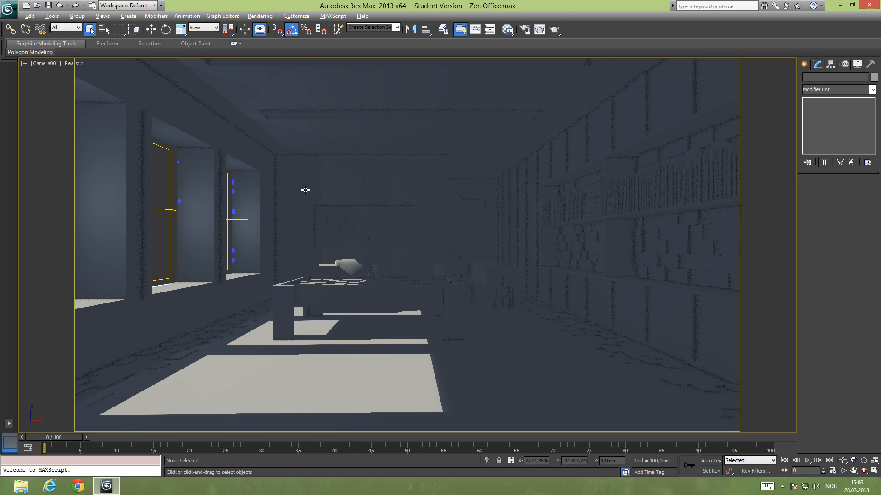
pyautogui.hotkey('ctrl', 's')
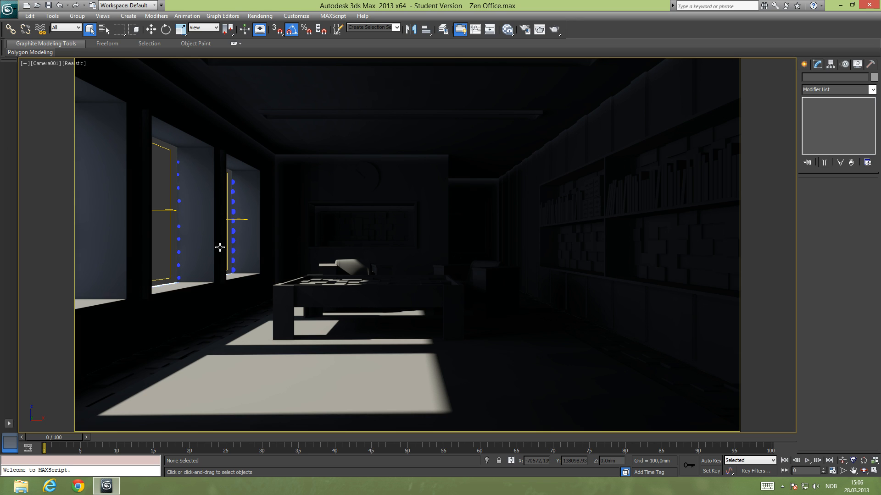
# - Open the render setup's indirect illumination settings and render the camera view with Final Gather at Draft precision
pyautogui.press('alt')
pyautogui.press('F10')
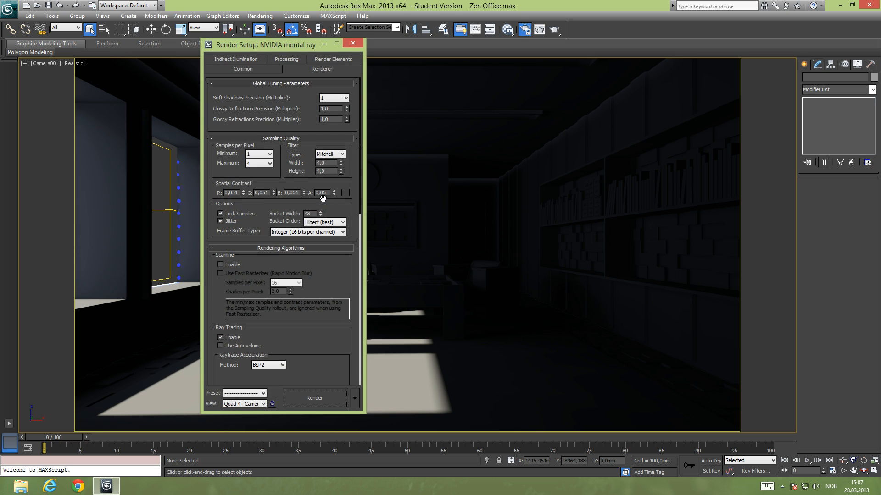
pyautogui.click(239, 59)
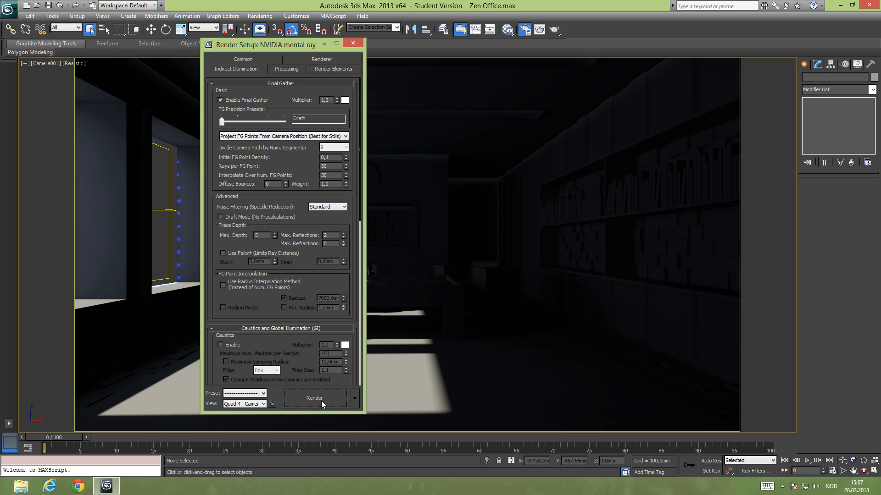
pyautogui.click(320, 400)
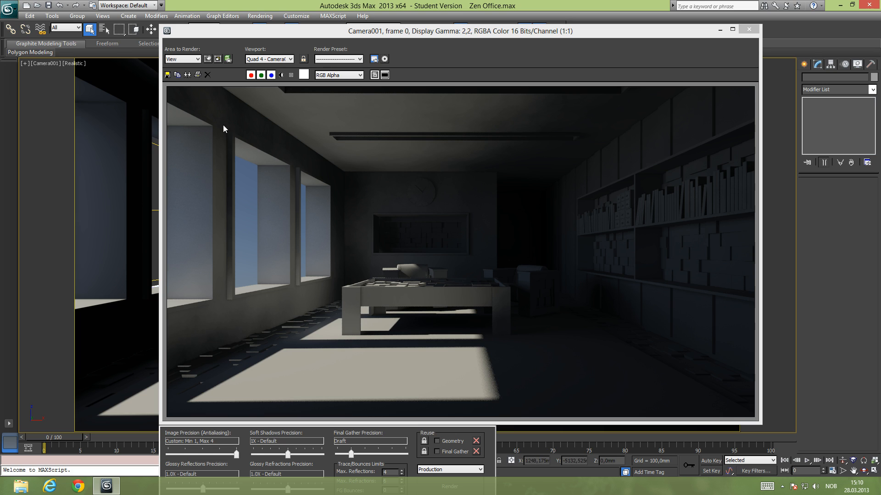
# - Examine the rendered window frames, ceiling and dark back wall up close, and close the rendered frame
pyautogui.click(250, 137)
pyautogui.scroll(2, 243, 136)
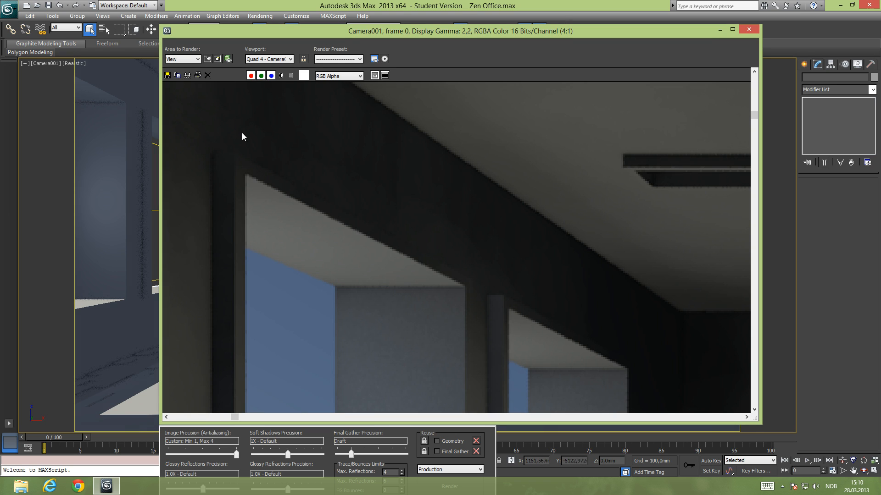
pyautogui.scroll(-1, 447, 225)
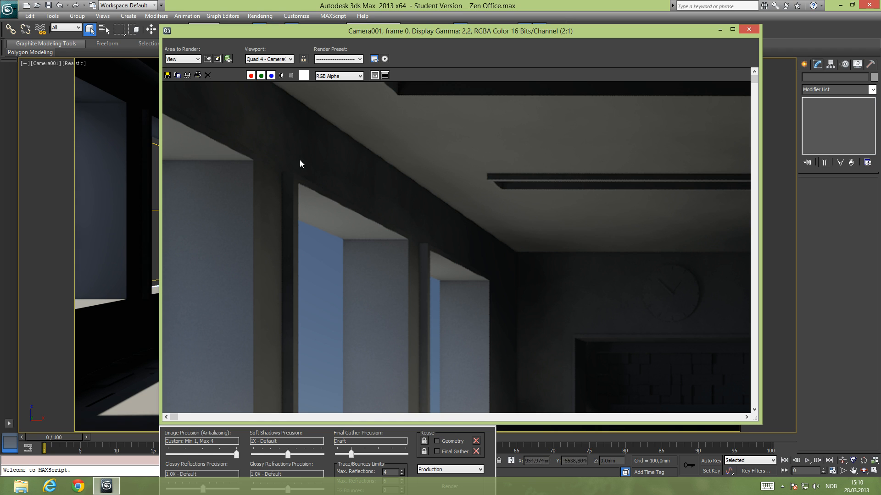
pyautogui.scroll(-1, 406, 255)
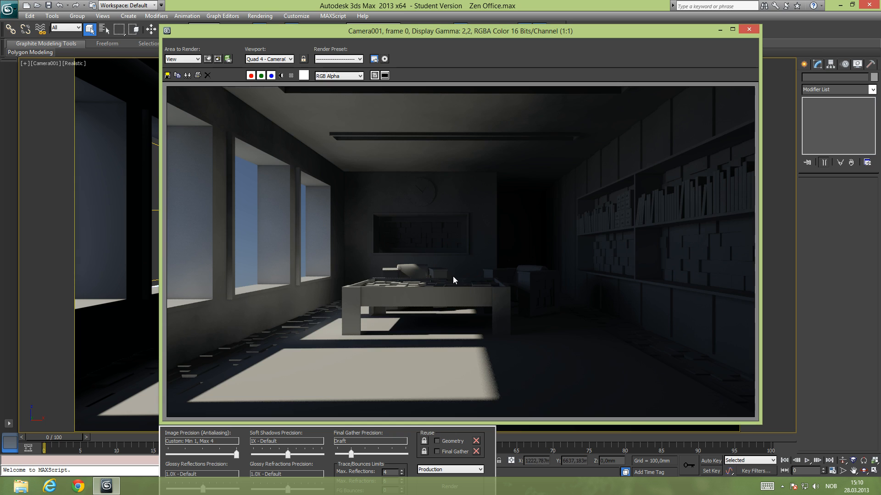
pyautogui.scroll(2, 490, 190)
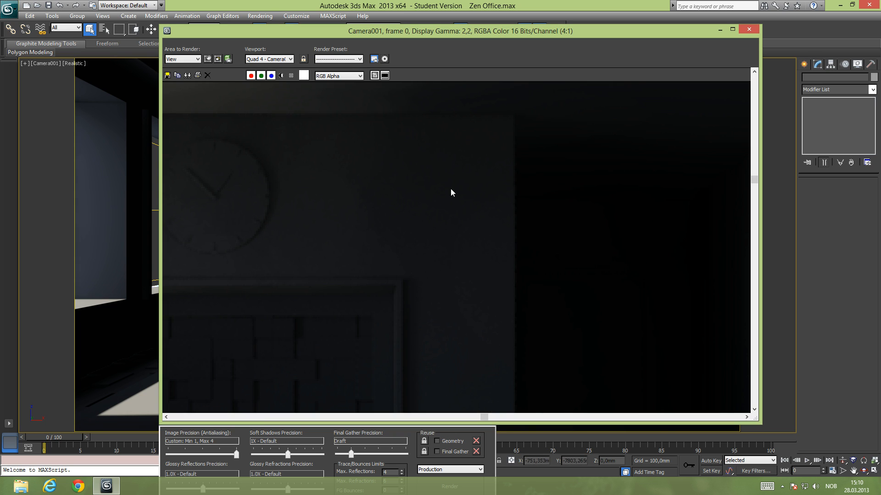
pyautogui.scroll(-1, 322, 202)
pyautogui.scroll(-1, 346, 244)
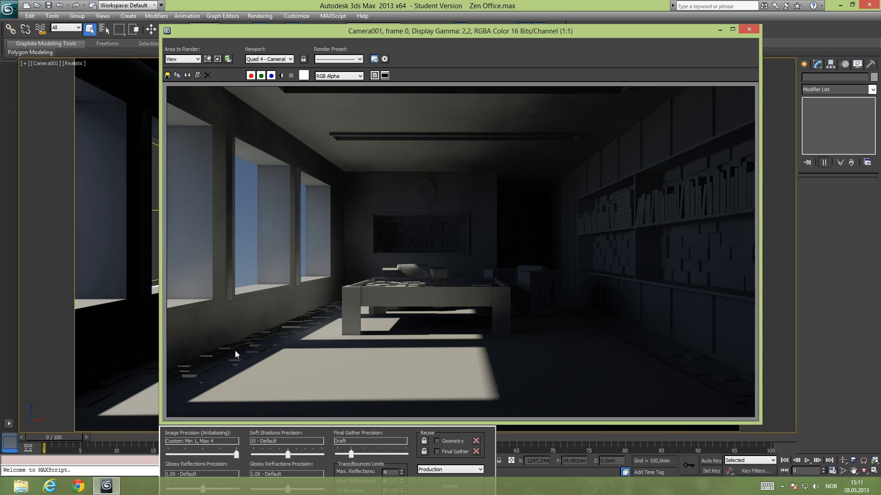
pyautogui.click(748, 30)
# - Enable Global Illumination in the render setup and set its maximum number of photons per sample to 1000
pyautogui.moveTo(262, 46); pyautogui.dragTo(558, 47)
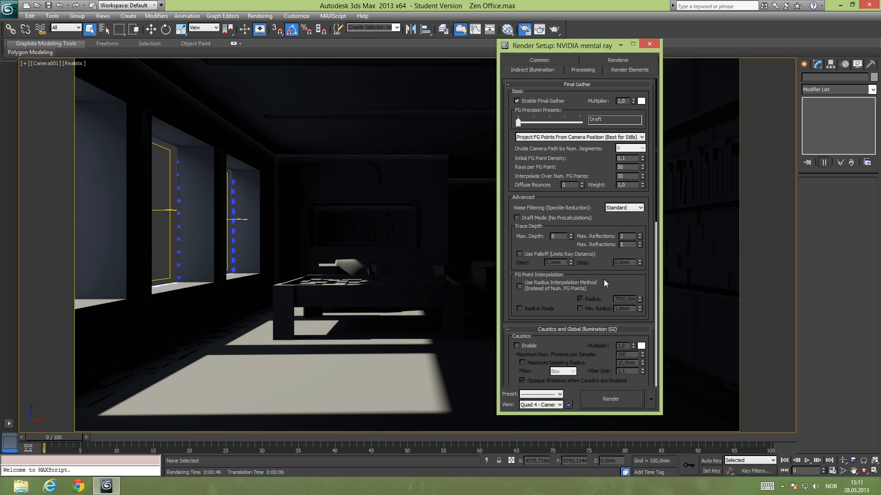
pyautogui.scroll(-3, 604, 275)
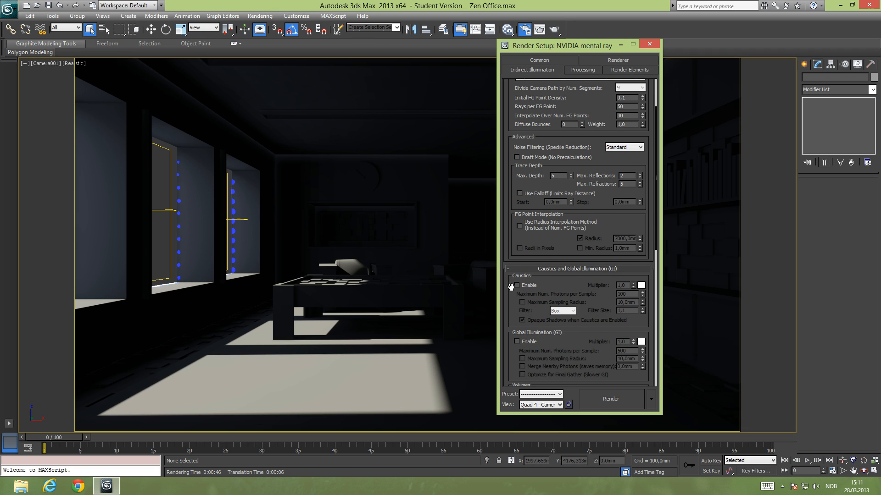
pyautogui.click(516, 342)
pyautogui.scroll(-3, 549, 265)
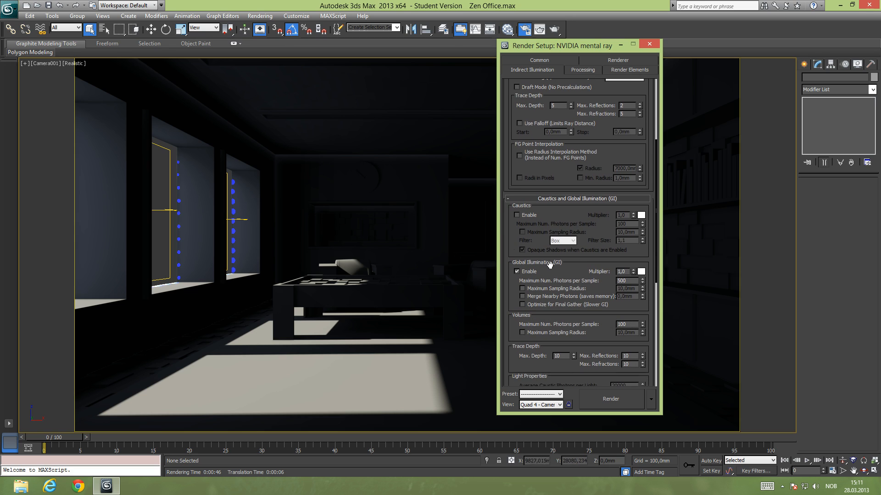
pyautogui.doubleClick(626, 281)
pyautogui.write('1000')
pyautogui.press('Return')
pyautogui.click(515, 286)
pyautogui.moveTo(513, 284); pyautogui.dragTo(514, 261)
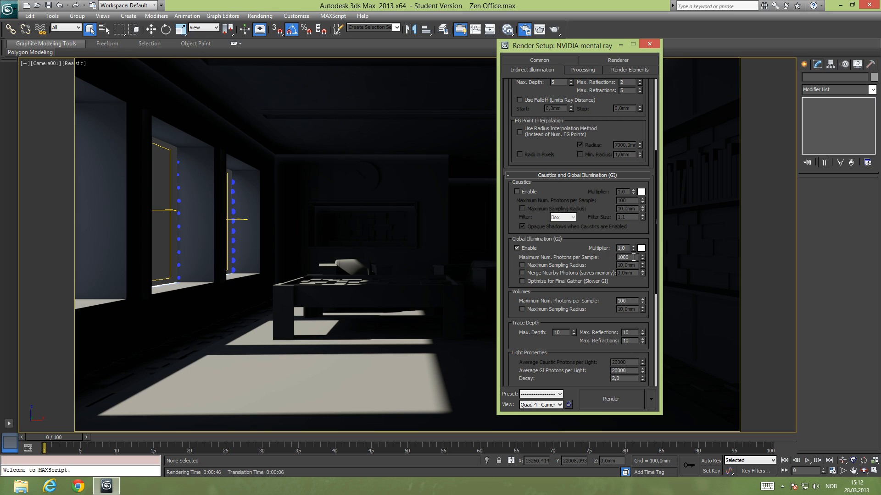
pyautogui.moveTo(627, 258); pyautogui.dragTo(612, 258)
pyautogui.click(645, 287)
pyautogui.doubleClick(630, 258)
pyautogui.click(630, 258)
pyautogui.scroll(-1, 511, 274)
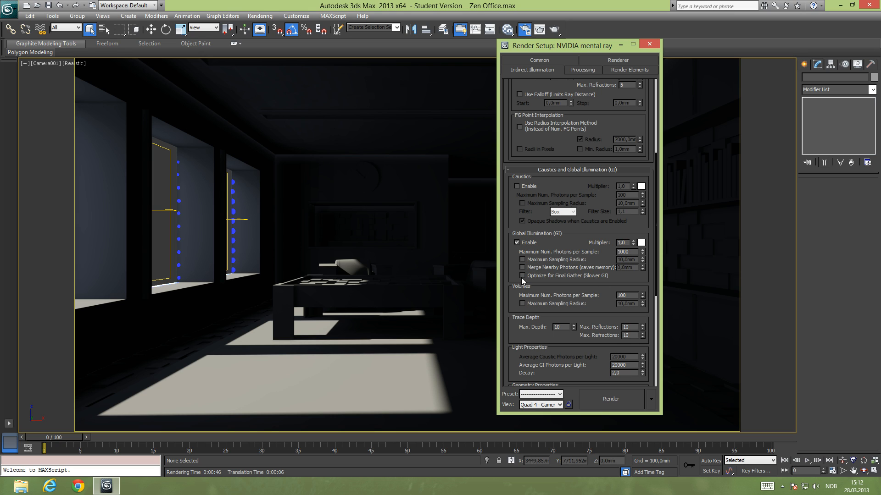
# - Render the camera view with Global Illumination enabled, examine the resulting interior lighting, and close the rendered frame
pyautogui.moveTo(509, 289); pyautogui.dragTo(523, 278)
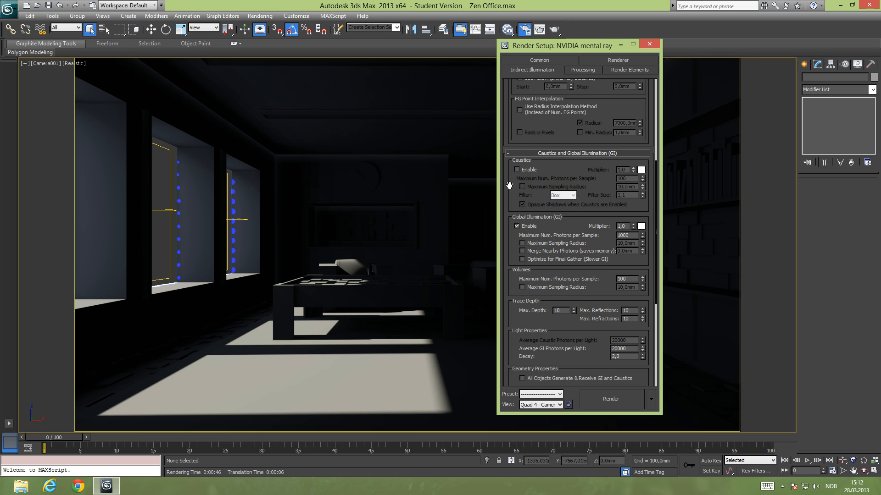
pyautogui.moveTo(509, 188); pyautogui.dragTo(505, 257)
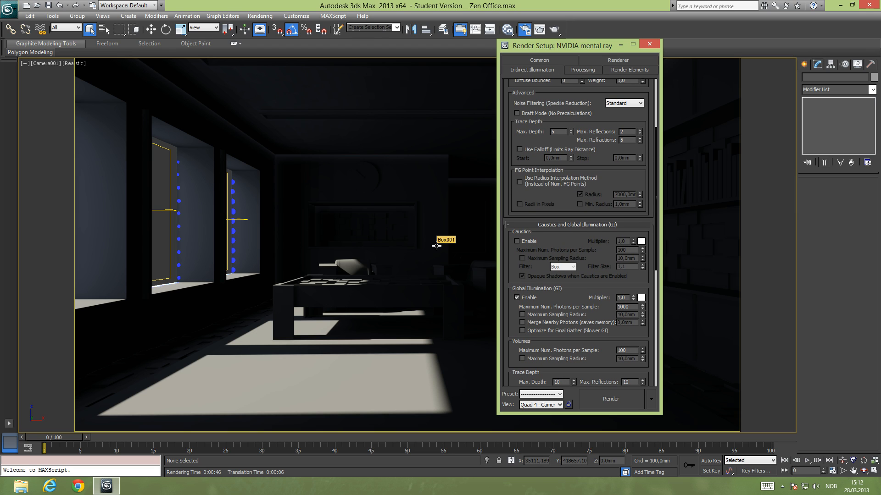
pyautogui.click(609, 400)
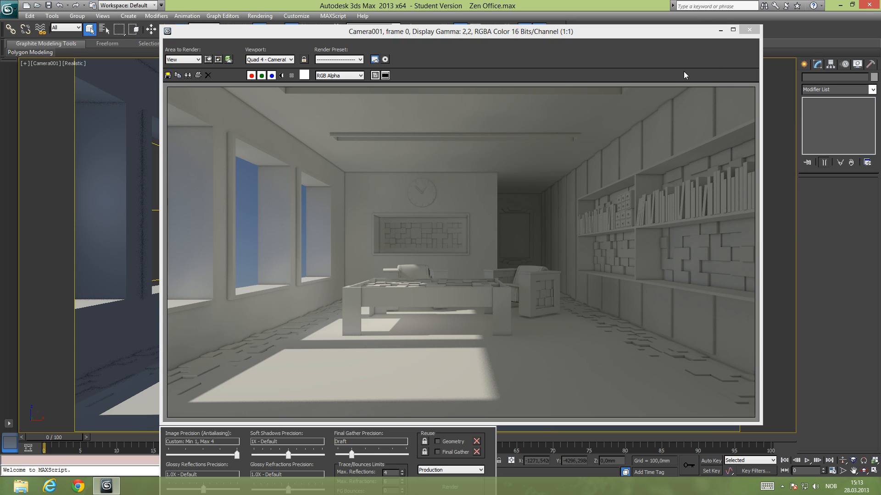
pyautogui.moveTo(429, 33); pyautogui.dragTo(391, 20)
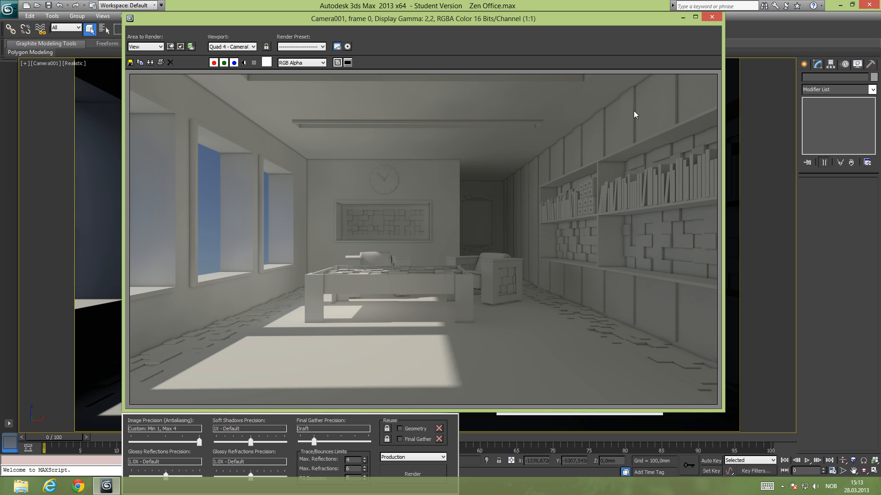
pyautogui.click(712, 17)
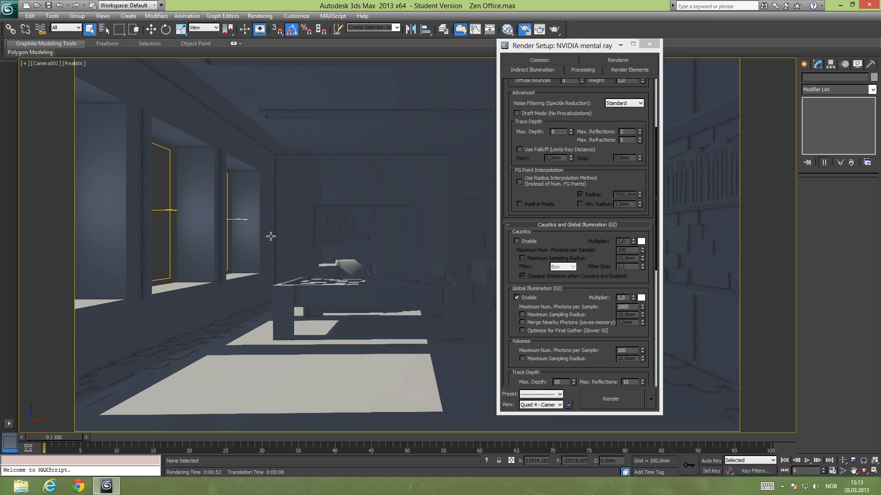
# - Reapply the Physically Based Lighting, Indoor Daylight exposure preset, minimize both settings windows, and restore the four-viewport layout
pyautogui.press('8')
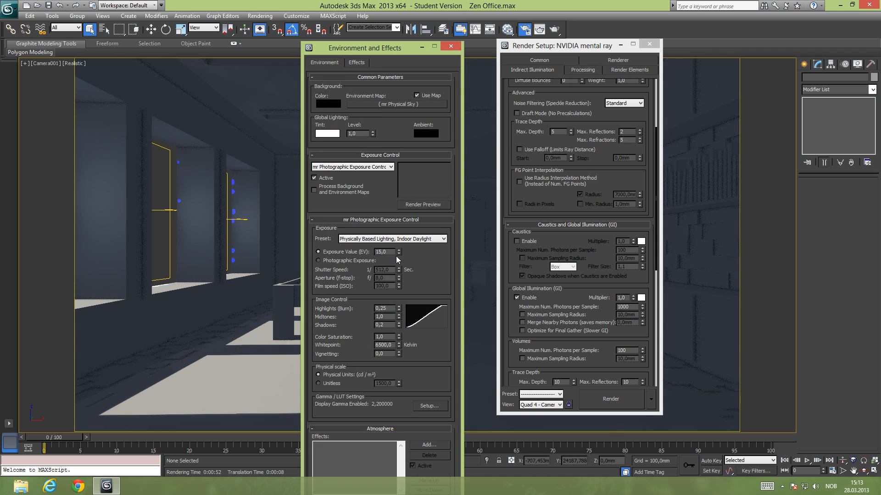
pyautogui.click(405, 240)
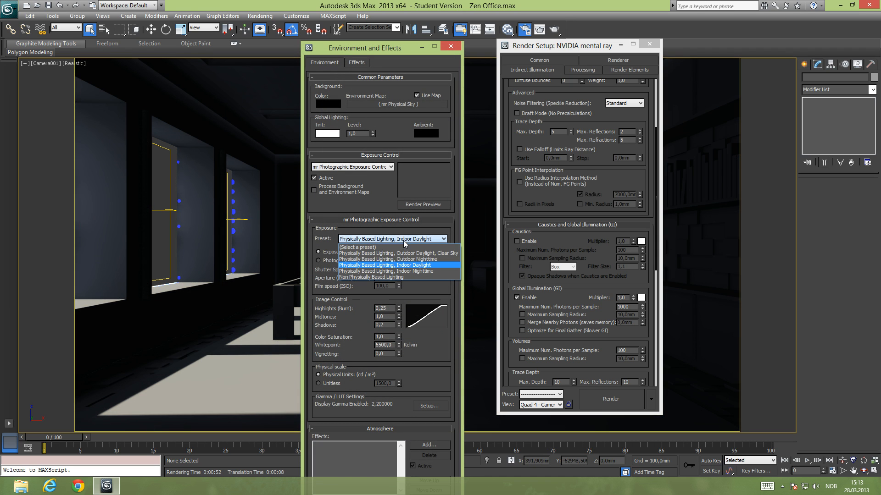
pyautogui.click(406, 270)
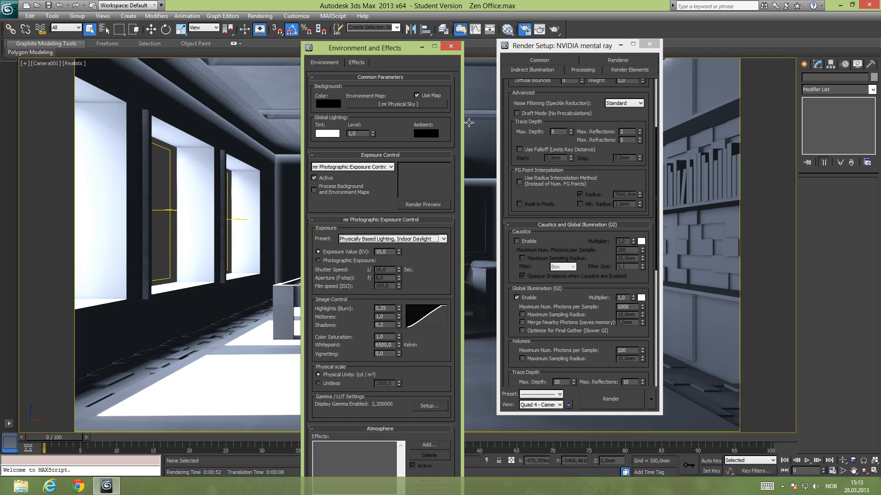
pyautogui.click(422, 47)
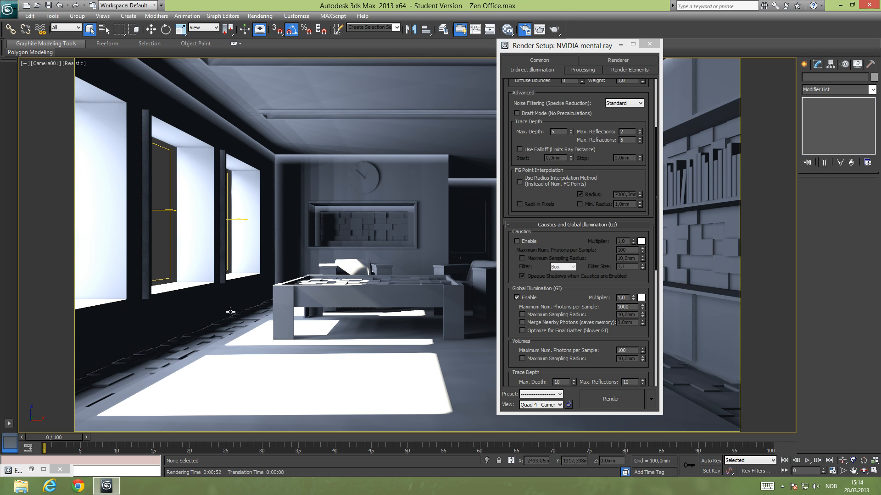
pyautogui.hotkey('alt', 'w')
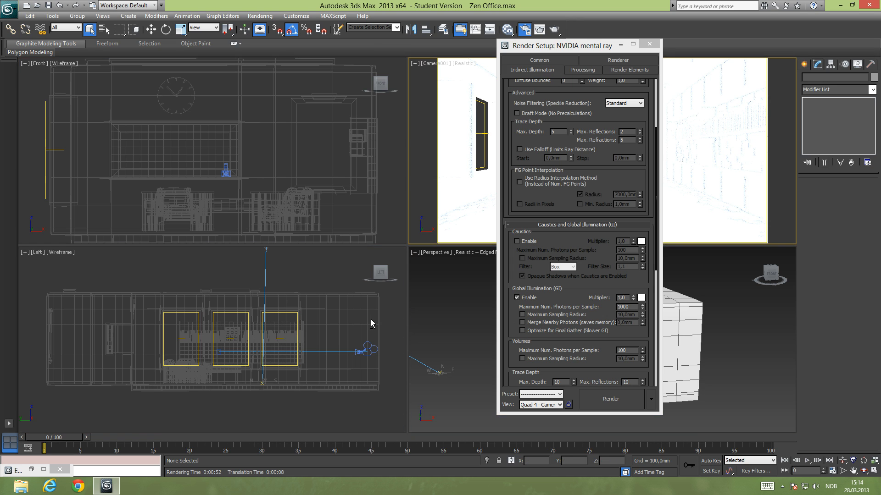
pyautogui.click(633, 43)
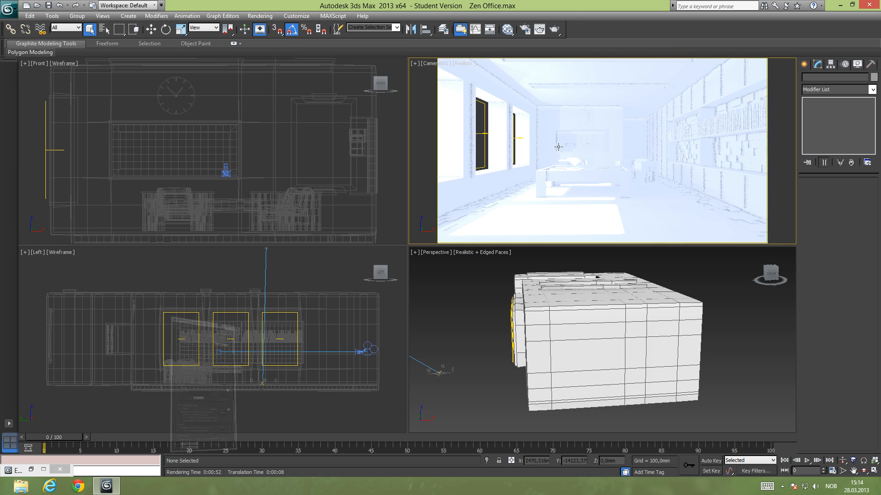
pyautogui.click(309, 276)
pyautogui.hotkey('alt', 'w')
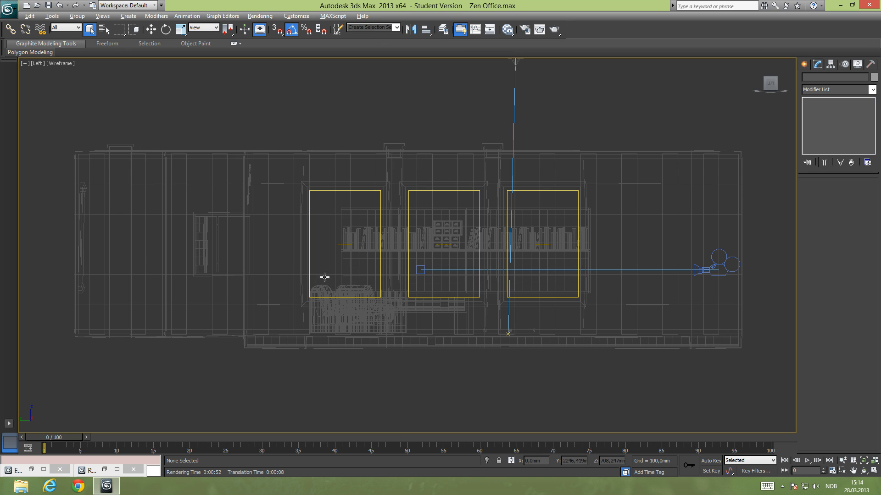
pyautogui.keyDown('alt'); pyautogui.moveTo(493, 253); pyautogui.dragTo(456, 261, button='middle'); pyautogui.keyUp('alt')
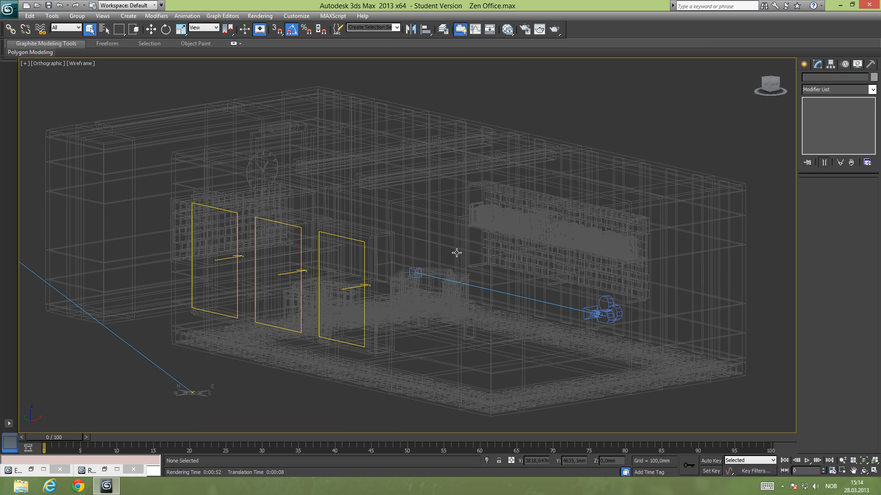
pyautogui.press('l')
pyautogui.hotkey('alt', 'w')
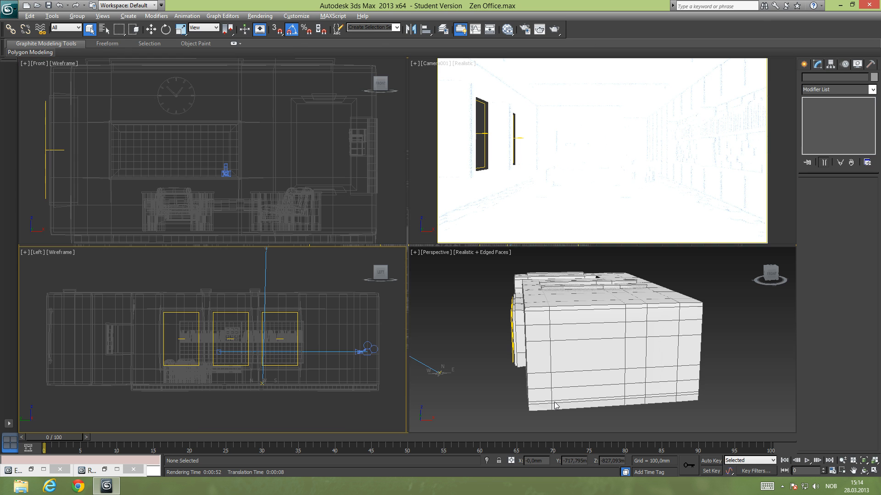
# - Maximize the perspective view, set the daylight system's mr Sky multiplier to 0.2, and clear the selection
pyautogui.click(473, 364)
pyautogui.hotkey('alt', 'w')
pyautogui.moveTo(440, 319)
pyautogui.keyDown('alt'); pyautogui.mouseDown(button='middle')
pyautogui.moveTo(439, 298)
pyautogui.moveTo(509, 273)
pyautogui.moveTo(585, 276)
pyautogui.mouseUp(button='middle'); pyautogui.keyUp('alt')
pyautogui.scroll(-5, 439, 298)
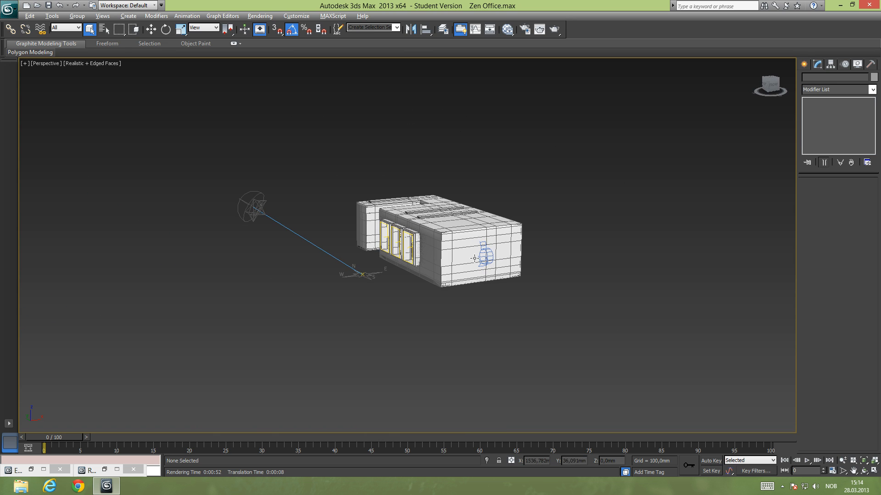
pyautogui.moveTo(406, 229)
pyautogui.mouseDown(button='middle')
pyautogui.moveTo(489, 252)
pyautogui.moveTo(462, 259)
pyautogui.mouseUp(button='middle')
pyautogui.scroll(2, 463, 258)
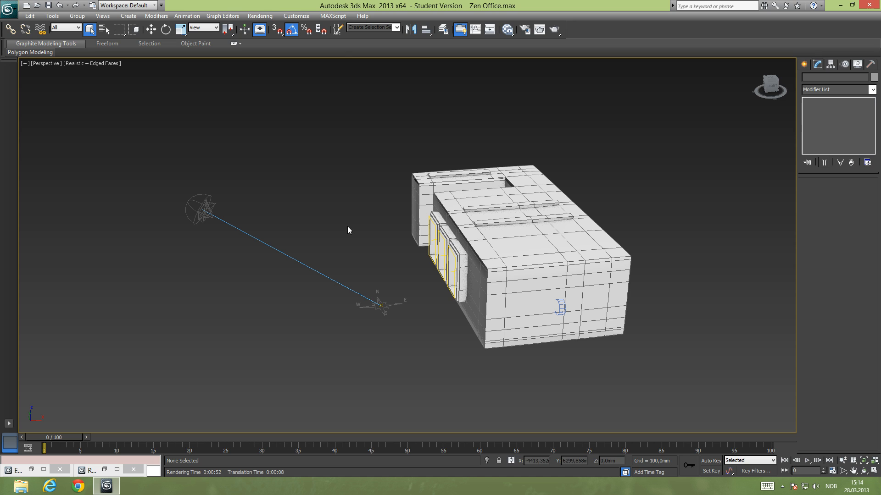
pyautogui.click(203, 209)
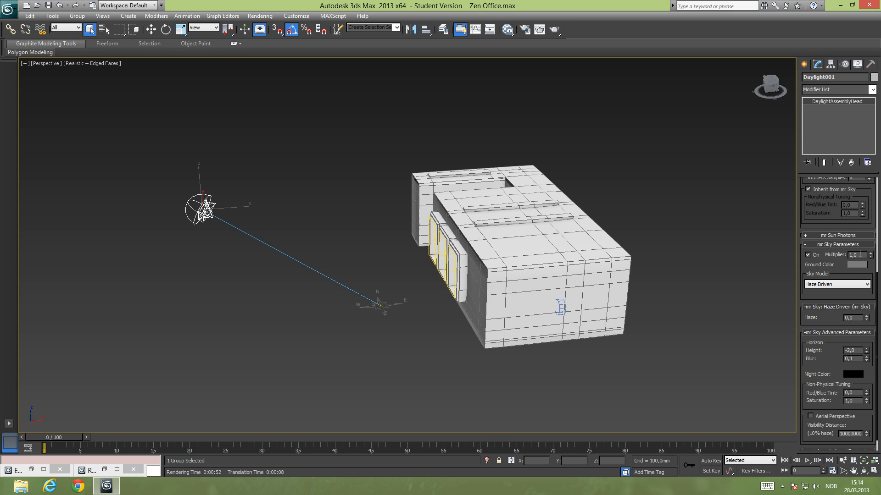
pyautogui.moveTo(859, 253); pyautogui.dragTo(816, 256)
pyautogui.click(669, 265)
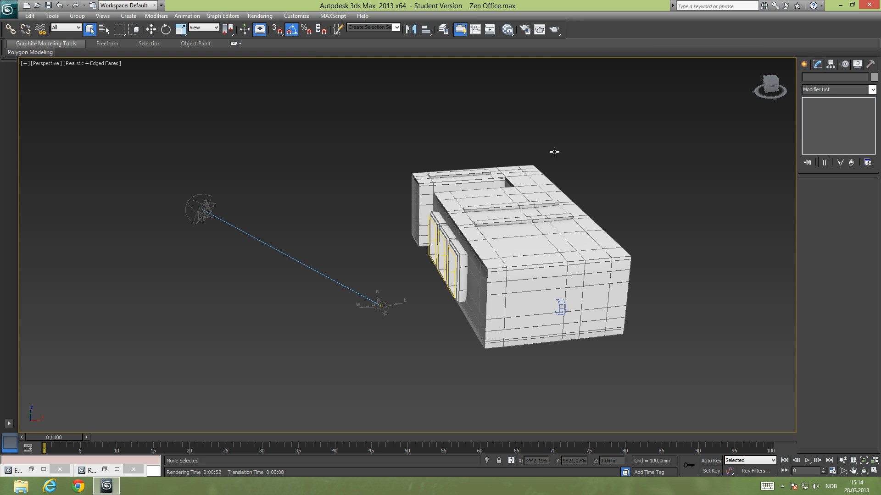
# - Review the last rendered frame, close it, and set the daylight system's mr Sky multiplier to 0.3
pyautogui.click(540, 29)
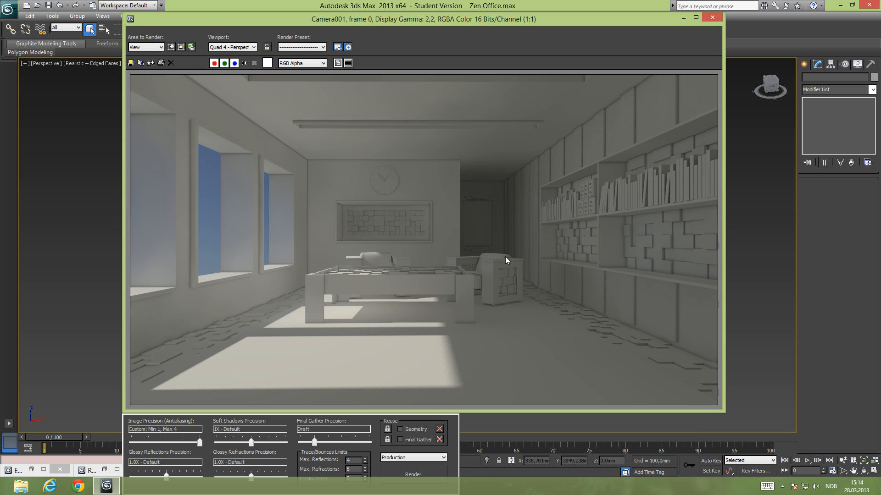
pyautogui.click(711, 18)
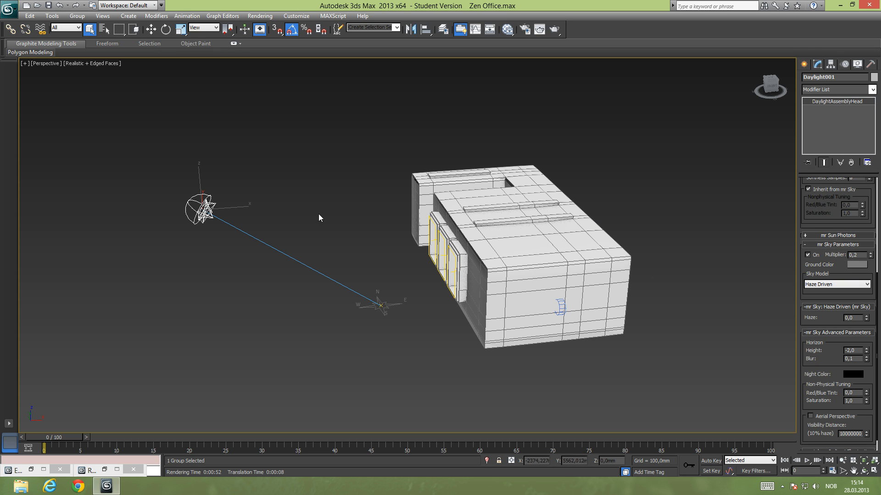
pyautogui.moveTo(163, 179); pyautogui.dragTo(287, 262)
pyautogui.doubleClick(856, 254)
pyautogui.write('03')
pyautogui.click(743, 253)
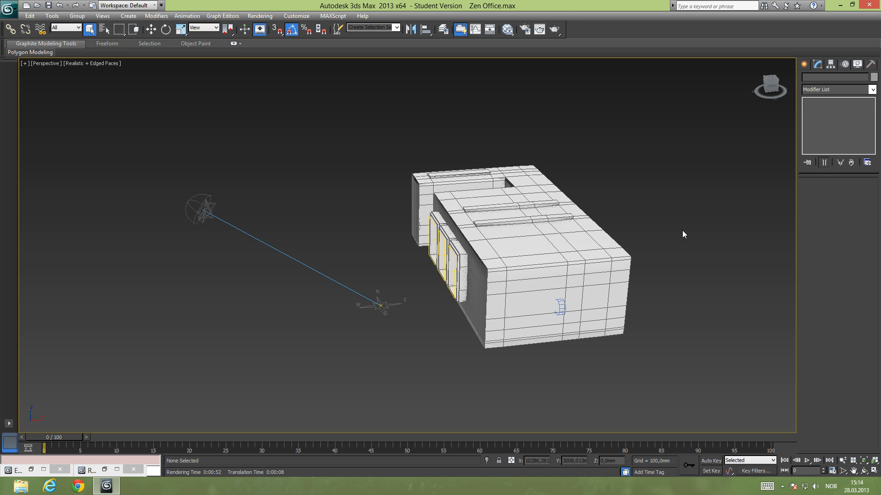
# - Set the daylight system's mr Sun multiplier to 0.2, restore the four-viewport layout, and activate the camera view
pyautogui.click(203, 210)
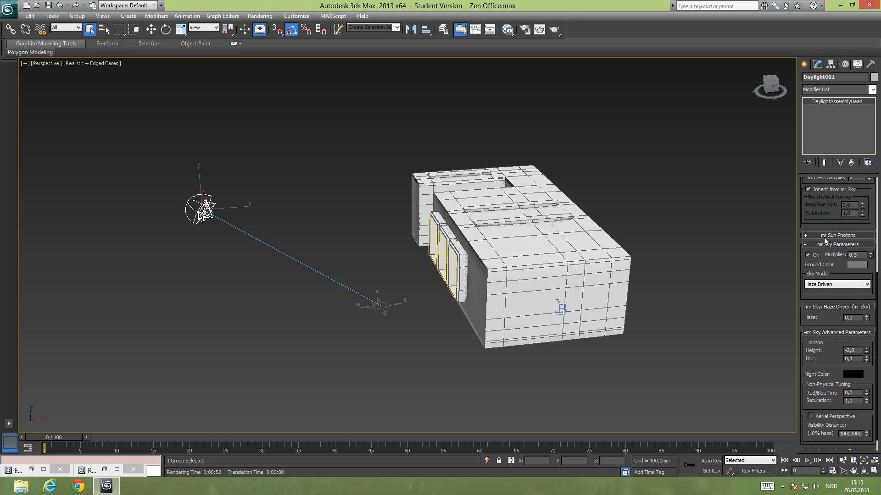
pyautogui.moveTo(855, 192); pyautogui.dragTo(862, 357)
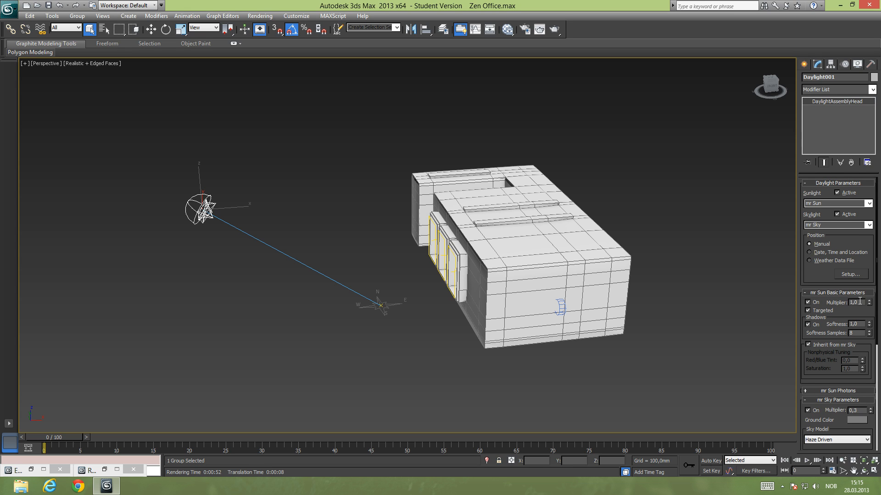
pyautogui.doubleClick(860, 301)
pyautogui.write('0,2')
pyautogui.press('Return')
pyautogui.click(669, 211)
pyautogui.hotkey('alt', 'w')
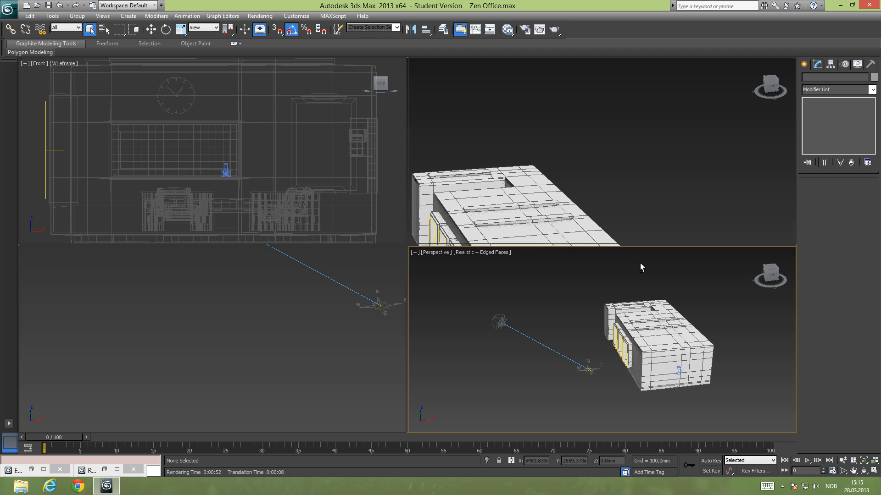
pyautogui.middleClick(570, 203)
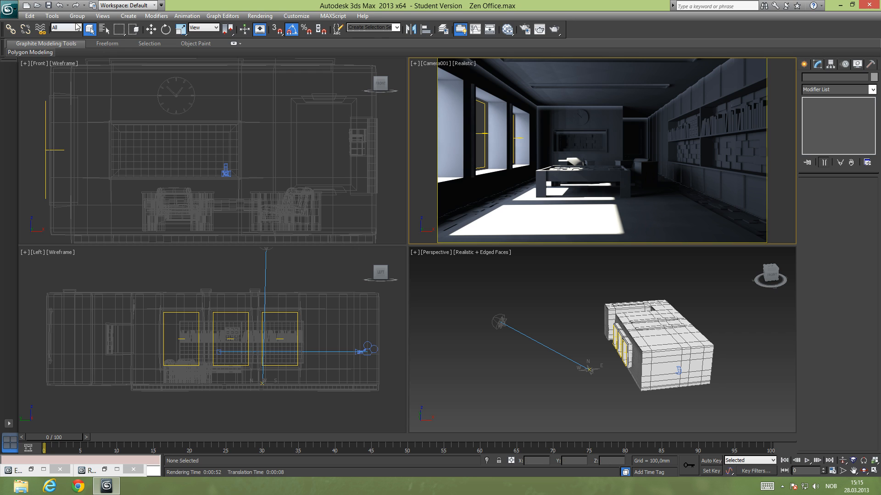
# - Disable automatic energy and photon calculation for the daylight system, turn on the manual indirect illumination settings, and change the GI photon count
pyautogui.moveTo(458, 298); pyautogui.dragTo(509, 332)
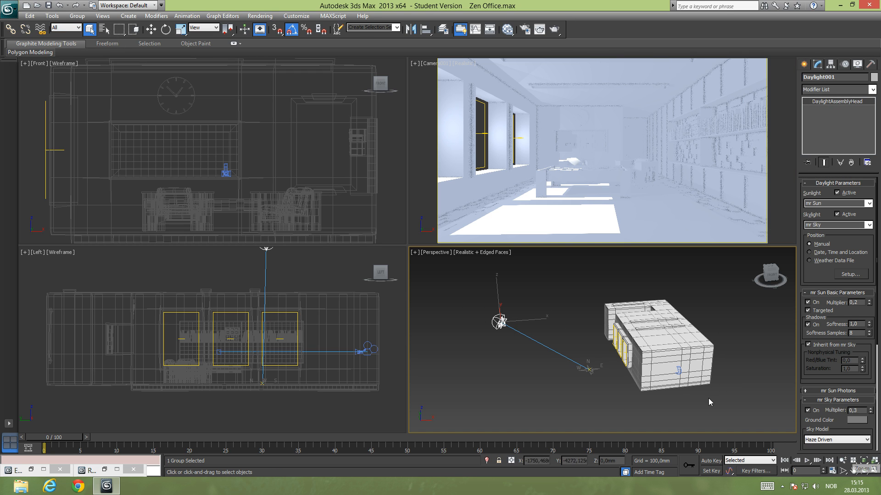
pyautogui.scroll(-5, 839, 278)
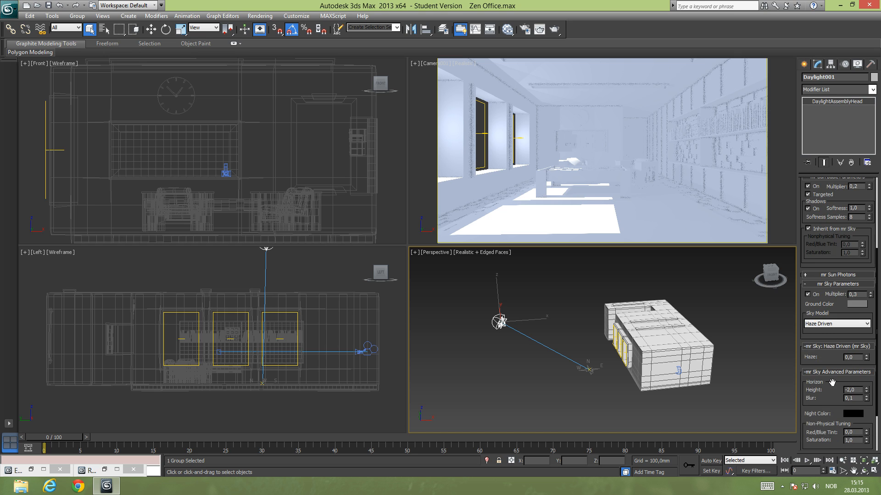
pyautogui.scroll(-3, 829, 373)
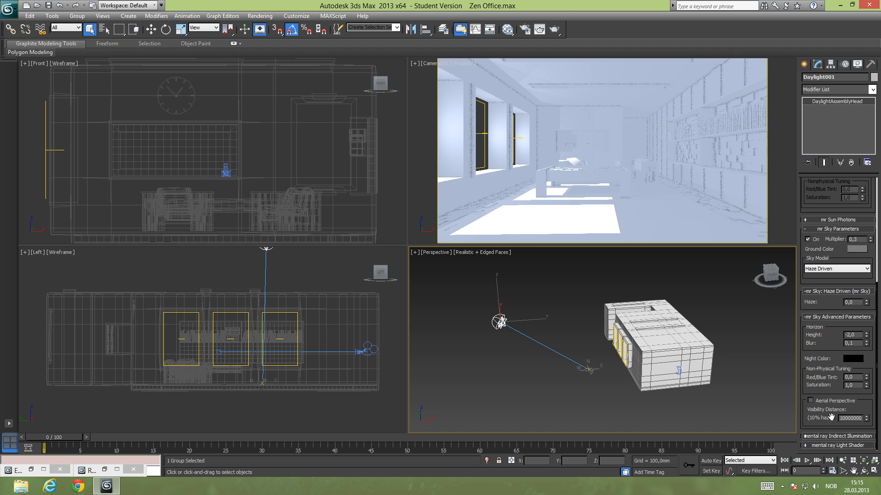
pyautogui.click(806, 436)
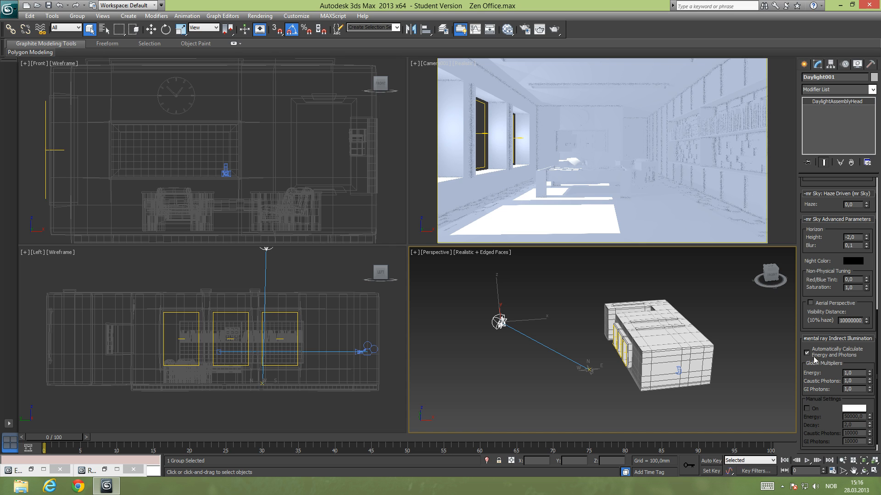
pyautogui.click(806, 352)
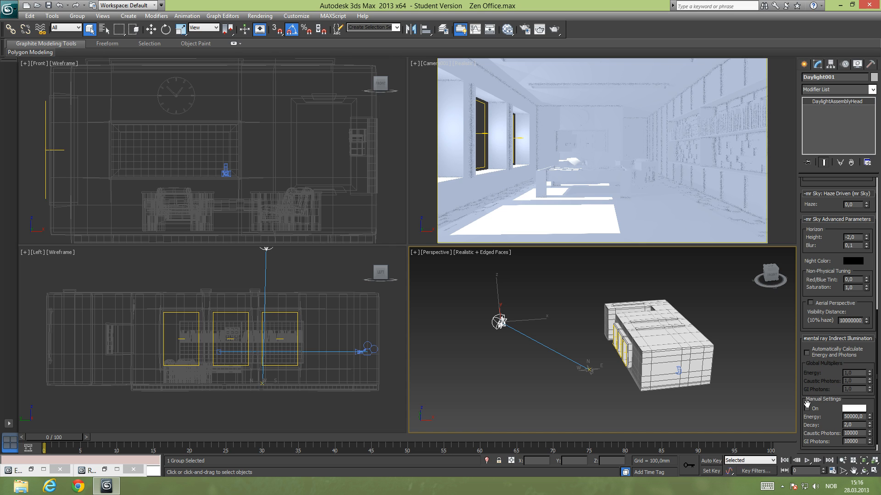
pyautogui.click(806, 352)
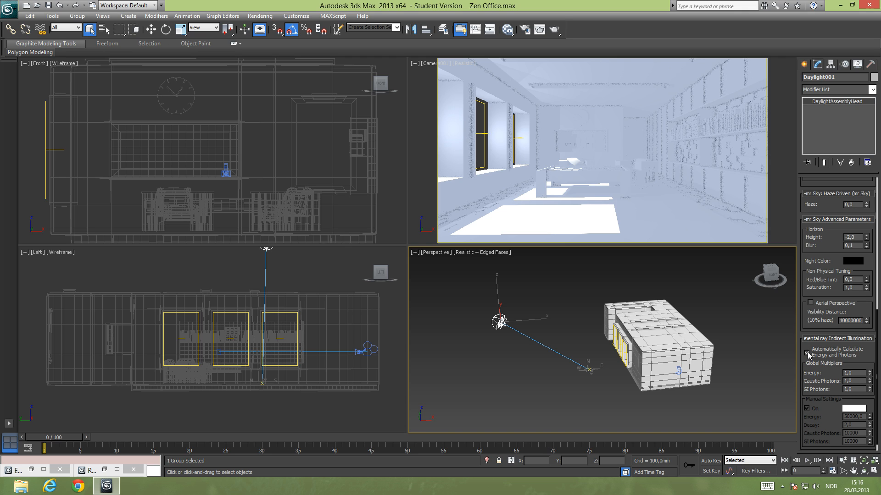
pyautogui.click(807, 352)
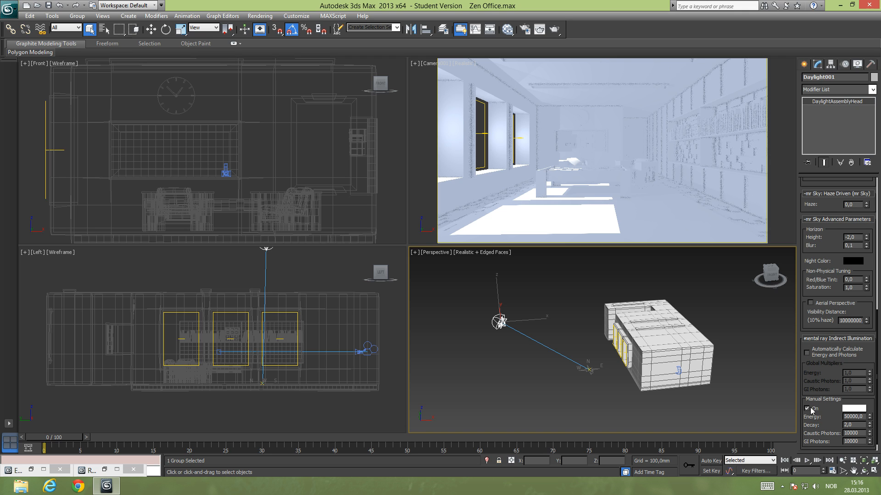
pyautogui.click(807, 408)
pyautogui.doubleClick(854, 442)
pyautogui.write('2')
pyautogui.click(615, 341)
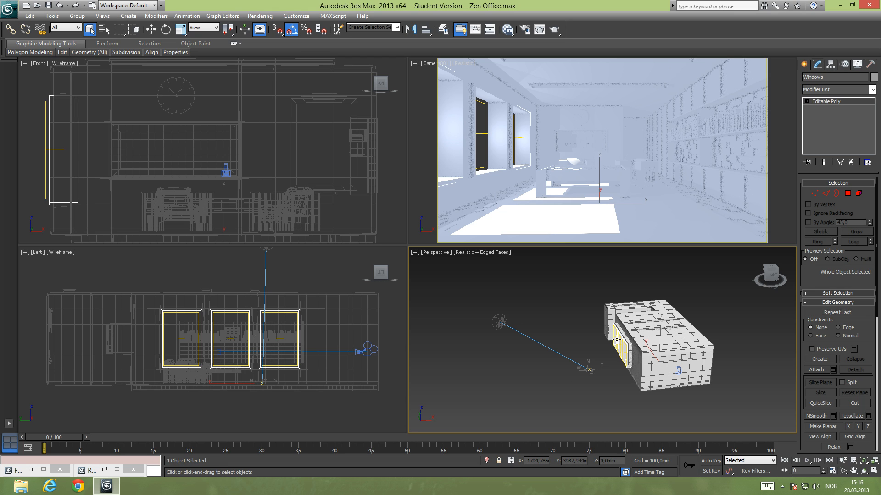
pyautogui.scroll(-5, 810, 340)
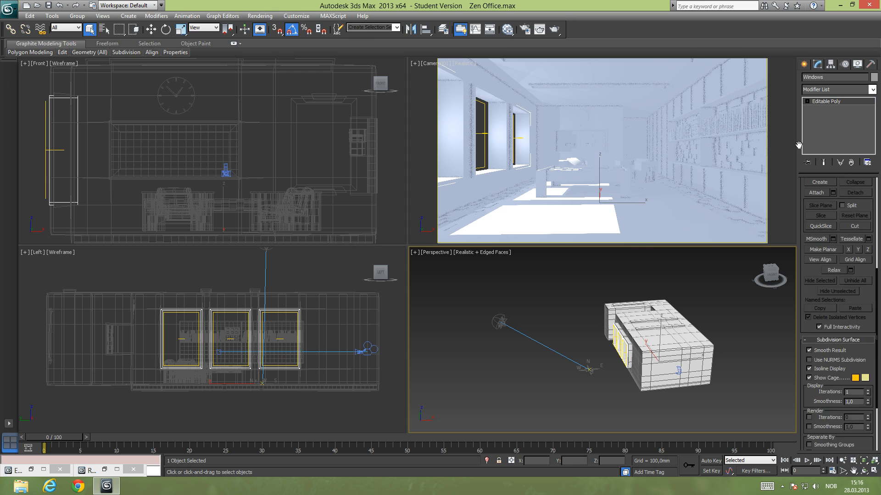
pyautogui.click(756, 350)
pyautogui.scroll(10, 622, 351)
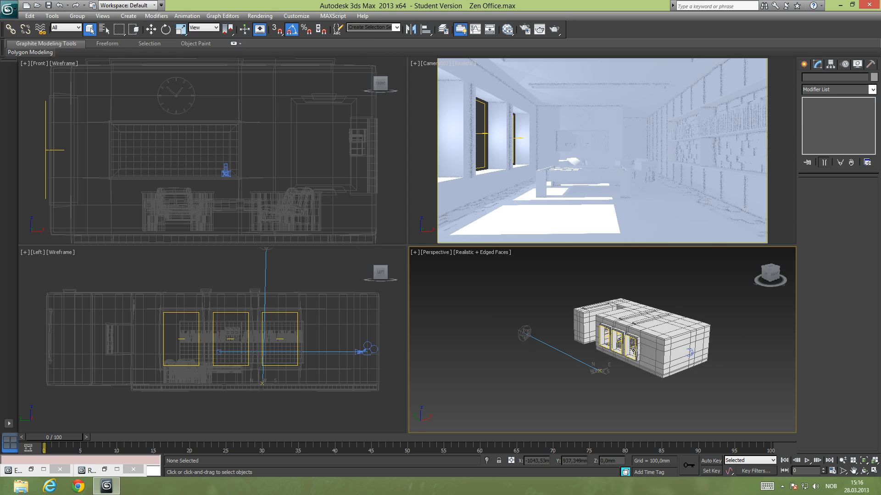
# - For the window's mr Sky Portal, disable automatic energy and photon calculation, turn on the manual settings, and set GI photons to 200000
pyautogui.click(612, 326)
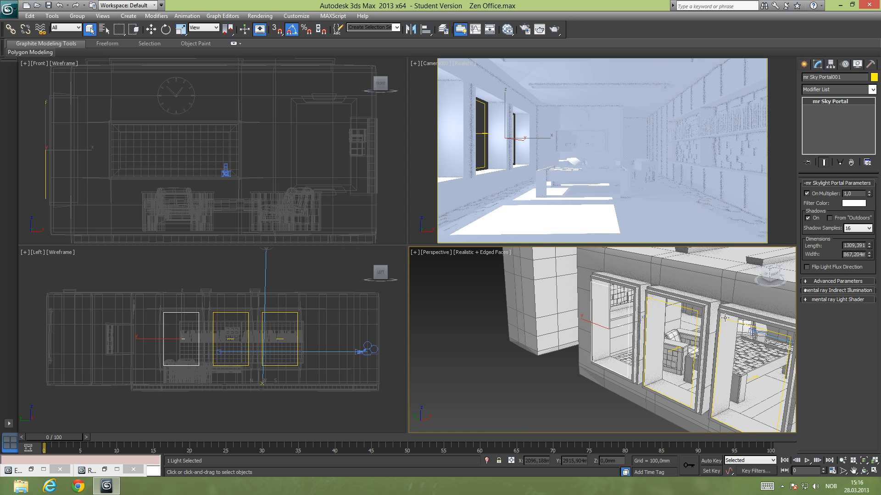
pyautogui.keyDown('alt'); pyautogui.moveTo(623, 329); pyautogui.dragTo(604, 293, button='middle'); pyautogui.keyUp('alt')
pyautogui.scroll(-8, 603, 293)
pyautogui.click(817, 292)
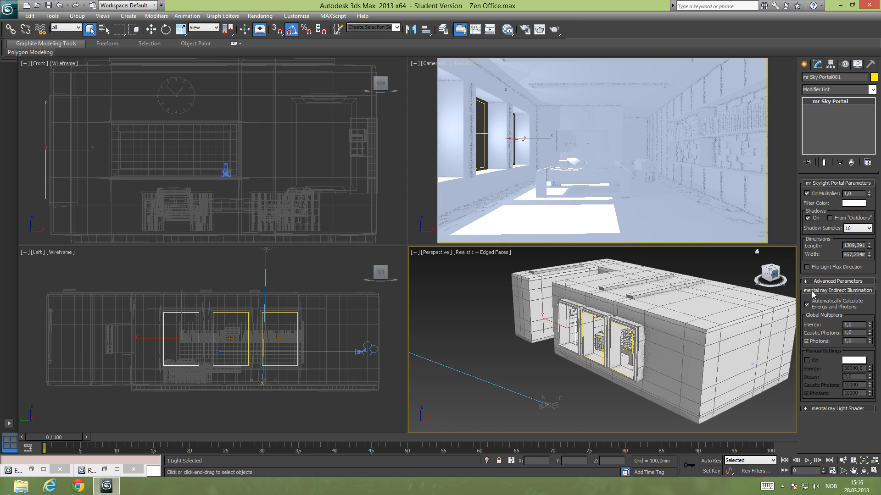
pyautogui.click(807, 304)
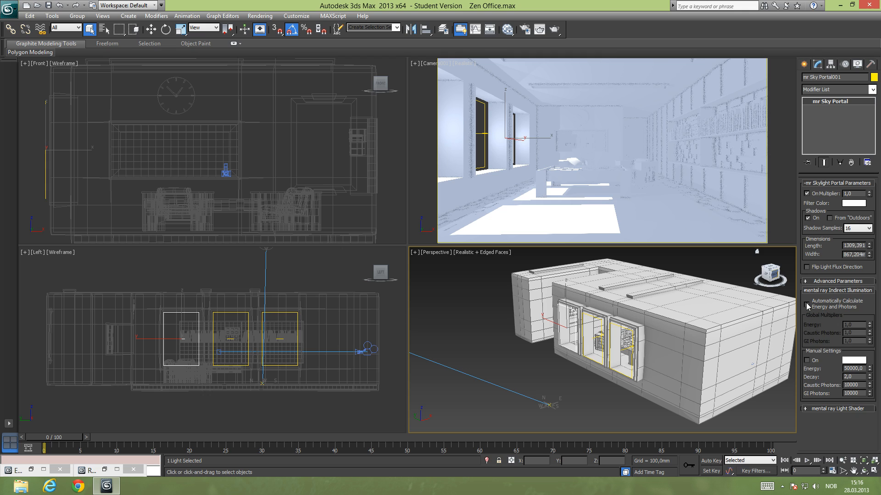
pyautogui.click(806, 361)
pyautogui.doubleClick(858, 393)
pyautogui.write('2')
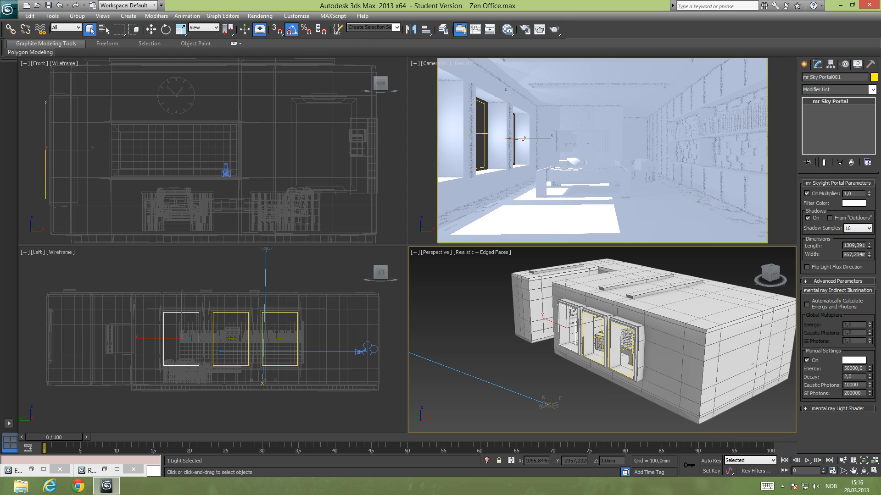
pyautogui.click(539, 366)
# - Examine the daylight system's placement and its mr Sun and mr Sky parameters, and clear the selection
pyautogui.keyDown('alt'); pyautogui.moveTo(558, 354); pyautogui.dragTo(548, 321, button='middle'); pyautogui.keyUp('alt')
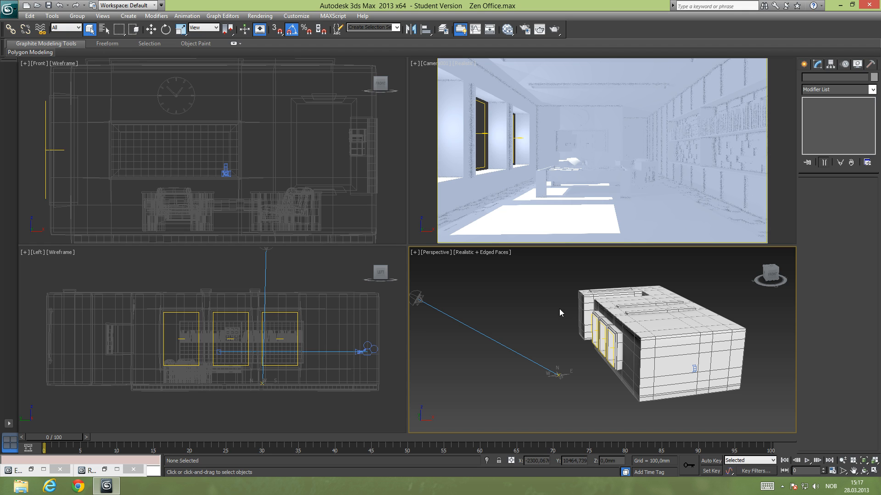
pyautogui.hotkey('alt', 'w')
pyautogui.scroll(2, 446, 301)
pyautogui.keyDown('alt'); pyautogui.moveTo(446, 301); pyautogui.dragTo(403, 308, button='middle'); pyautogui.keyUp('alt')
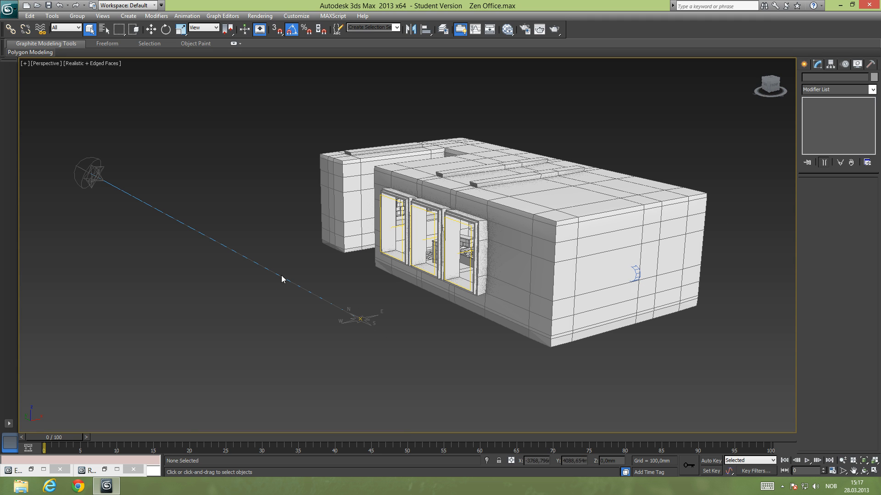
pyautogui.hotkey('alt', 'w')
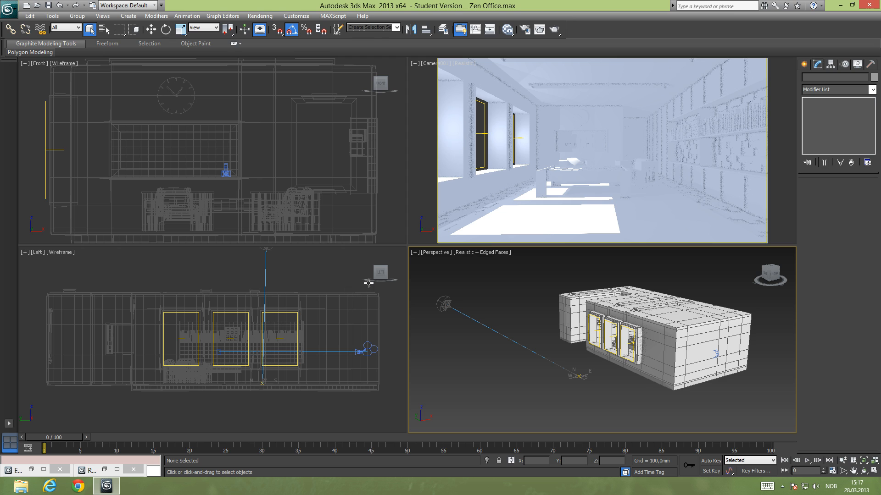
pyautogui.click(443, 305)
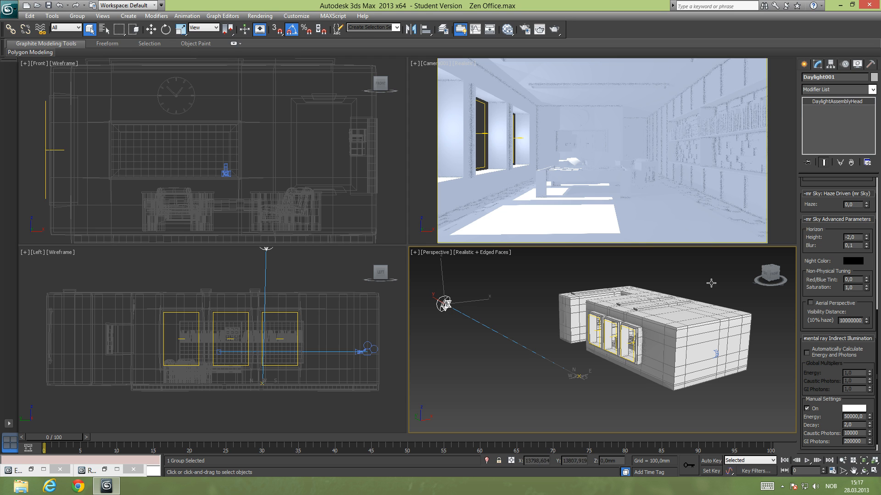
pyautogui.scroll(5, 837, 259)
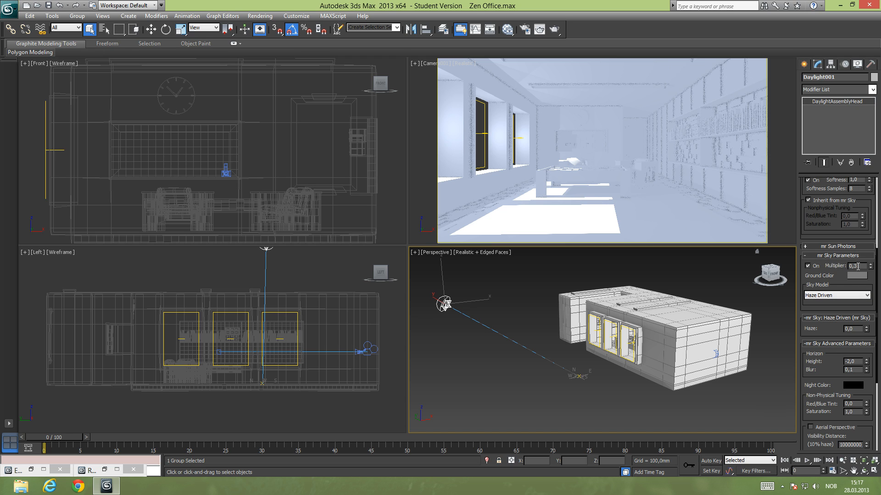
pyautogui.moveTo(827, 232); pyautogui.dragTo(830, 326)
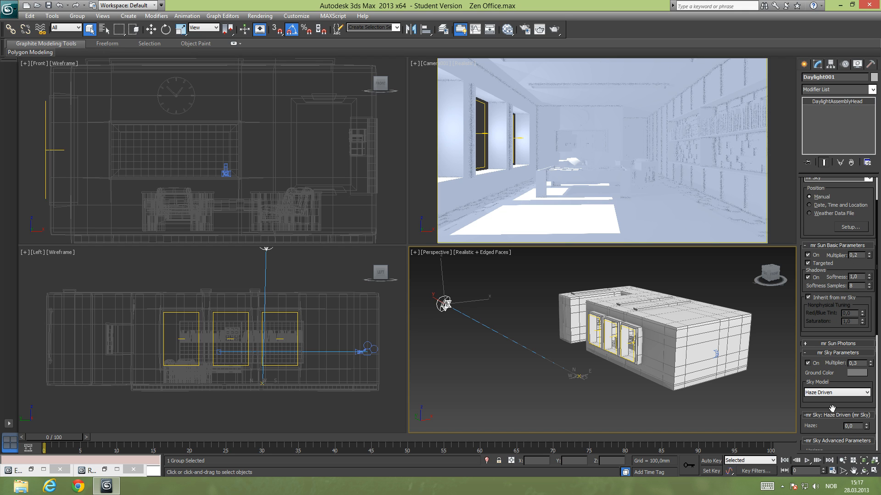
pyautogui.scroll(-3, 831, 404)
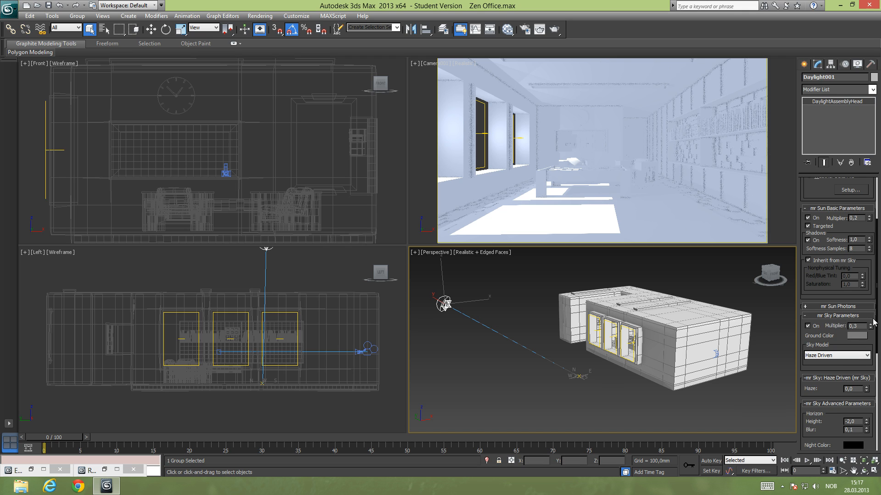
pyautogui.scroll(2, 816, 280)
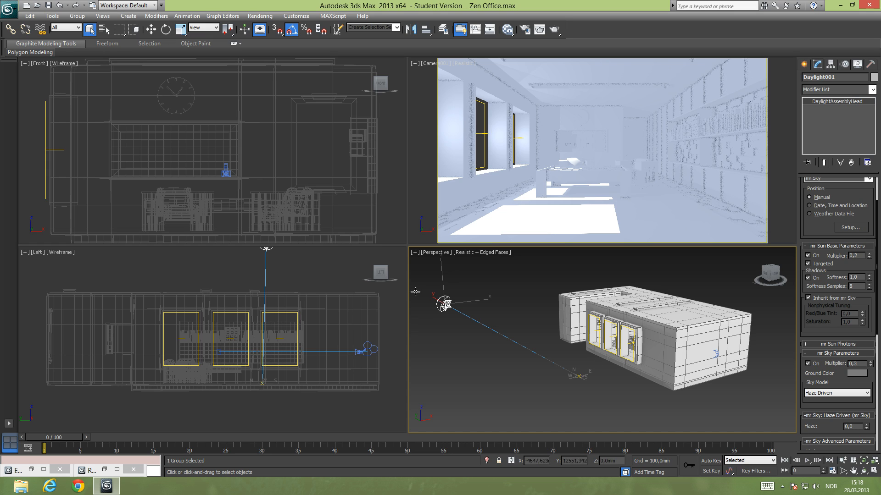
pyautogui.click(540, 318)
pyautogui.keyDown('alt'); pyautogui.moveTo(573, 319); pyautogui.dragTo(560, 333, button='middle'); pyautogui.keyUp('alt')
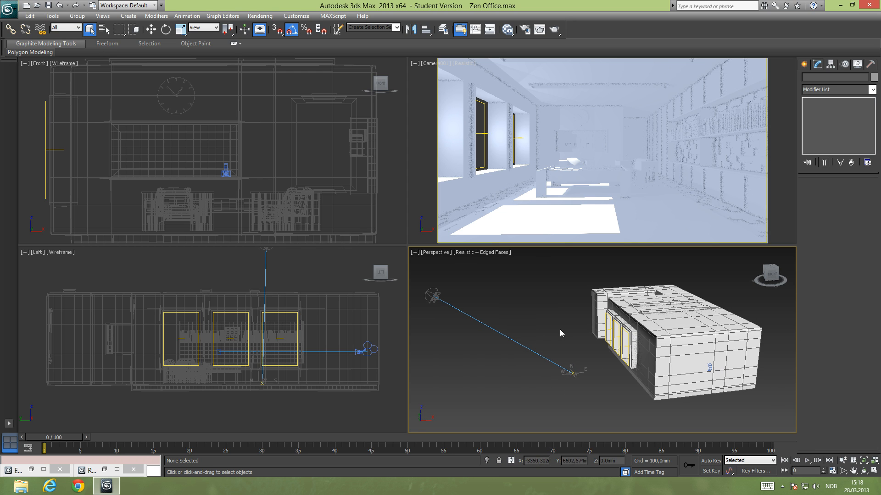
# - Open the mental ray render settings and raise the Final Gather precision preset to High
pyautogui.press('F10')
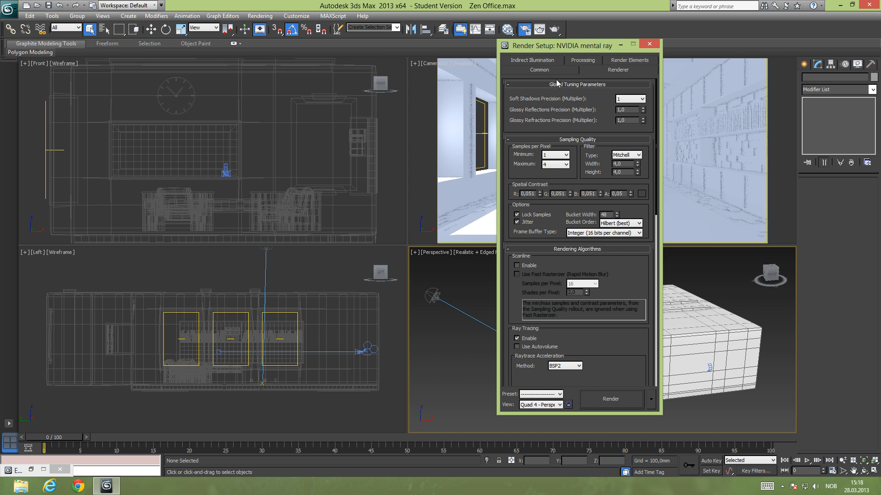
pyautogui.moveTo(567, 46); pyautogui.dragTo(391, 40)
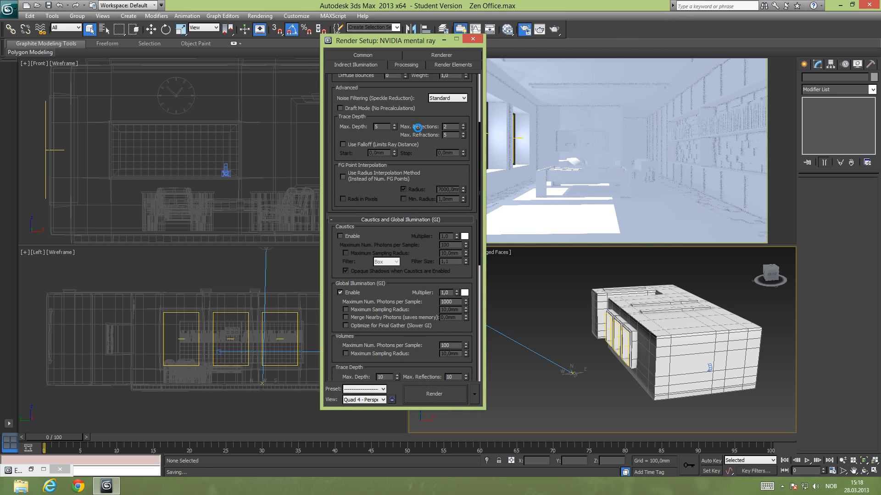
pyautogui.scroll(5, 415, 169)
pyautogui.scroll(3, 416, 168)
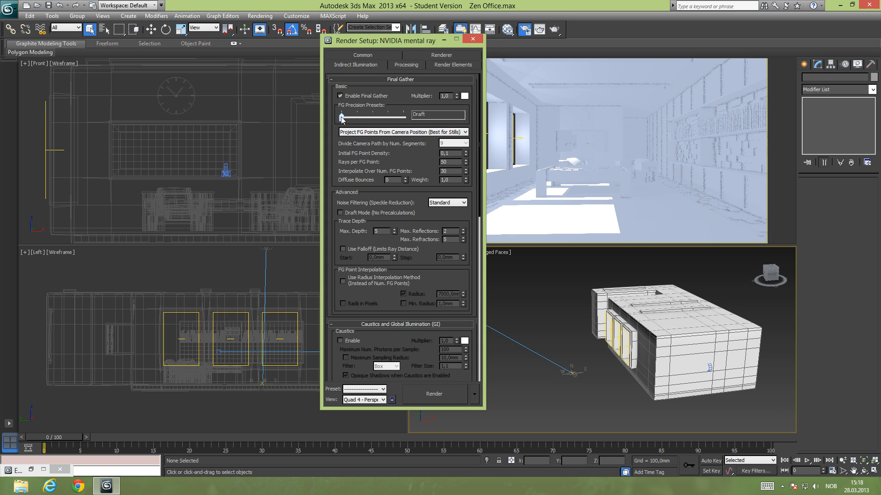
pyautogui.moveTo(340, 117); pyautogui.dragTo(375, 124)
pyautogui.moveTo(373, 117); pyautogui.dragTo(388, 126)
pyautogui.moveTo(387, 41); pyautogui.dragTo(288, 59)
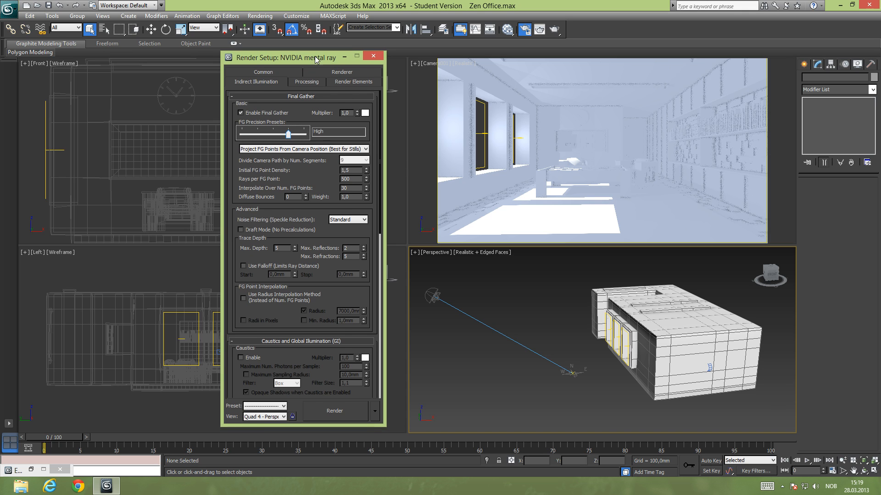
pyautogui.moveTo(320, 60); pyautogui.dragTo(328, 42)
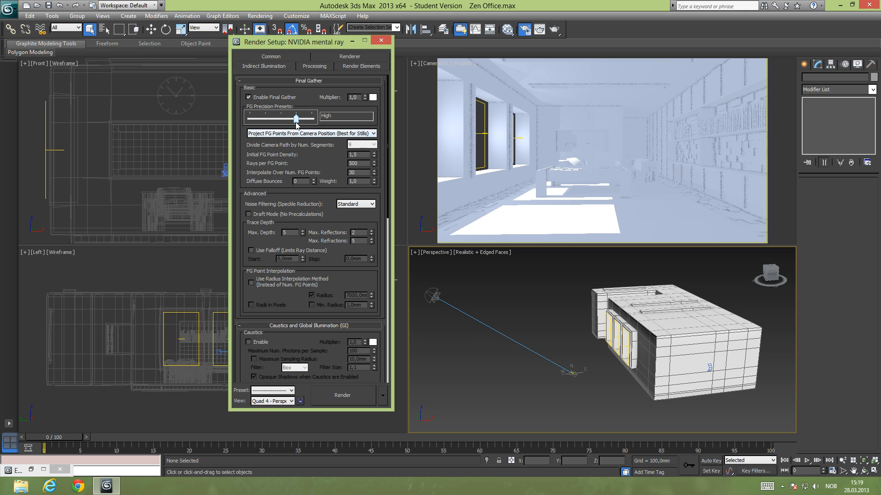
# - Try the Draft, High and Medium Final Gather presets, and check the sampling quality and output size settings
pyautogui.moveTo(297, 121); pyautogui.dragTo(256, 120)
pyautogui.moveTo(255, 121); pyautogui.dragTo(294, 121)
pyautogui.moveTo(294, 122)
pyautogui.mouseDown()
pyautogui.moveTo(254, 121)
pyautogui.moveTo(293, 121)
pyautogui.mouseUp()
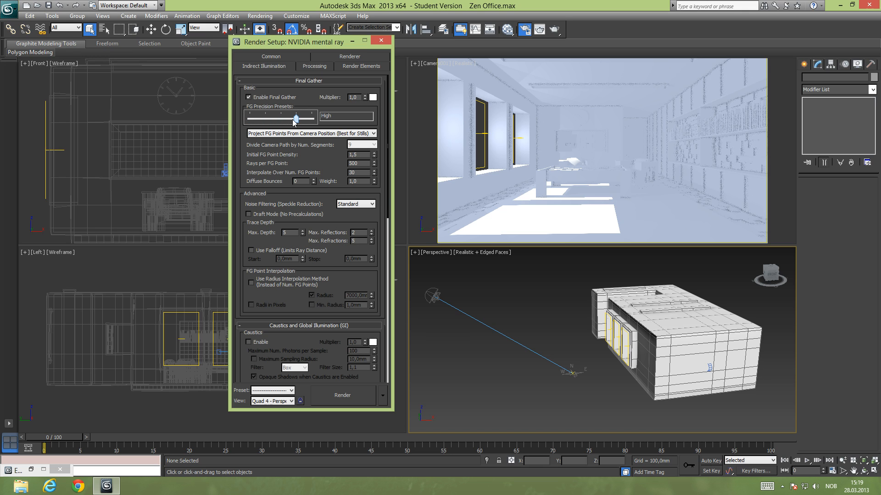
pyautogui.doubleClick(360, 156)
pyautogui.moveTo(296, 120)
pyautogui.mouseDown()
pyautogui.moveTo(249, 121)
pyautogui.moveTo(294, 122)
pyautogui.mouseUp()
pyautogui.moveTo(297, 119); pyautogui.dragTo(281, 119)
pyautogui.click(341, 57)
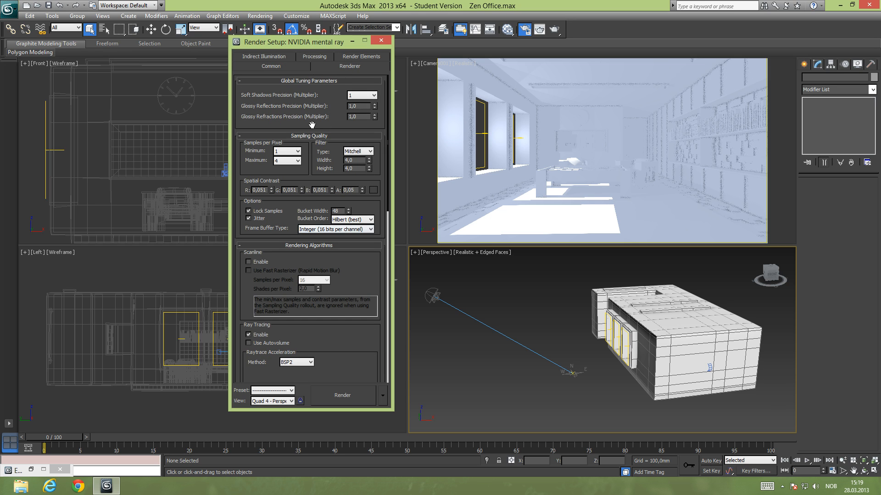
pyautogui.click(291, 68)
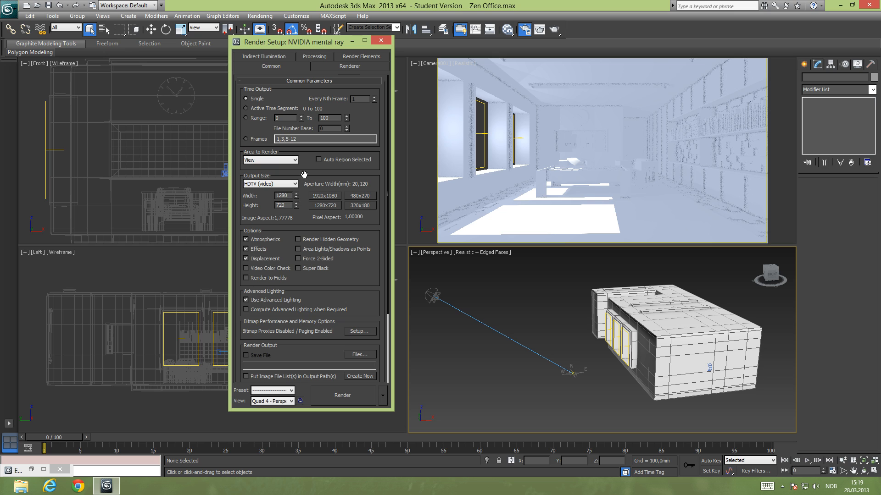
pyautogui.click(343, 56)
pyautogui.click(276, 66)
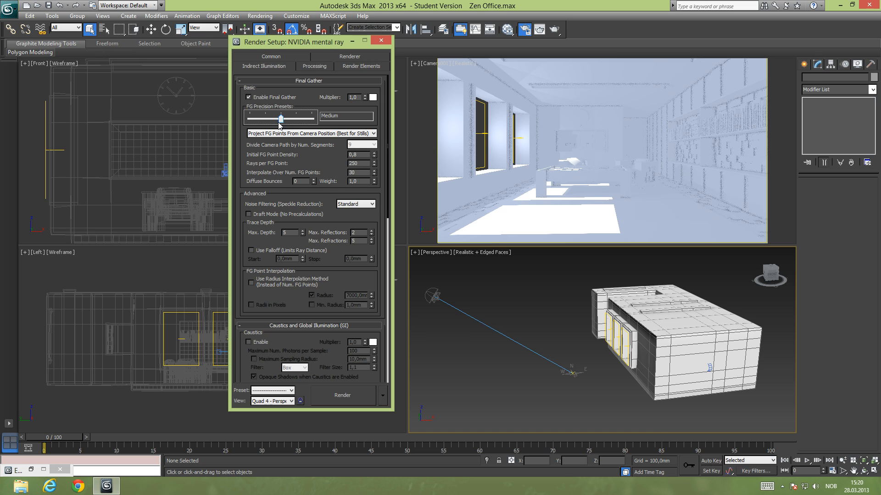
# - Set Final Gather to the High preset, with an initial FG point density of 0,5 and interpolation over 100 FG points
pyautogui.moveTo(279, 123); pyautogui.dragTo(295, 122)
pyautogui.doubleClick(358, 155)
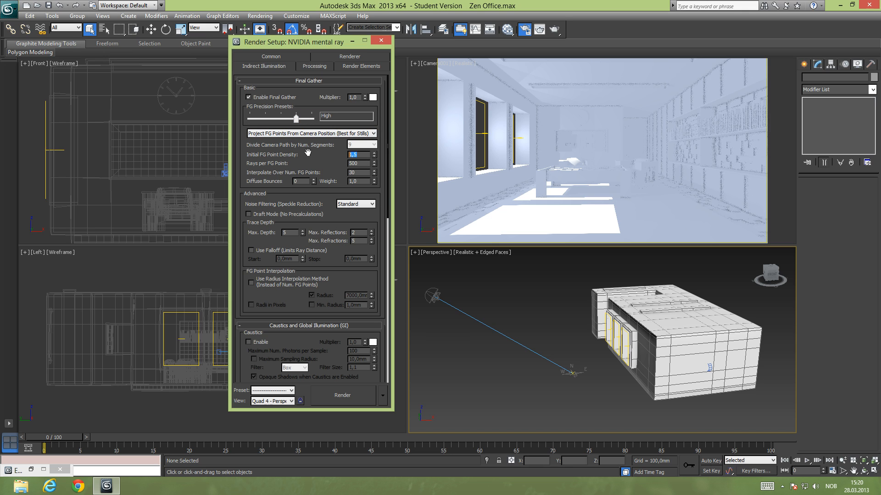
pyautogui.write('0,5')
pyautogui.press('Return')
# - Lock the render view to the camera and render the frame, keeping the progress window clear of the image
pyautogui.moveTo(301, 45); pyautogui.dragTo(179, 56)
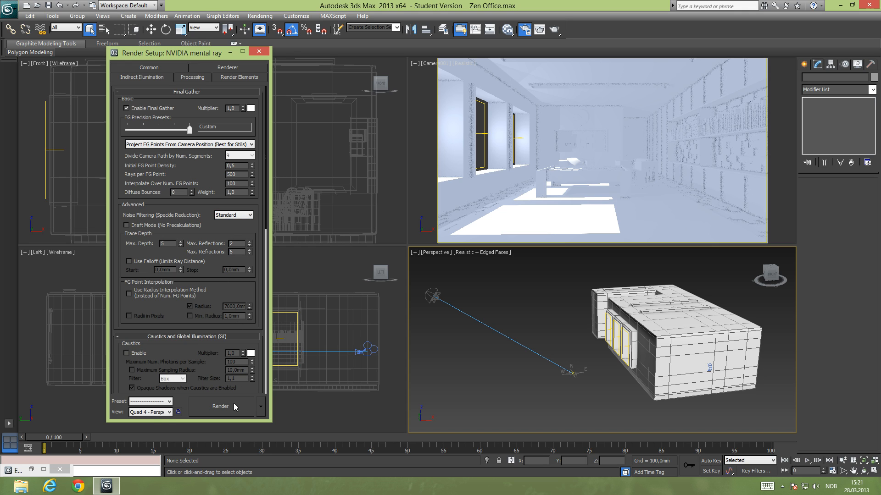
pyautogui.click(151, 412)
pyautogui.click(152, 426)
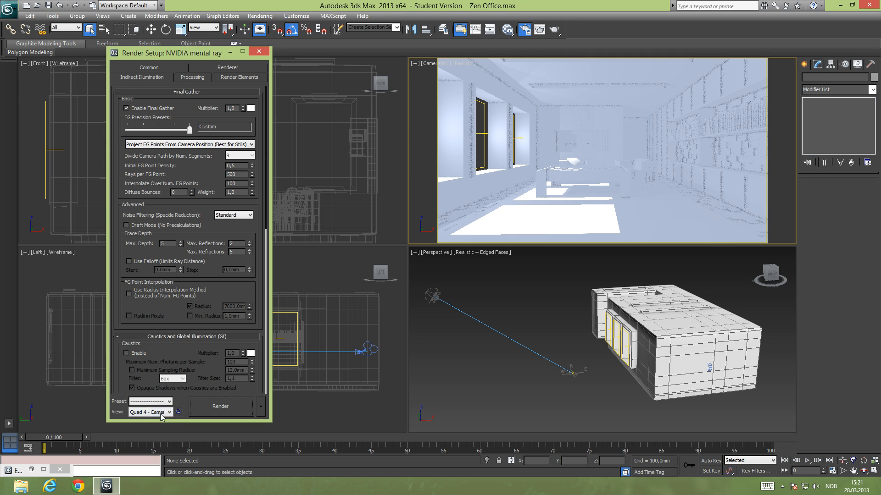
pyautogui.click(178, 412)
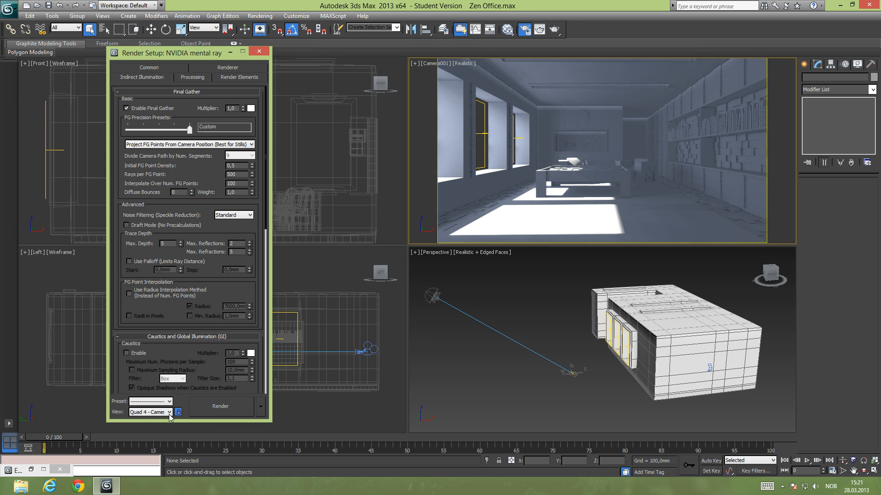
pyautogui.click(210, 409)
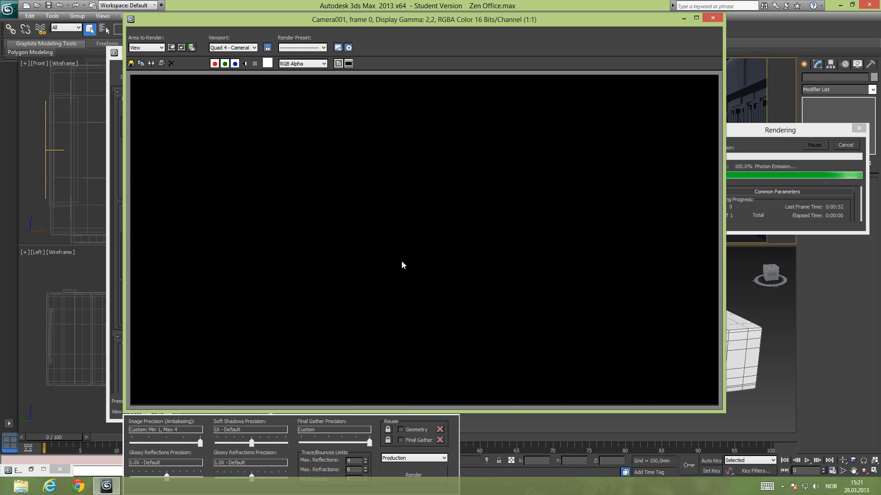
pyautogui.moveTo(780, 132); pyautogui.dragTo(784, 142)
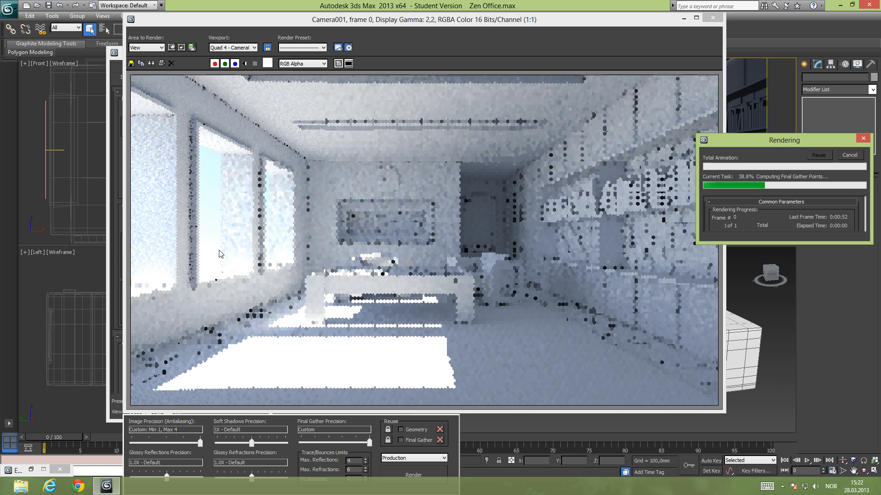
pyautogui.moveTo(356, 21); pyautogui.dragTo(274, 19)
pyautogui.moveTo(752, 140); pyautogui.dragTo(702, 74)
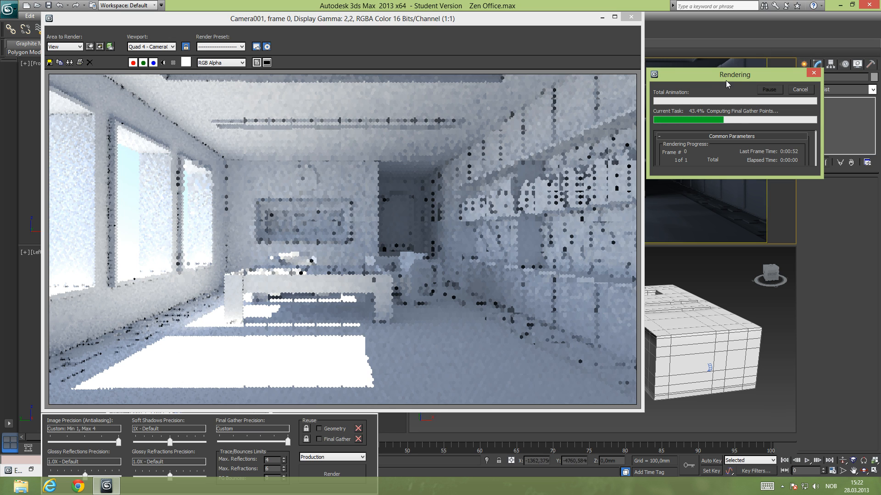
pyautogui.moveTo(727, 78); pyautogui.dragTo(725, 26)
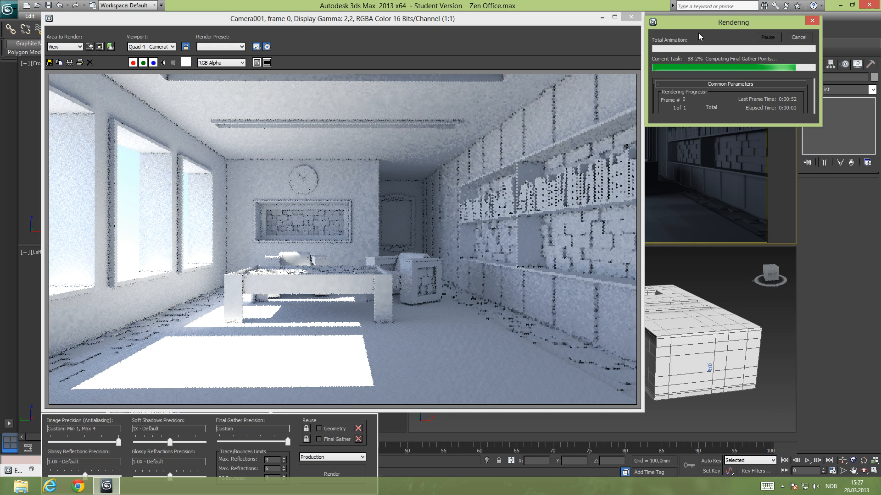
pyautogui.moveTo(699, 28); pyautogui.dragTo(708, 89)
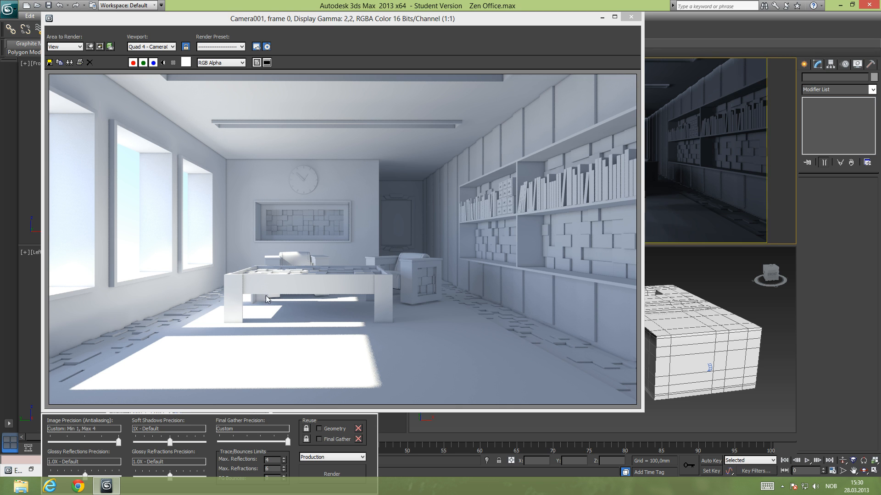
# - Review and close the finished render, and enlarge the Render Setup dialog to expose the Global Illumination settings
pyautogui.moveTo(389, 18); pyautogui.dragTo(463, 32)
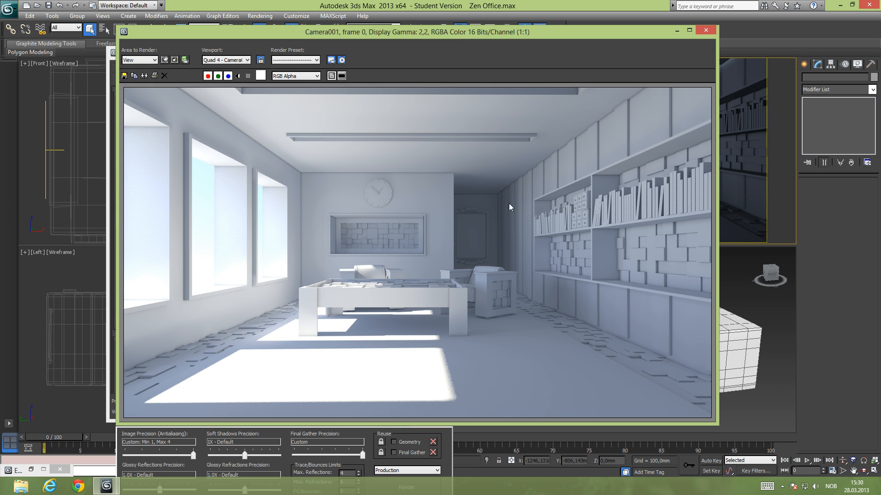
pyautogui.click(705, 30)
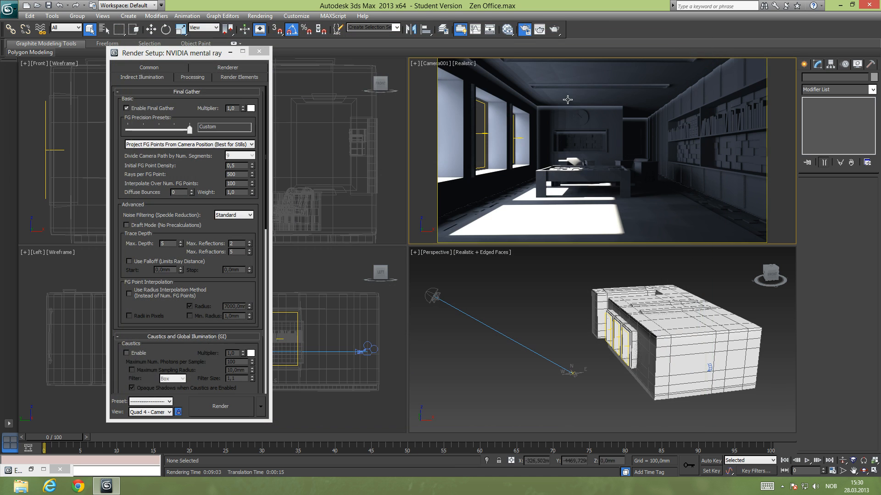
pyautogui.moveTo(200, 53); pyautogui.dragTo(269, 21)
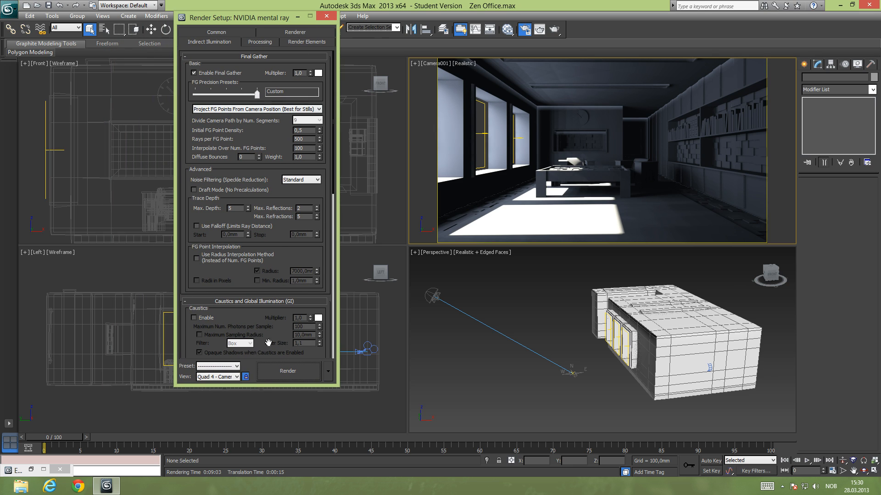
pyautogui.moveTo(262, 386); pyautogui.dragTo(259, 426)
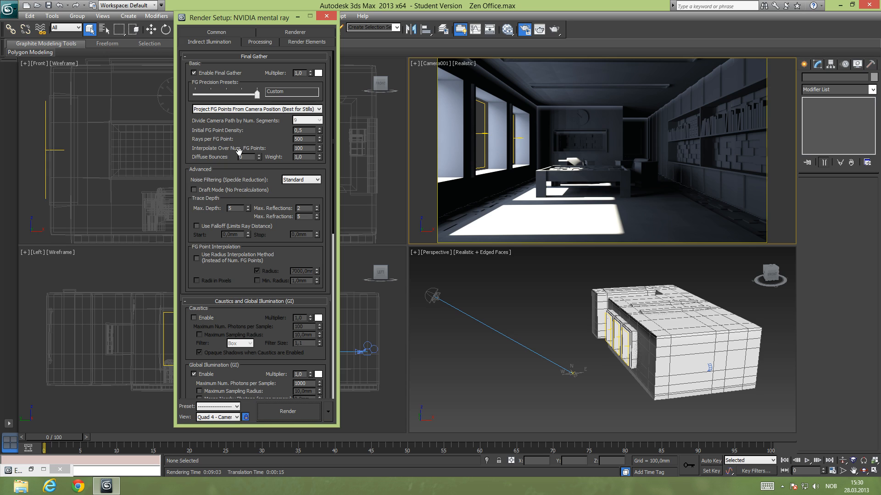
# - Review the last rendered camera frame, close it, and move the Render Setup dialog aside with the Final Gather settings in view
pyautogui.doubleClick(308, 148)
pyautogui.click(539, 30)
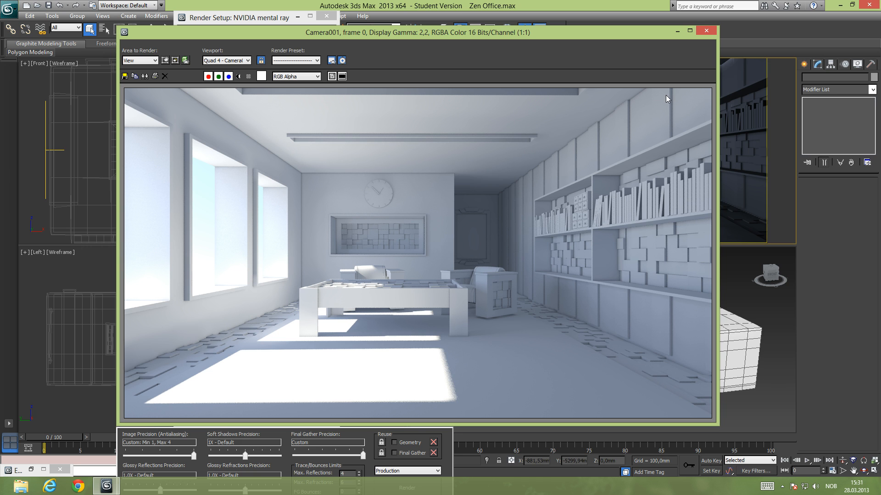
pyautogui.click(707, 31)
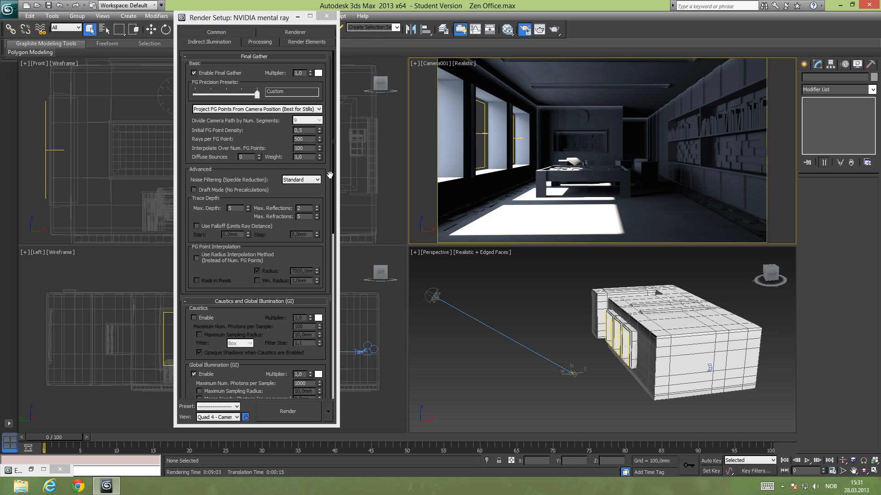
pyautogui.moveTo(281, 247)
pyautogui.mouseDown()
pyautogui.moveTo(281, 194)
pyautogui.moveTo(280, 250)
pyautogui.mouseUp()
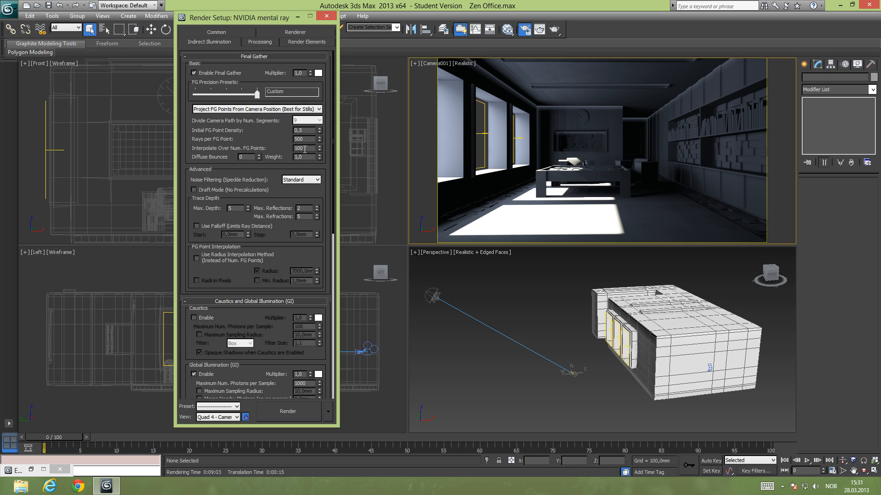
pyautogui.moveTo(266, 18); pyautogui.dragTo(330, 19)
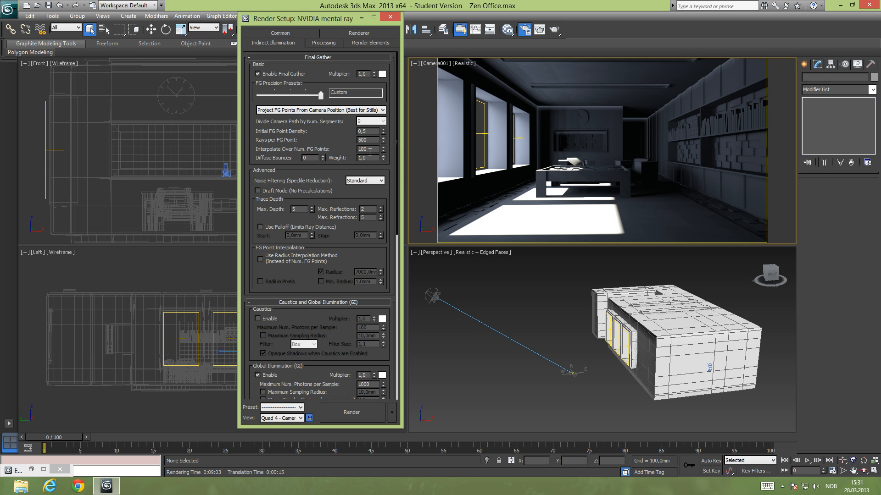
# - Try the Very High and None noise filtering levels for Final Gather, and return the filtering to Standard
pyautogui.moveTo(369, 151); pyautogui.dragTo(334, 154)
pyautogui.click(254, 202)
pyautogui.click(373, 181)
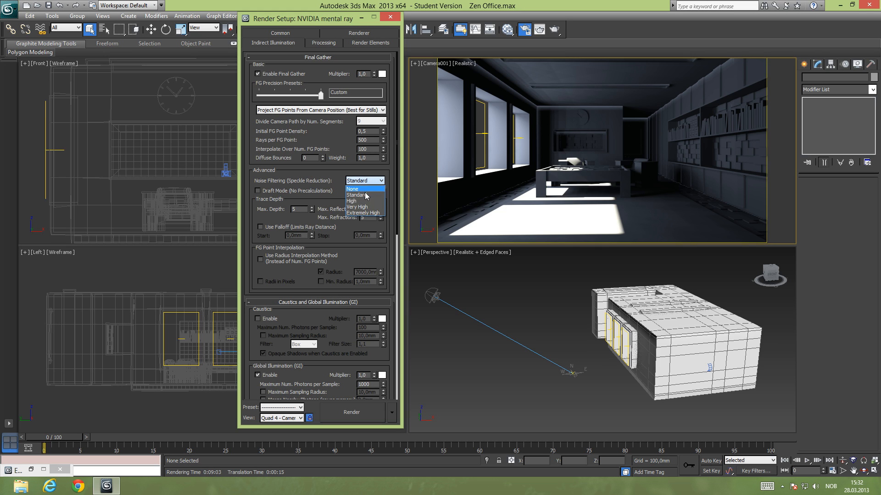
pyautogui.click(360, 207)
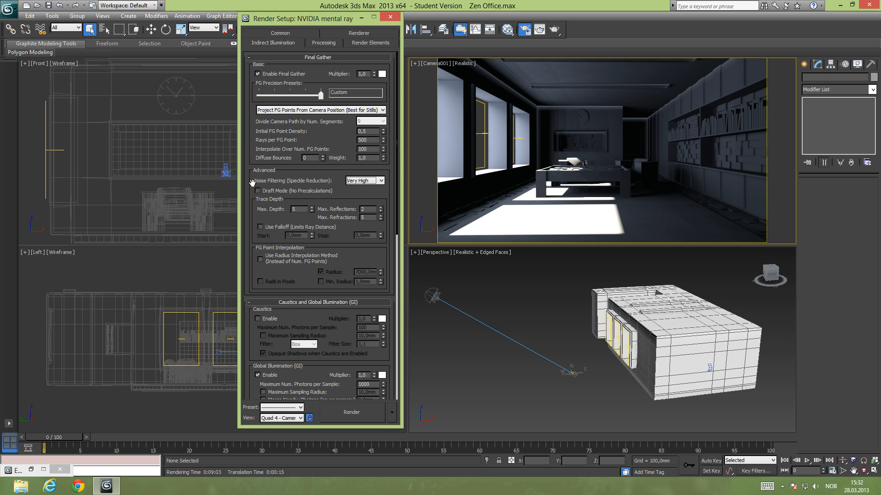
pyautogui.click(370, 182)
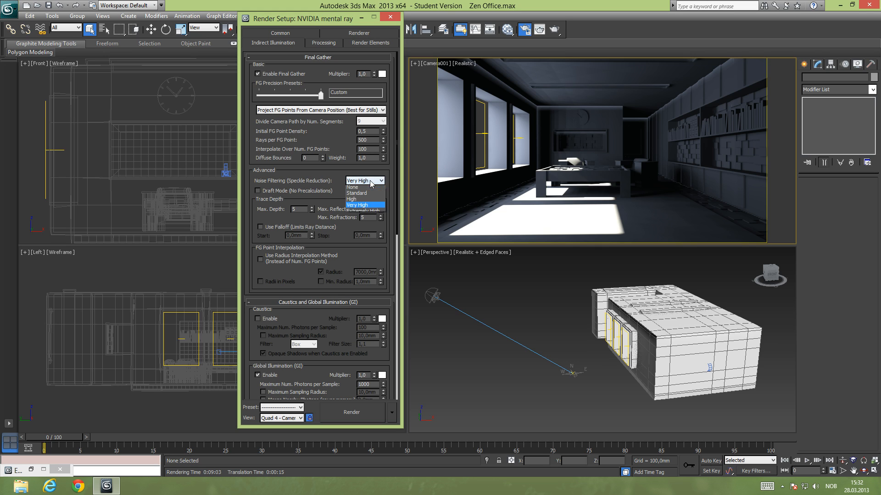
pyautogui.click(366, 195)
pyautogui.click(369, 181)
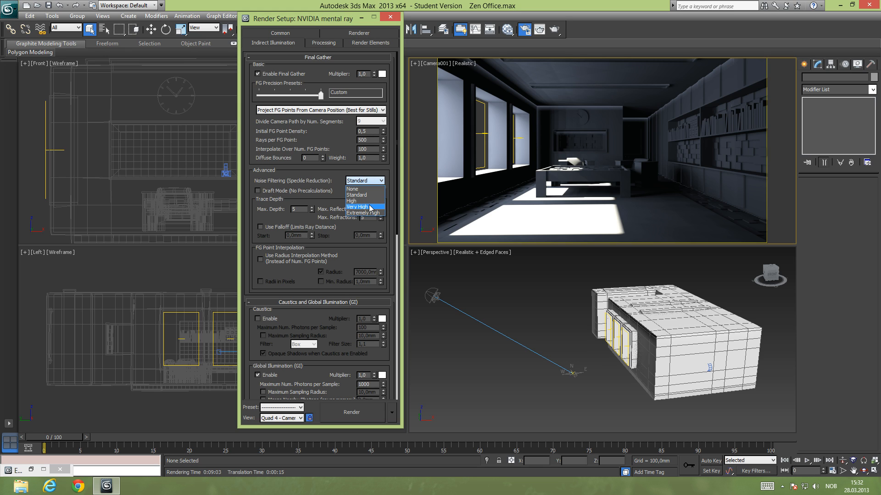
pyautogui.click(363, 207)
pyautogui.click(369, 181)
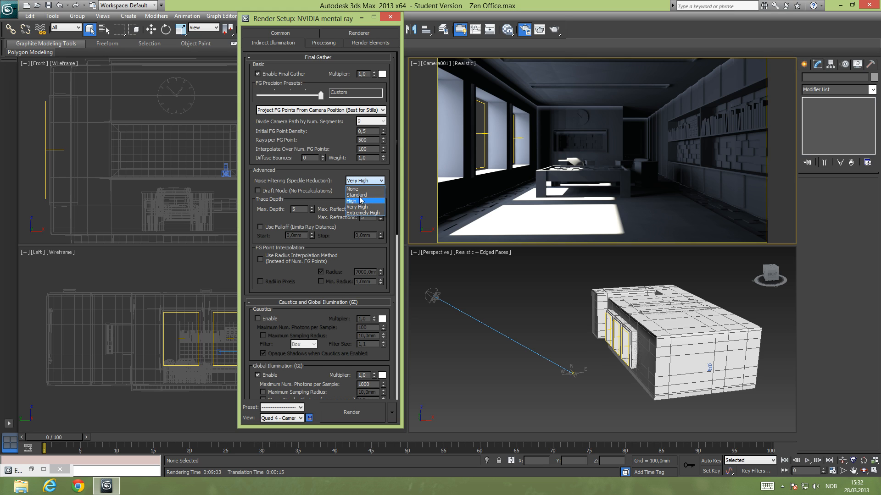
pyautogui.click(361, 207)
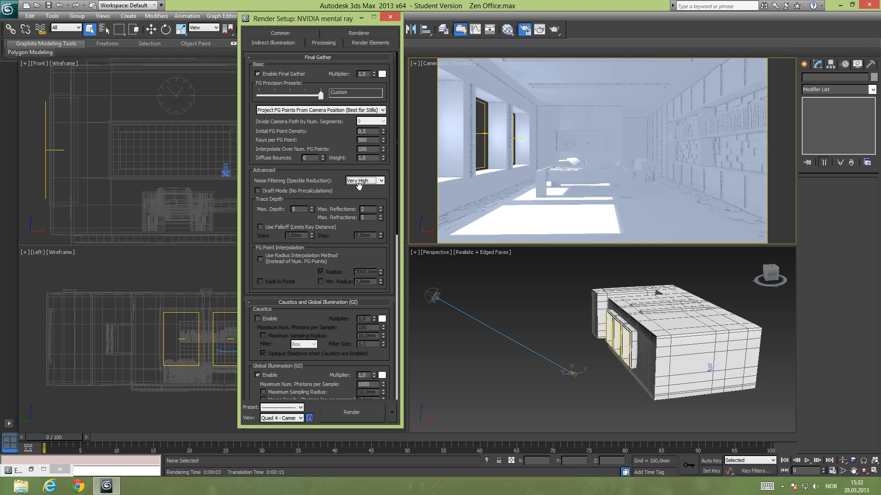
pyautogui.click(365, 181)
pyautogui.click(365, 189)
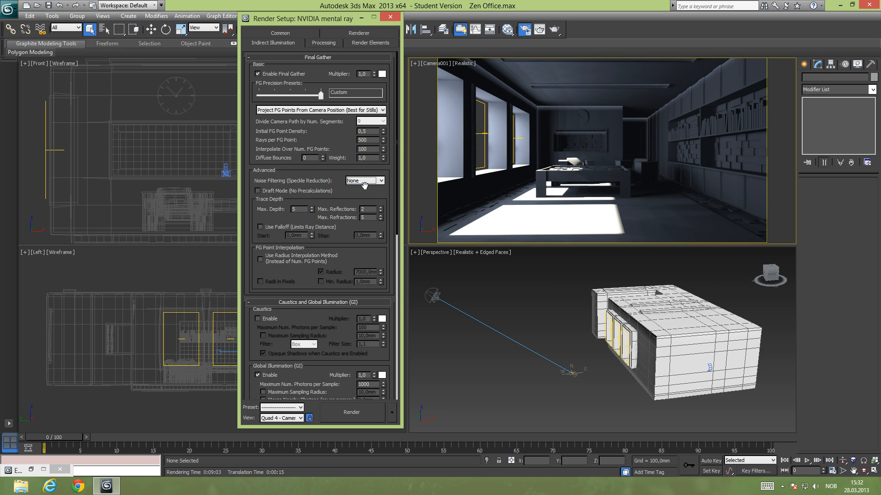
pyautogui.click(364, 183)
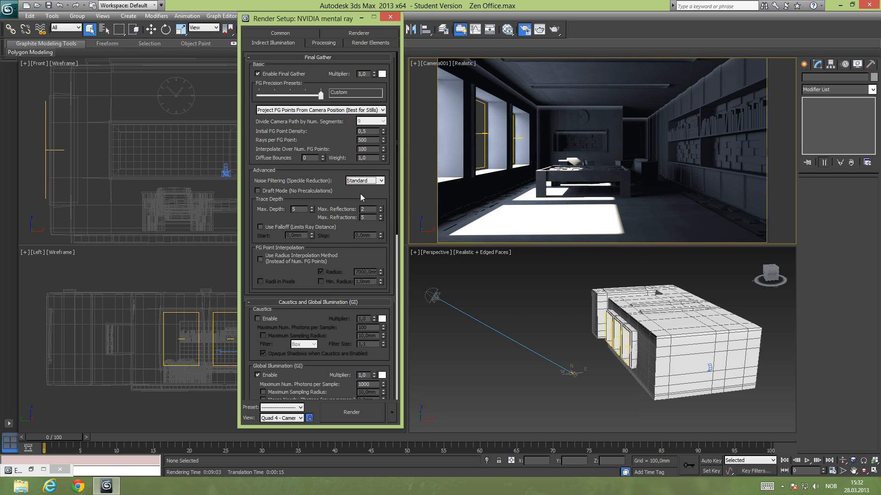
pyautogui.click(363, 181)
# - Enable the radius interpolation method for Final Gather, activate the minimum radius, and close the Render Setup dialog
pyautogui.click(269, 260)
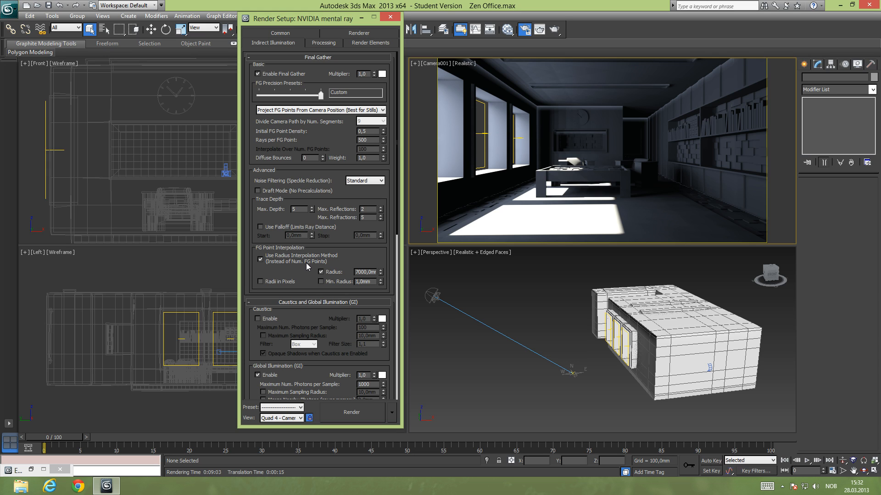
pyautogui.click(259, 281)
pyautogui.click(260, 281)
pyautogui.click(390, 18)
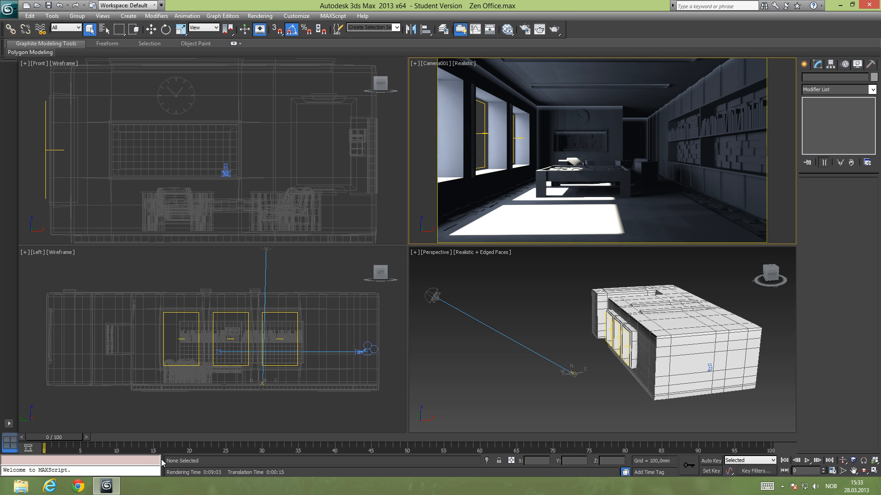
# - Measure the room's diagonal between opposite corners in a Top view, with the MAXScript listener widened for the read-out
pyautogui.moveTo(161, 457); pyautogui.dragTo(208, 461)
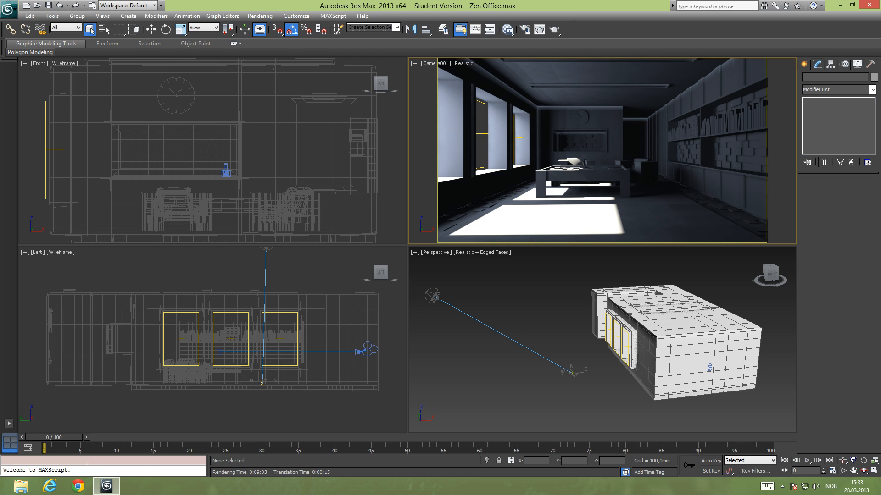
pyautogui.click(52, 15)
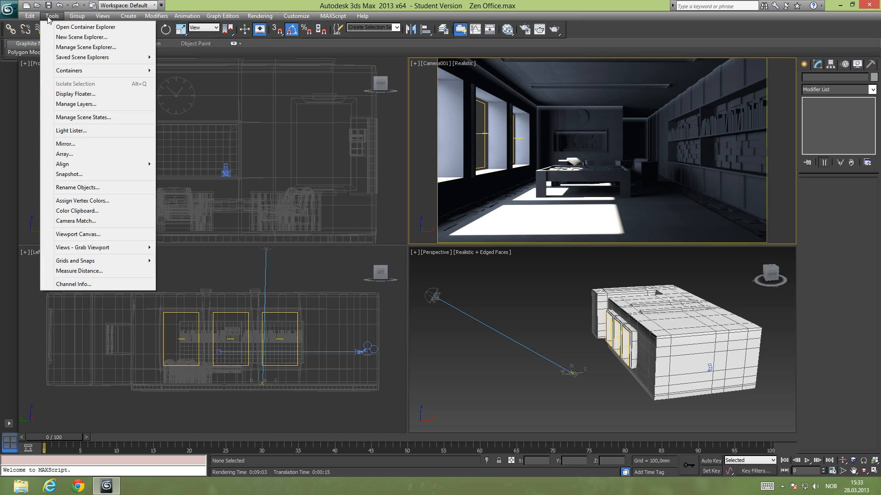
pyautogui.click(83, 272)
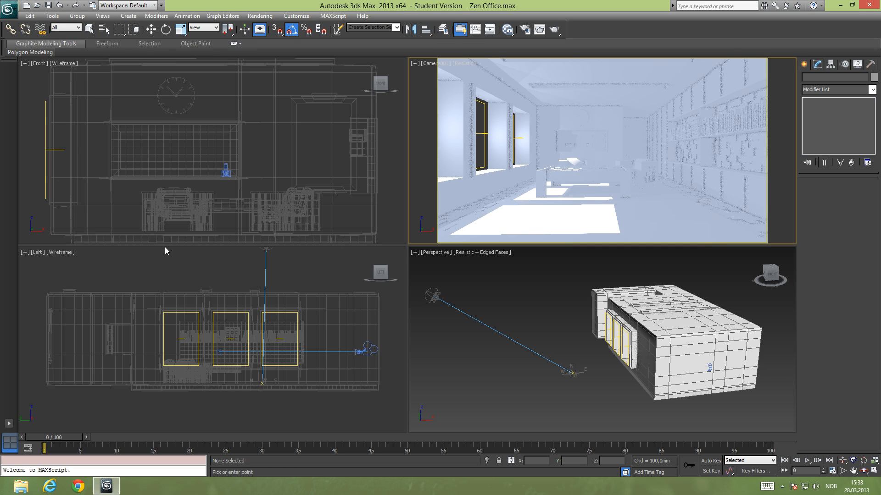
pyautogui.click(250, 273)
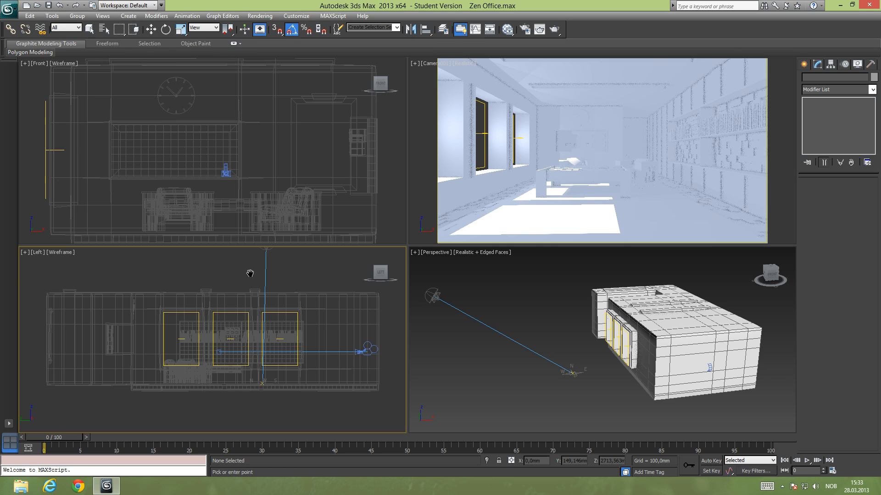
pyautogui.press('t')
pyautogui.scroll(-3, 230, 296)
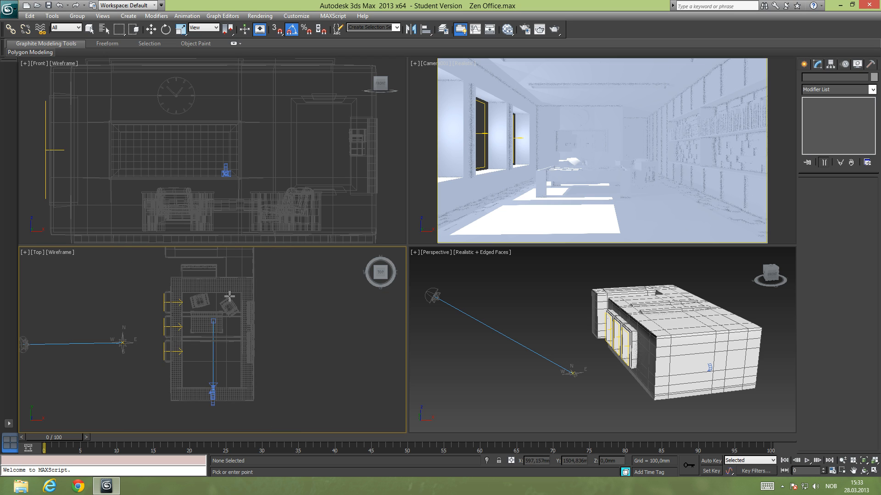
pyautogui.scroll(-2, 211, 341)
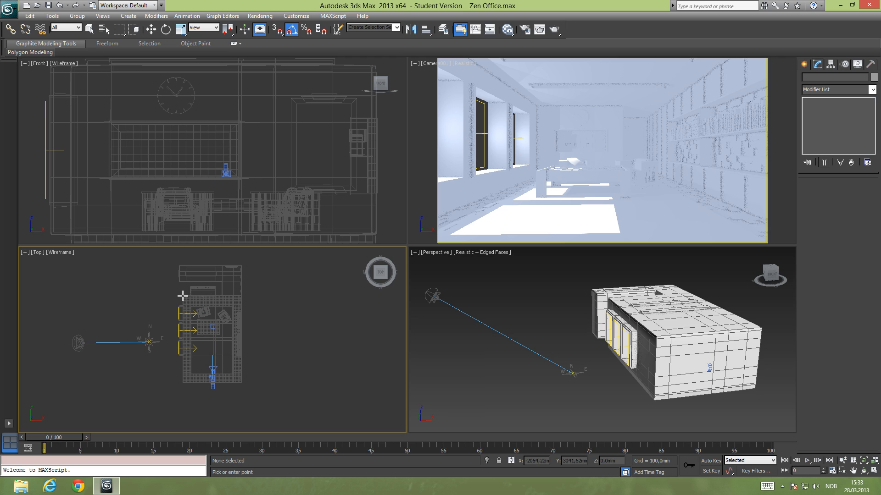
pyautogui.click(241, 384)
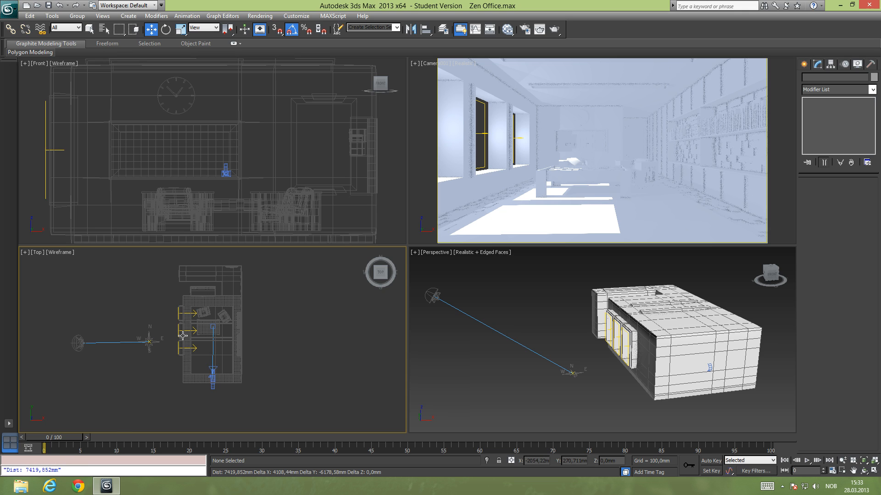
# - Examine the Final Gather radius and minimum radius settings in Render Setup against the measured room distance, and close the dialog
pyautogui.press('F10')
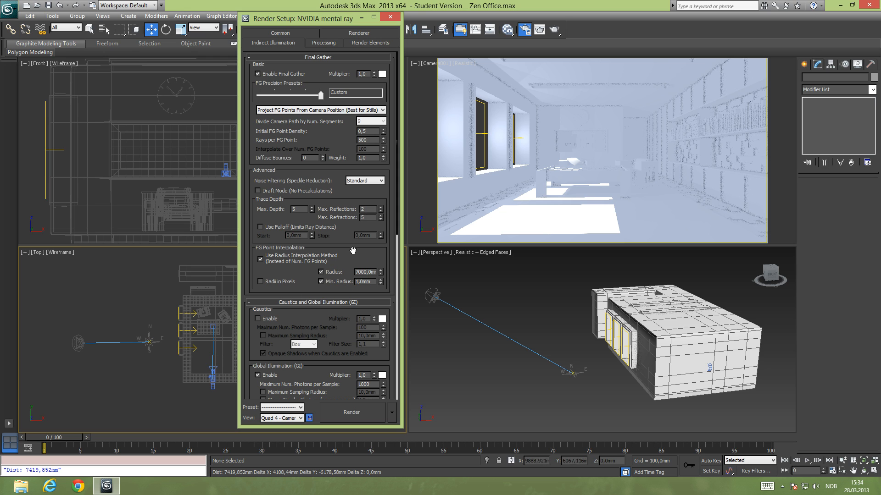
pyautogui.click(390, 17)
pyautogui.moveTo(531, 320); pyautogui.dragTo(480, 315, button='middle')
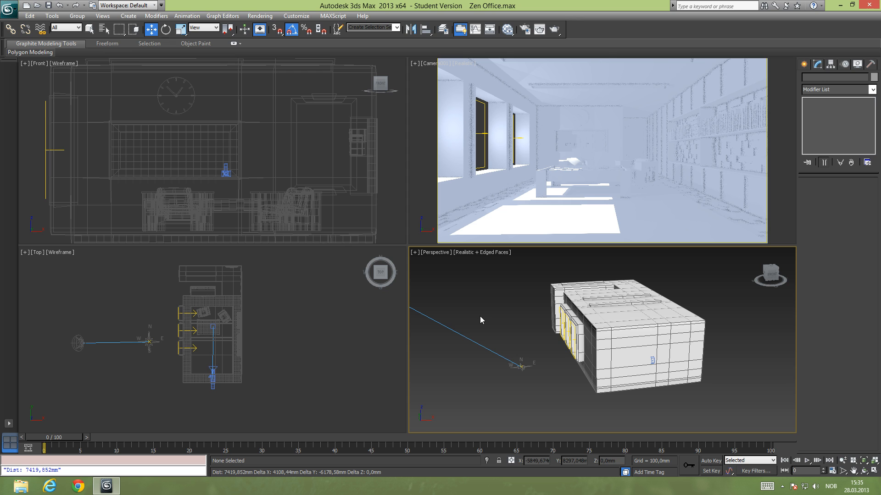
pyautogui.click(554, 30)
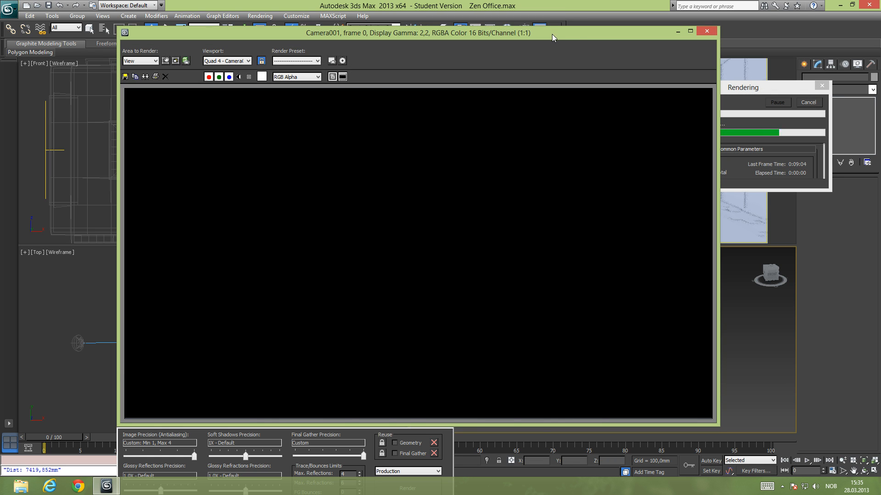
pyautogui.click(816, 100)
pyautogui.click(706, 32)
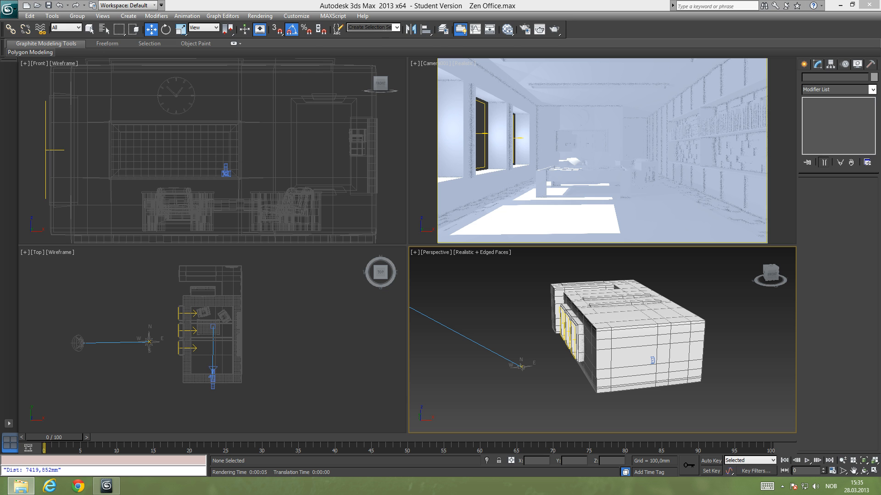
# - View the reference render GI FG 4 from the desktop in Photoshop, close it, and return to the maximized 3ds Max window
pyautogui.moveTo(222, 6); pyautogui.dragTo(307, 47)
pyautogui.click(43, 352)
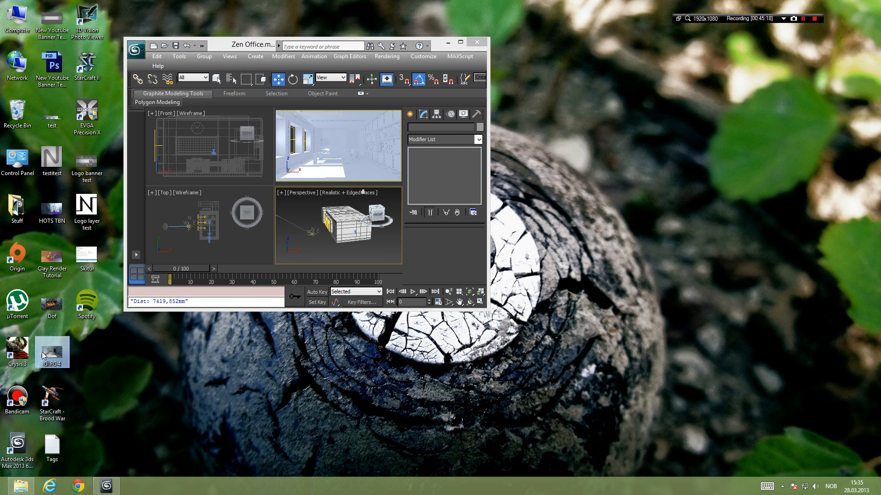
pyautogui.doubleClick(42, 351)
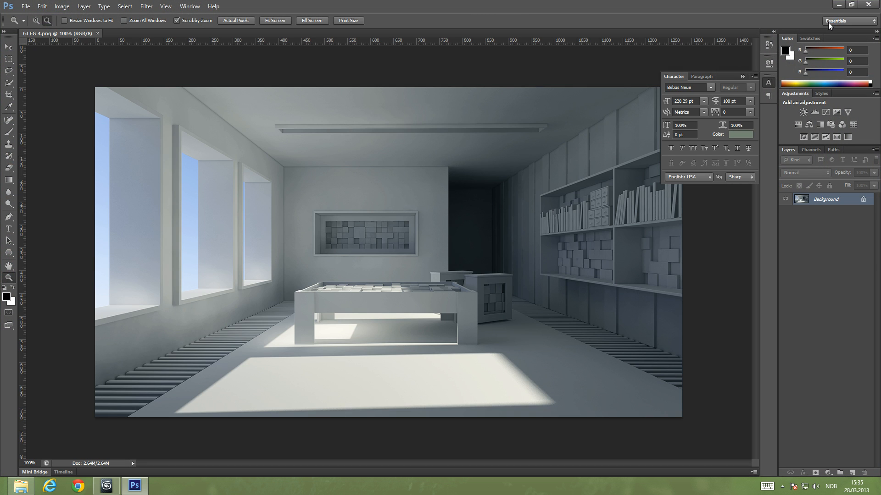
pyautogui.click(866, 6)
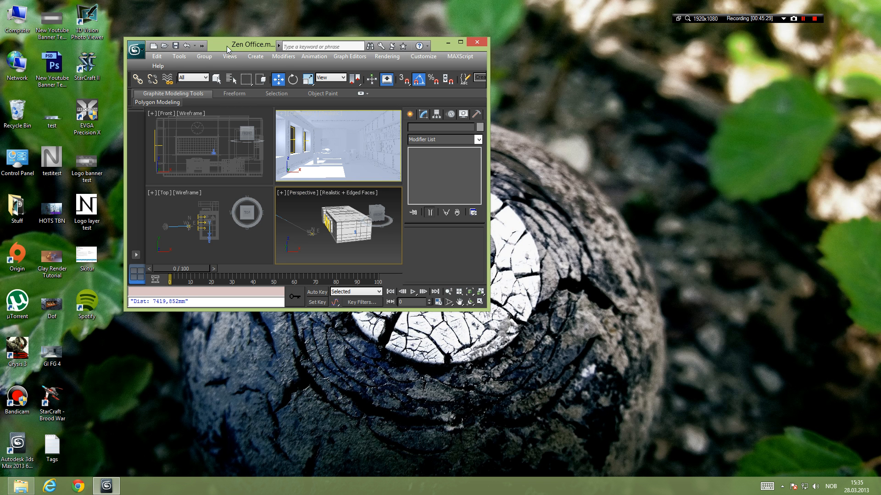
pyautogui.moveTo(245, 46); pyautogui.dragTo(267, 4)
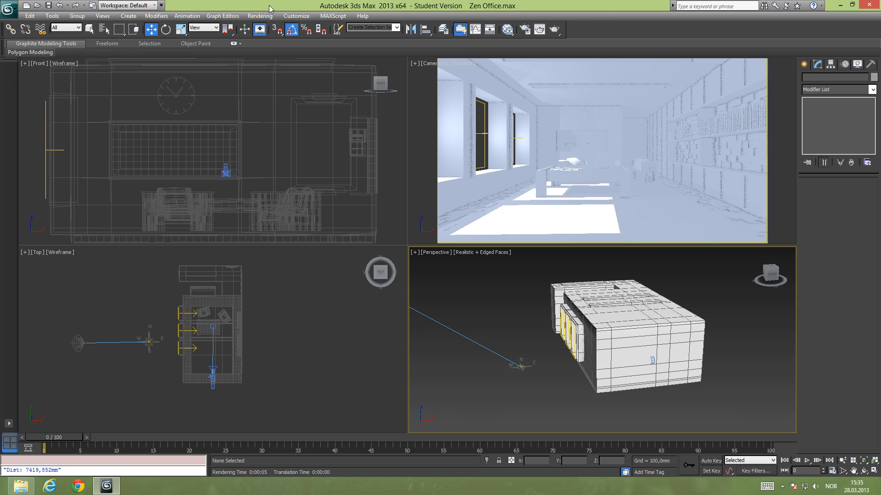